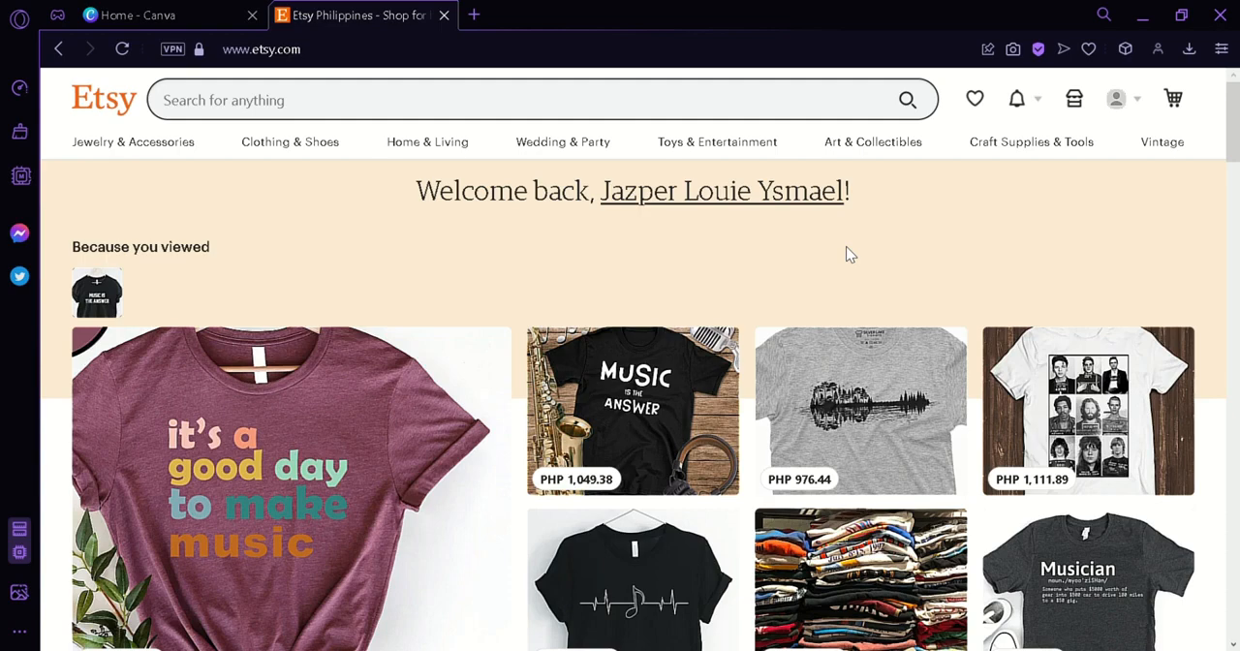
- Switch to Canva, browse the video design types and create a blank 1920 × 1080 px Video design
{"action": "left_click", "coordinate": [227, 10]}
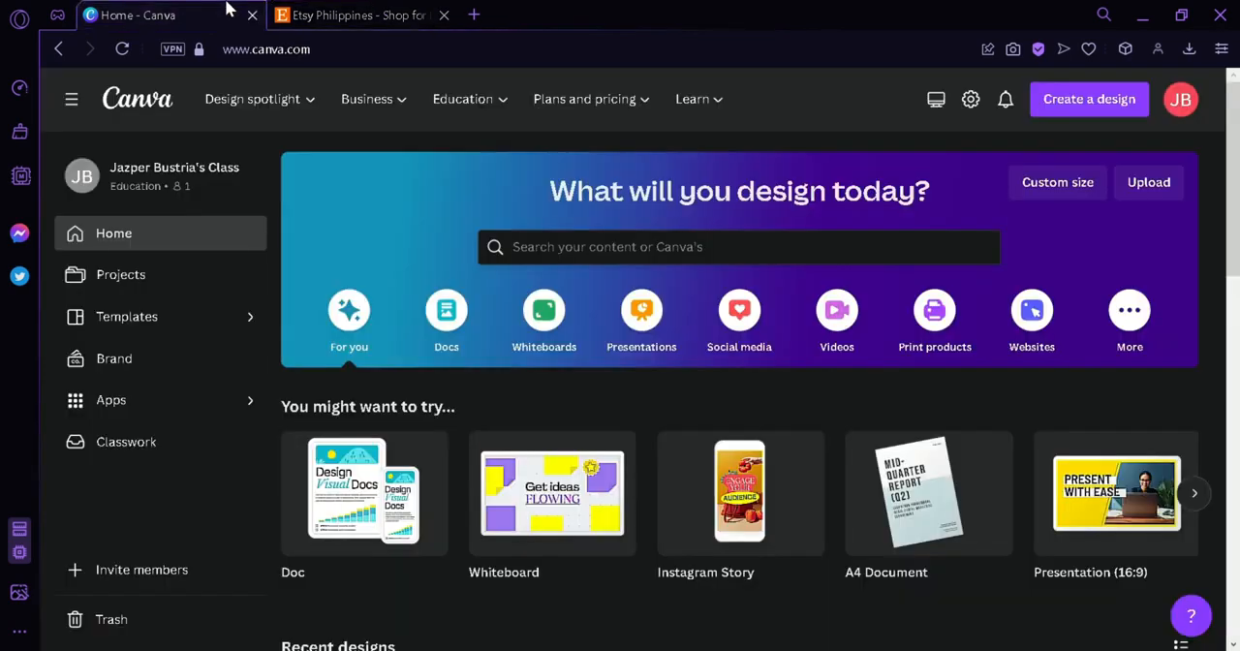
{"action": "left_click", "coordinate": [839, 332]}
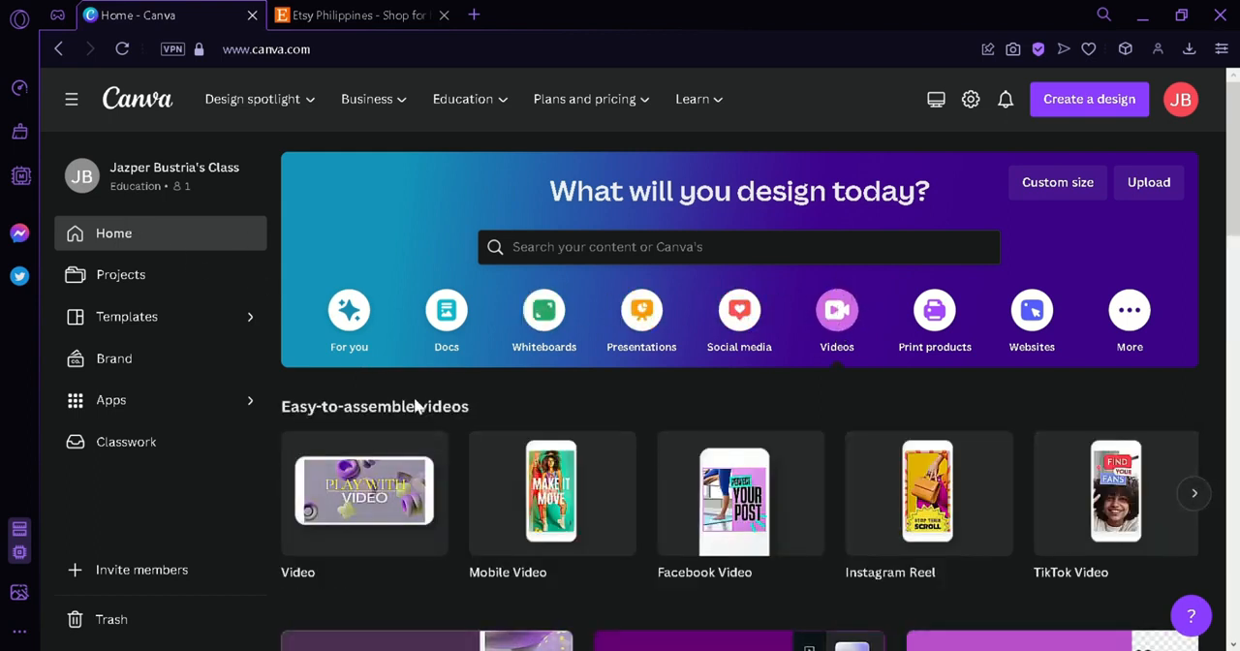
{"action": "mouse_move", "coordinate": [355, 480]}
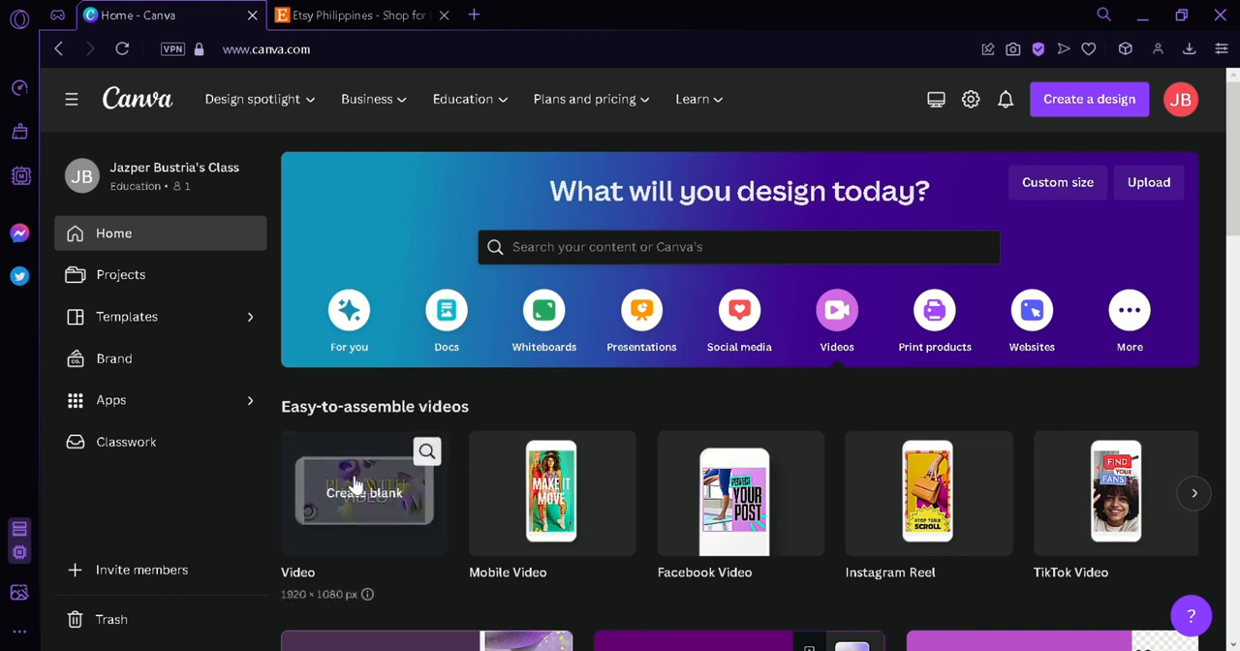
{"action": "mouse_move", "coordinate": [557, 481]}
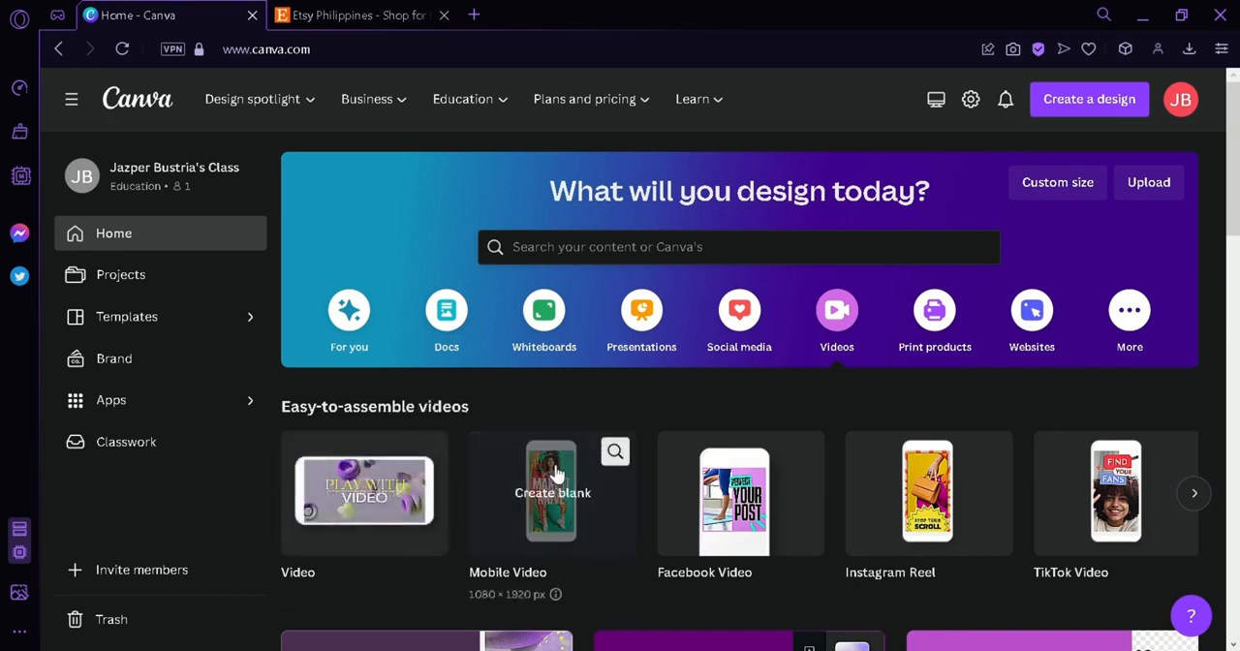
{"action": "mouse_move", "coordinate": [738, 499]}
{"action": "mouse_move", "coordinate": [947, 470]}
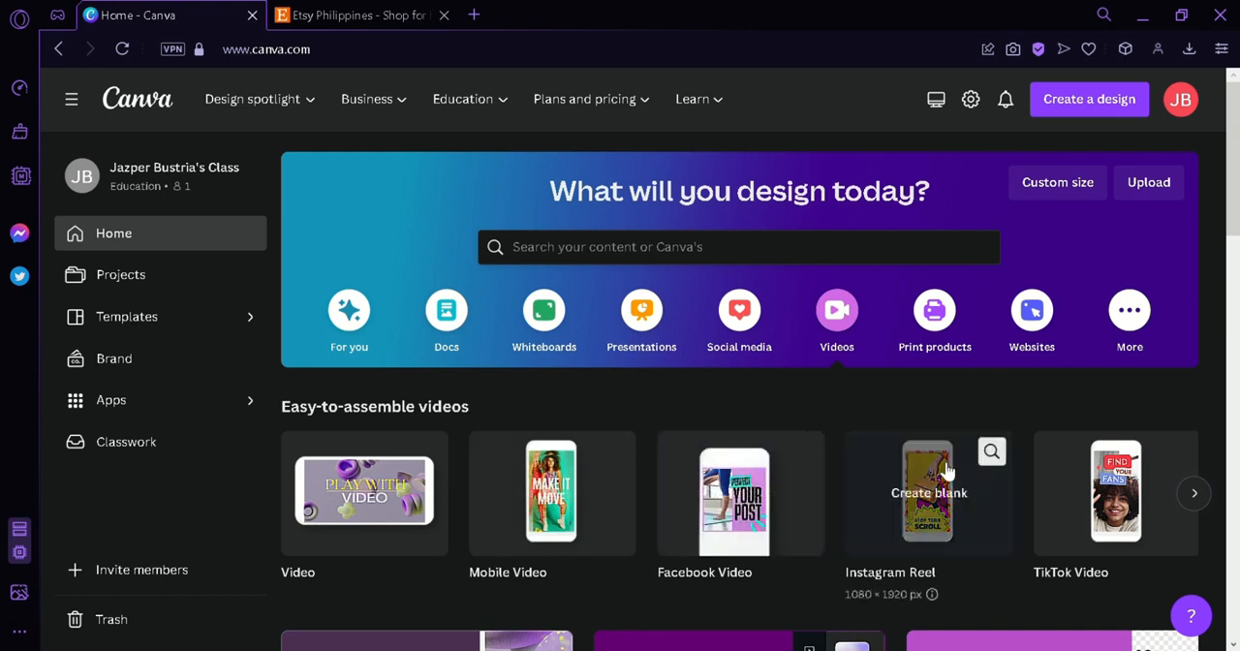
{"action": "left_click", "coordinate": [1194, 493]}
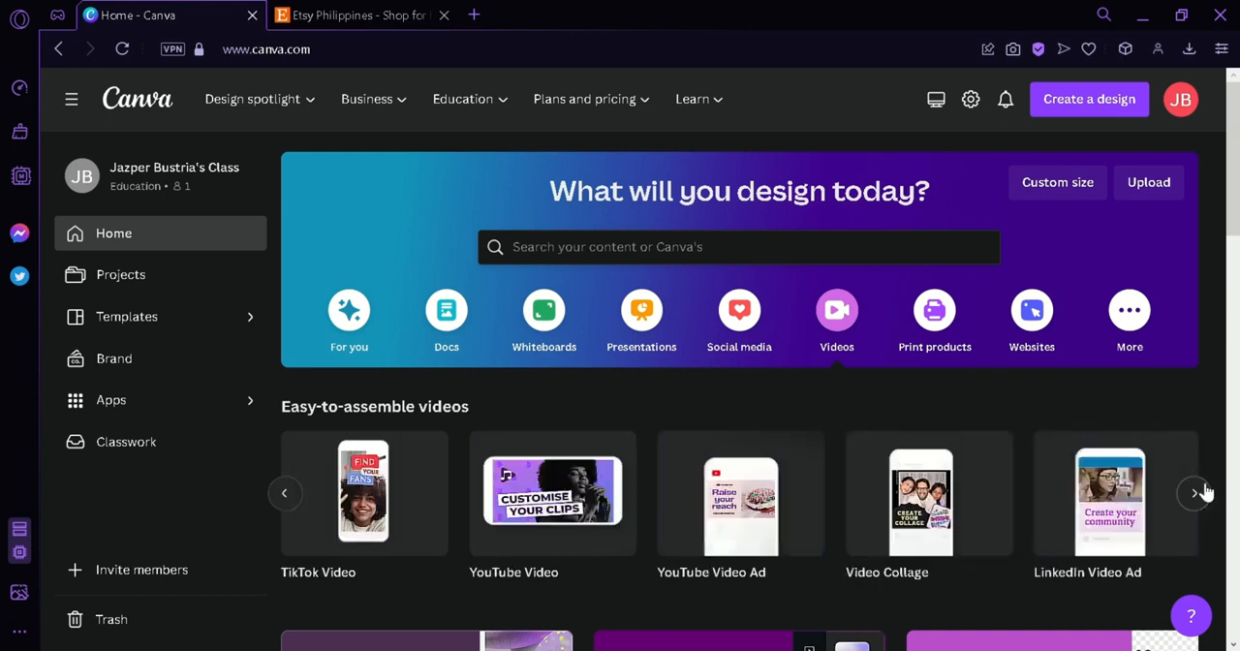
{"action": "left_click", "coordinate": [285, 493]}
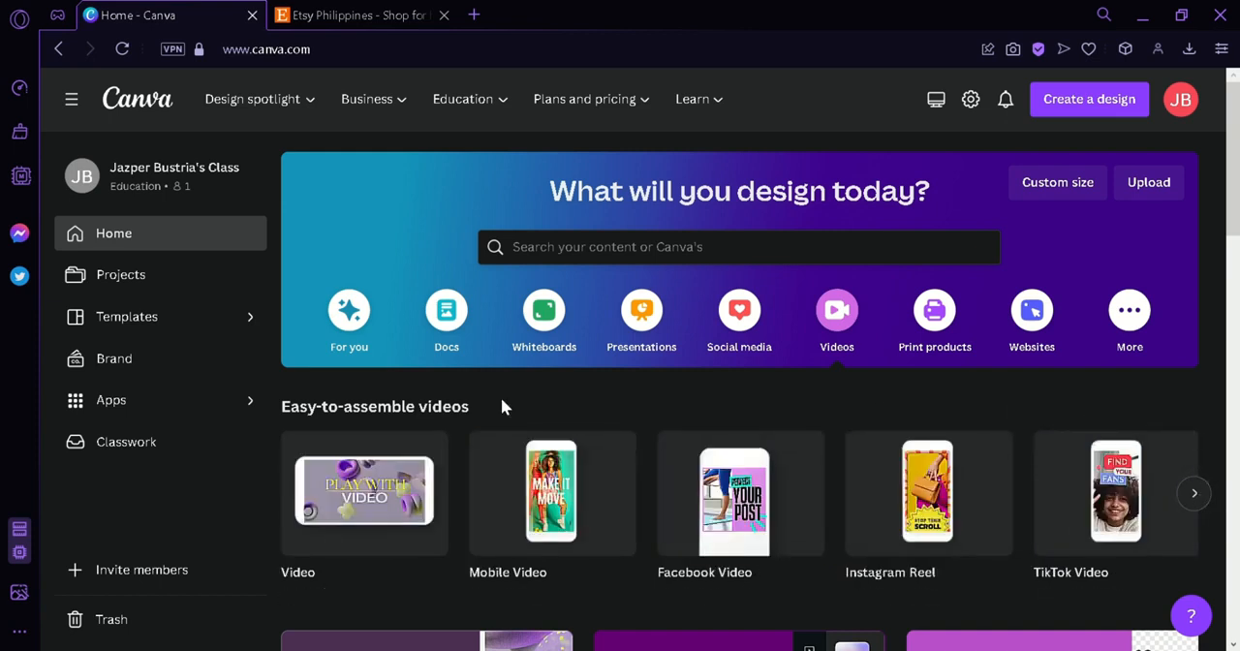
{"action": "left_click", "coordinate": [357, 479]}
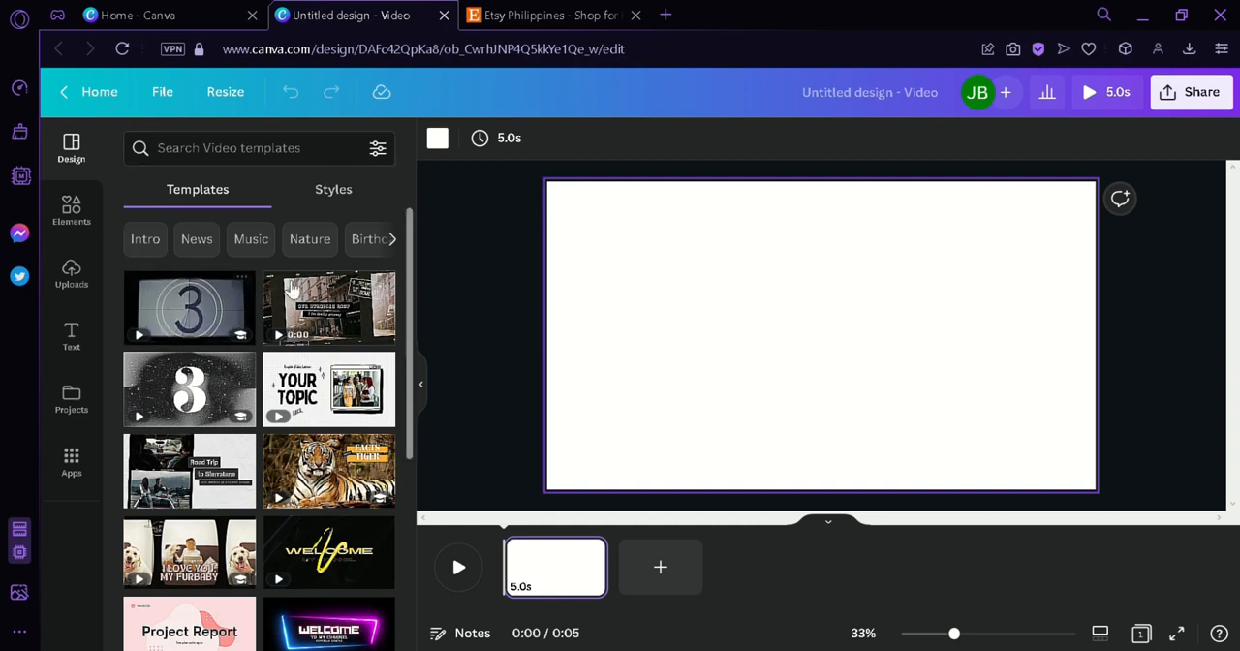
- Look through the Elements, Uploads, Text and Design resources available in the blank video design
{"action": "mouse_move", "coordinate": [302, 291]}
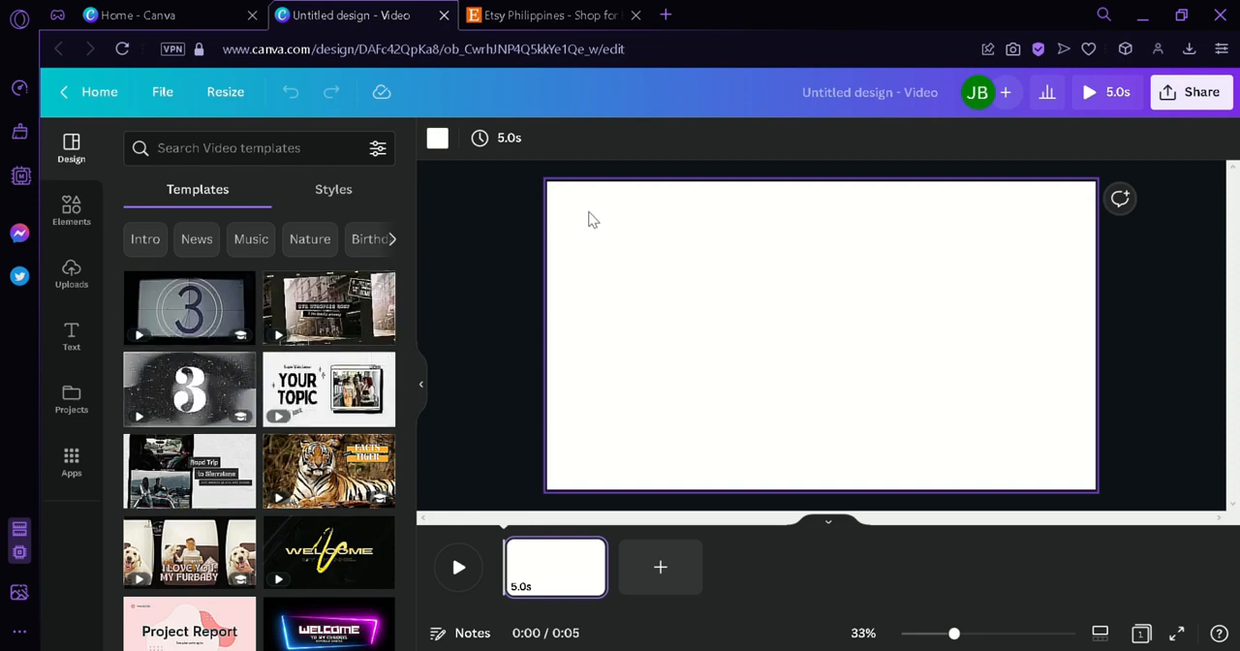
{"action": "left_click", "coordinate": [95, 213]}
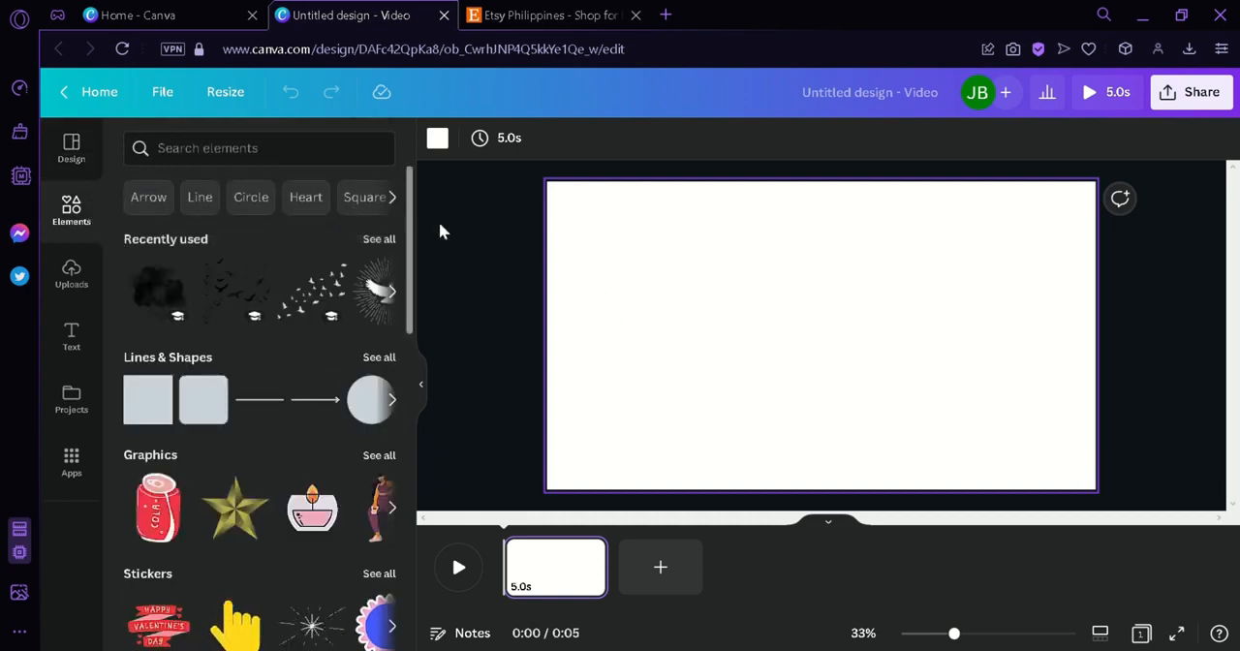
{"action": "left_click", "coordinate": [91, 273]}
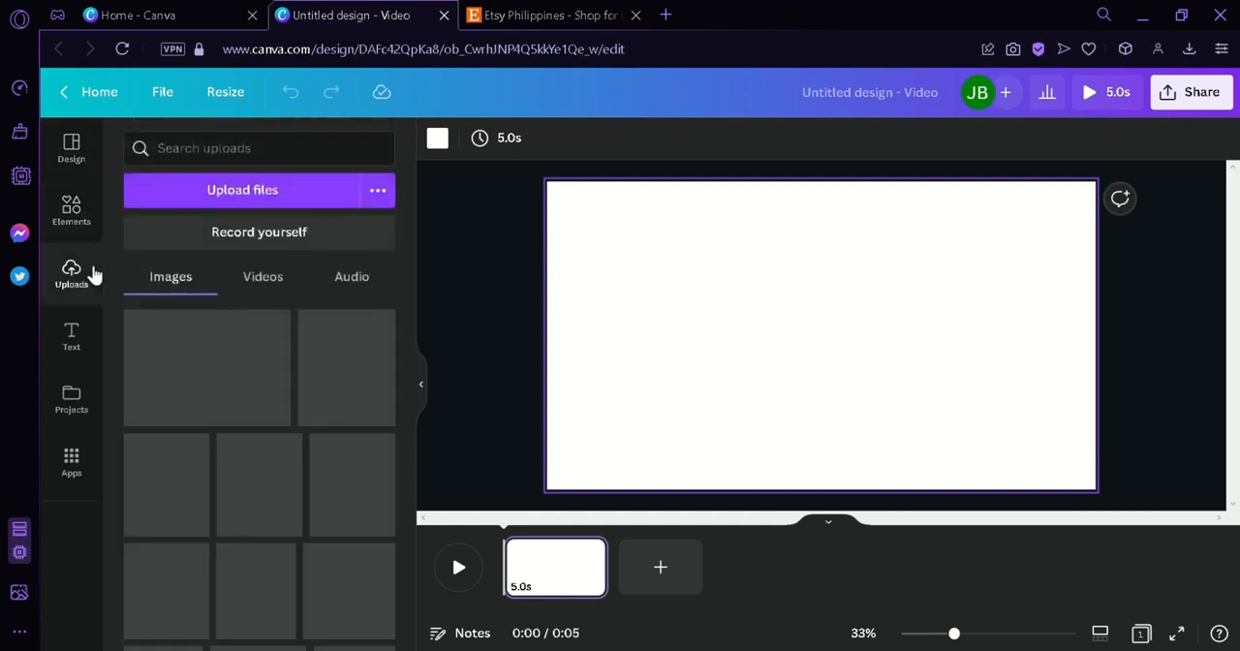
{"action": "left_click", "coordinate": [91, 333]}
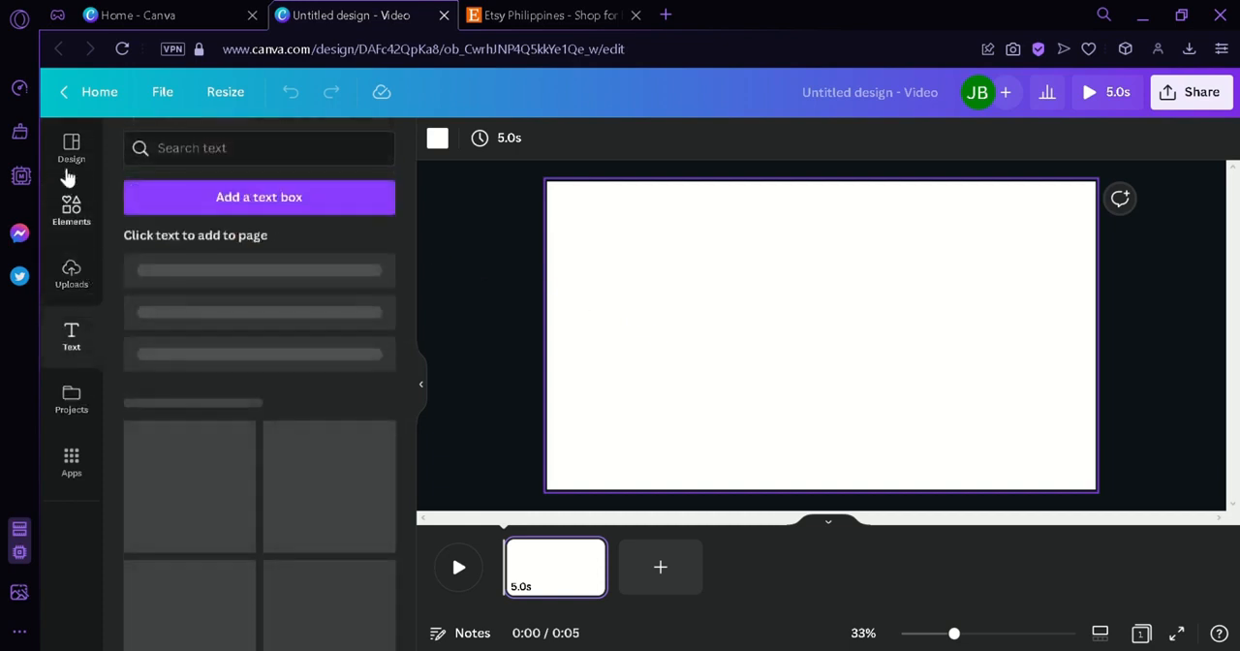
{"action": "left_click", "coordinate": [74, 150]}
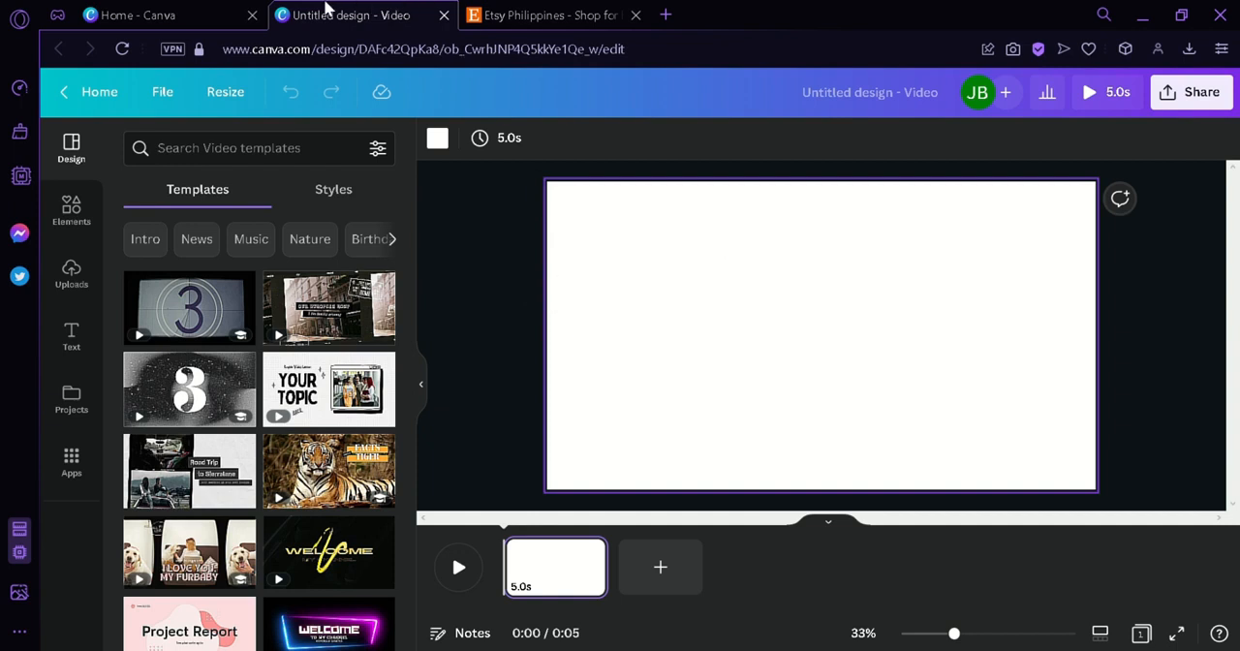
- Return to the Canva home page, search for "ebook covers" and open the Ebook Cover template category
{"action": "left_click", "coordinate": [191, 11]}
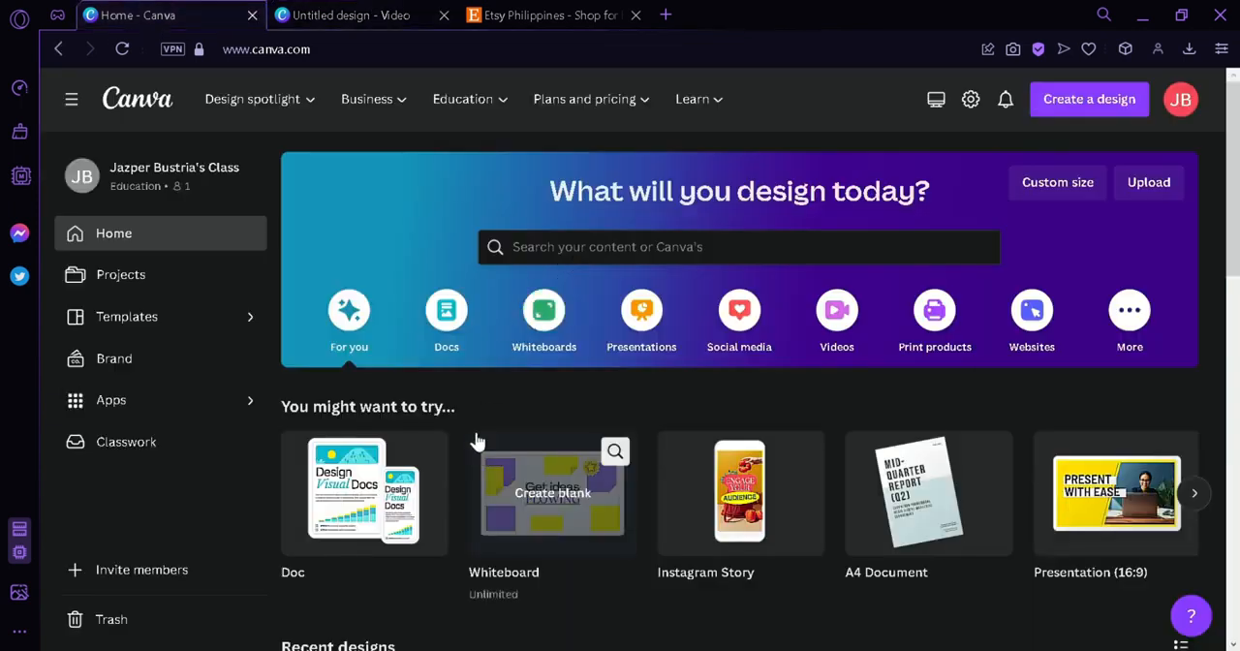
{"action": "left_click", "coordinate": [612, 254]}
{"action": "type", "text": "ebook covers"}
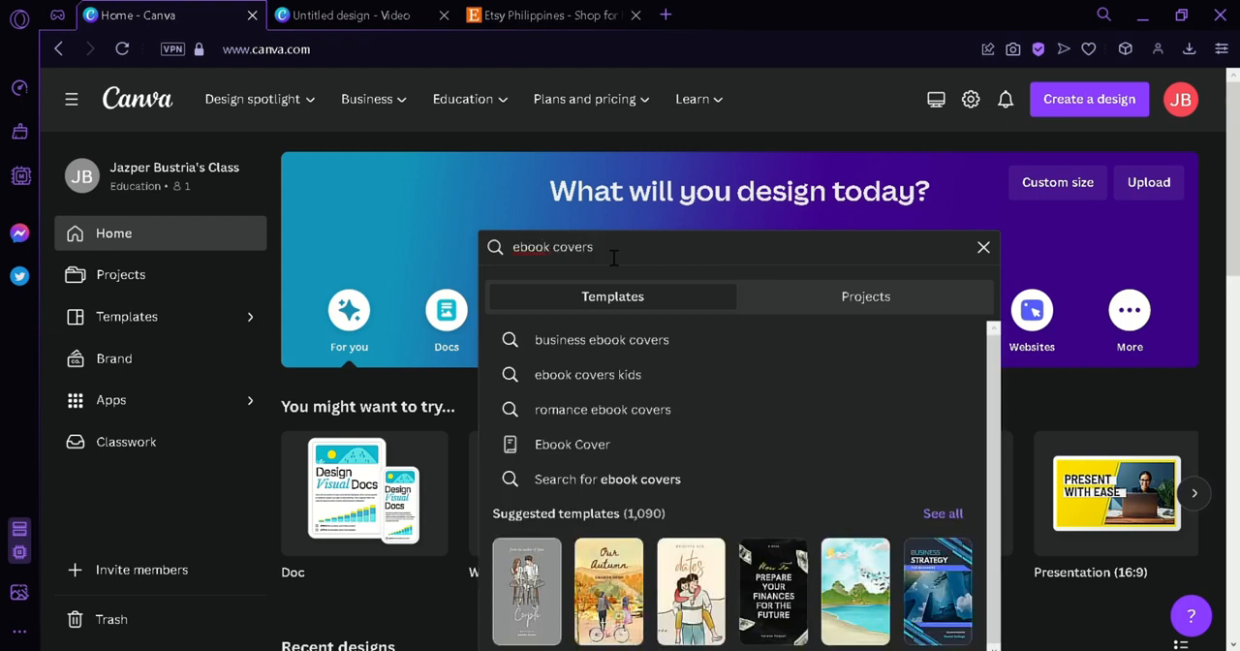
{"action": "left_click", "coordinate": [636, 451]}
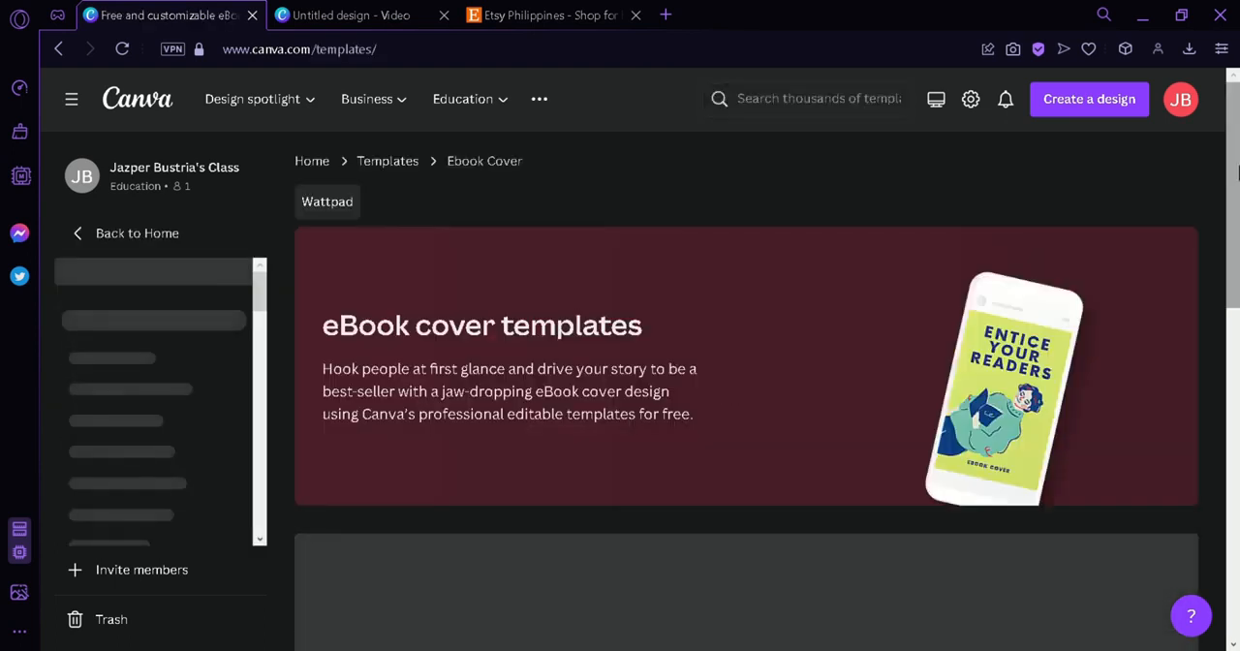
- Browse the ebook cover templates and open the Academic eBook Template "Social Psychology" for customizing
{"action": "scroll", "coordinate": [1237, 171], "scroll_direction": "down", "scroll_amount": 5}
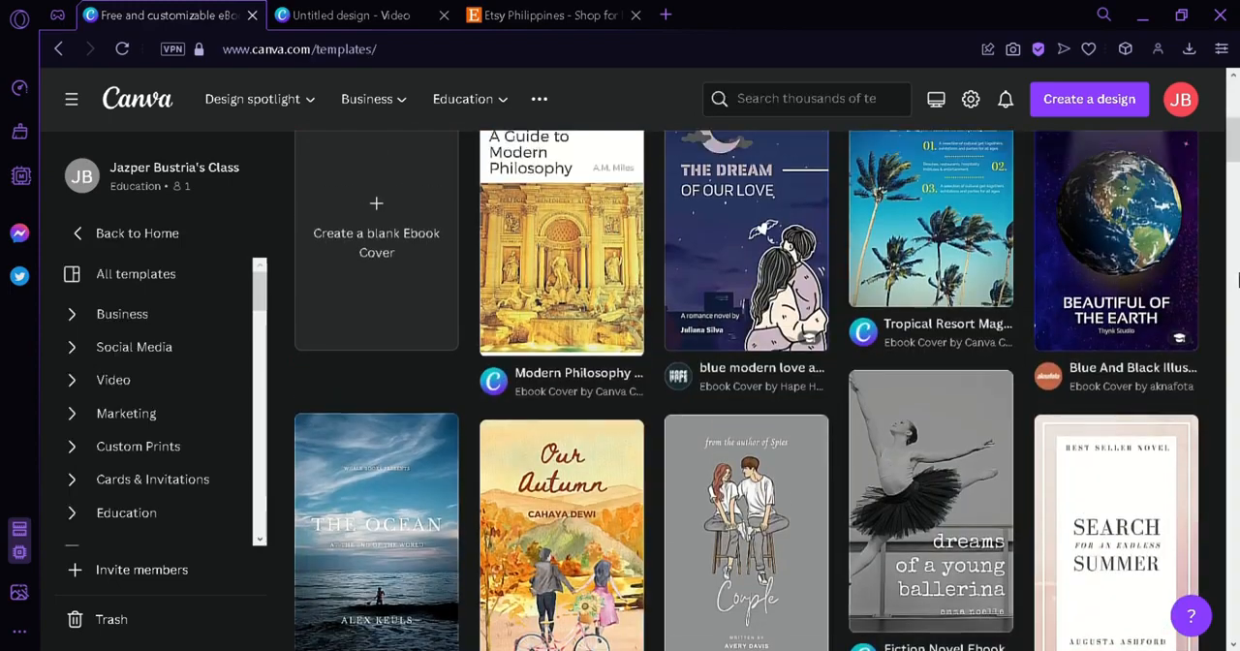
{"action": "scroll", "coordinate": [1237, 280], "scroll_direction": "down", "scroll_amount": 5}
{"action": "scroll", "coordinate": [1233, 307], "scroll_direction": "up", "scroll_amount": 3}
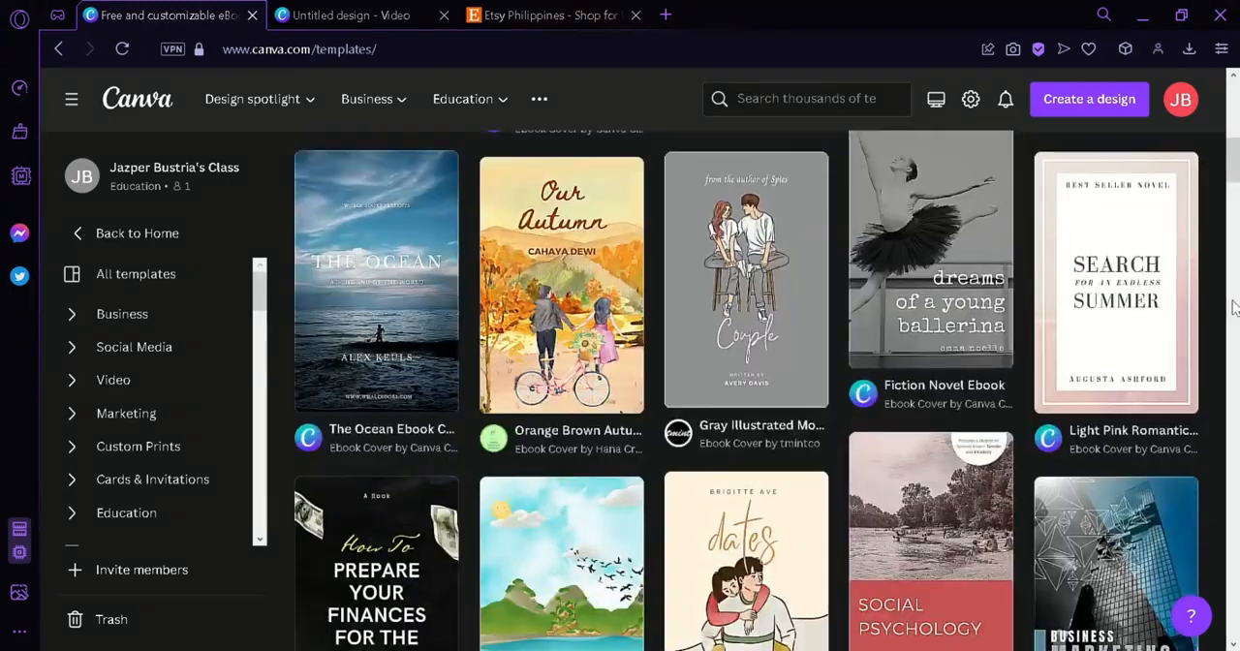
{"action": "scroll", "coordinate": [1233, 307], "scroll_direction": "down", "scroll_amount": 4}
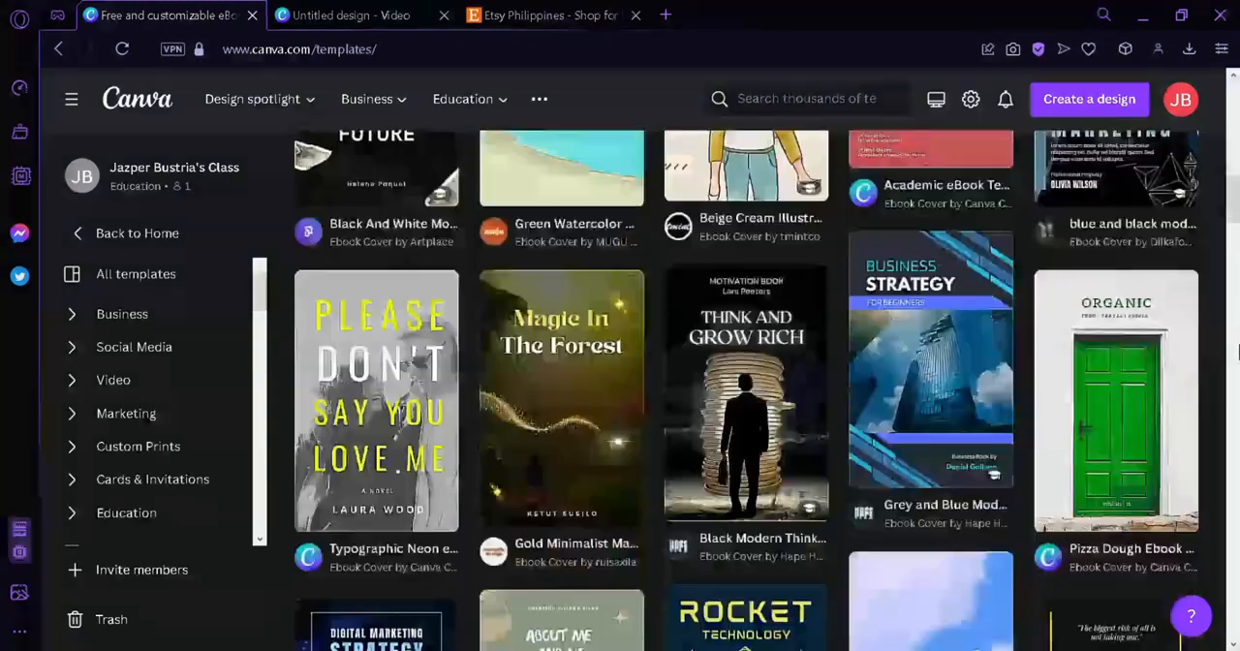
{"action": "scroll", "coordinate": [1237, 351], "scroll_direction": "up", "scroll_amount": 6}
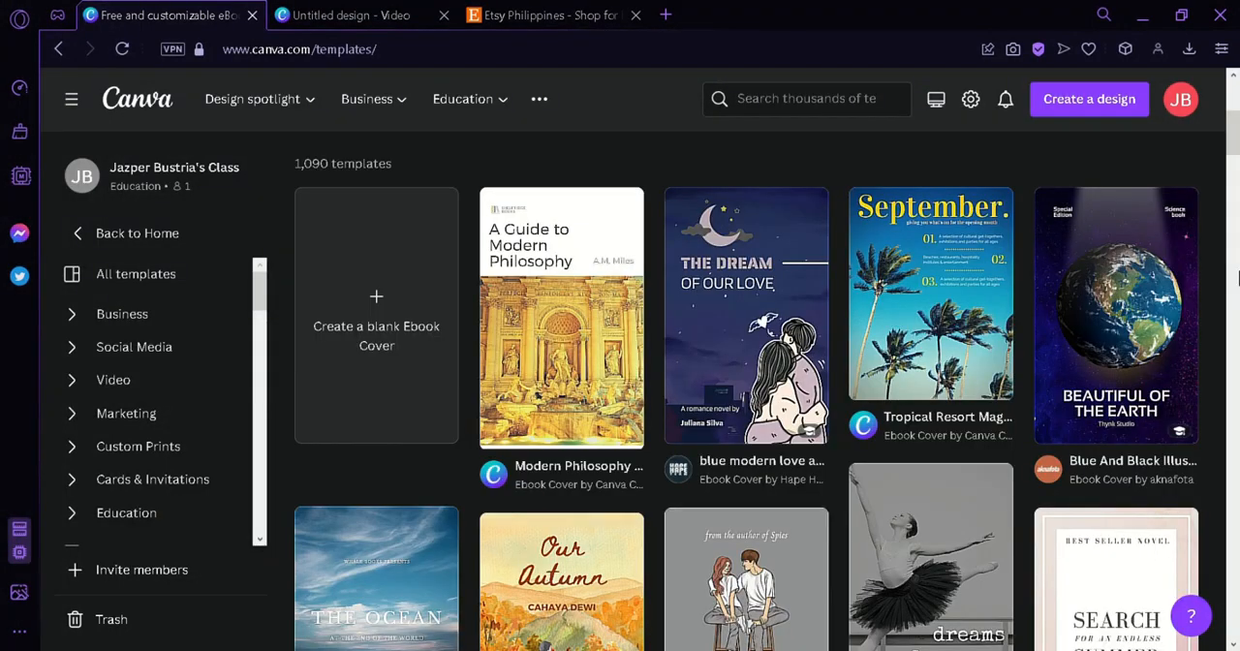
{"action": "scroll", "coordinate": [1236, 280], "scroll_direction": "down", "scroll_amount": 5}
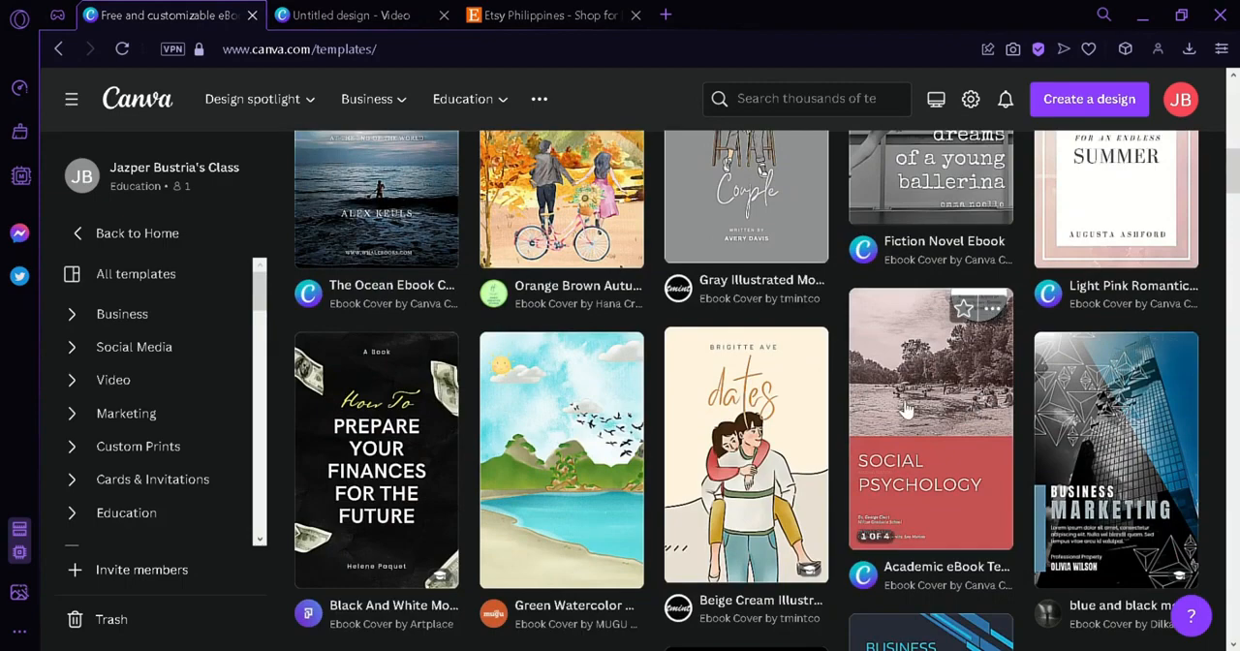
{"action": "left_click", "coordinate": [927, 397]}
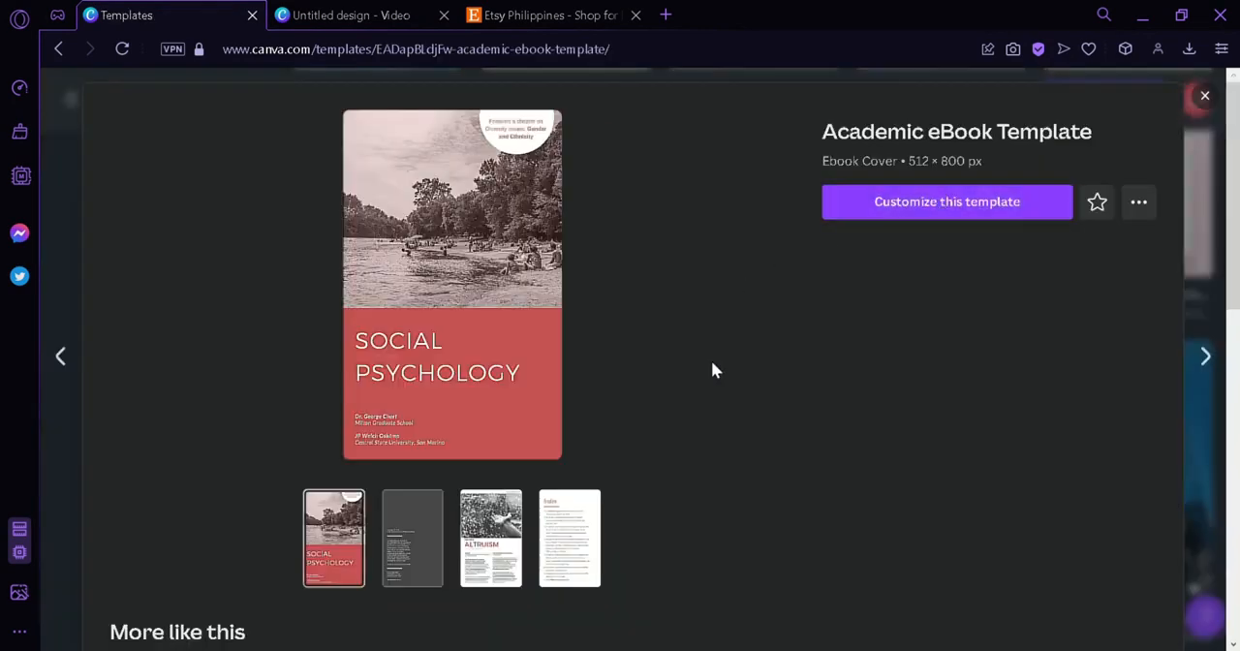
{"action": "left_click", "coordinate": [931, 208]}
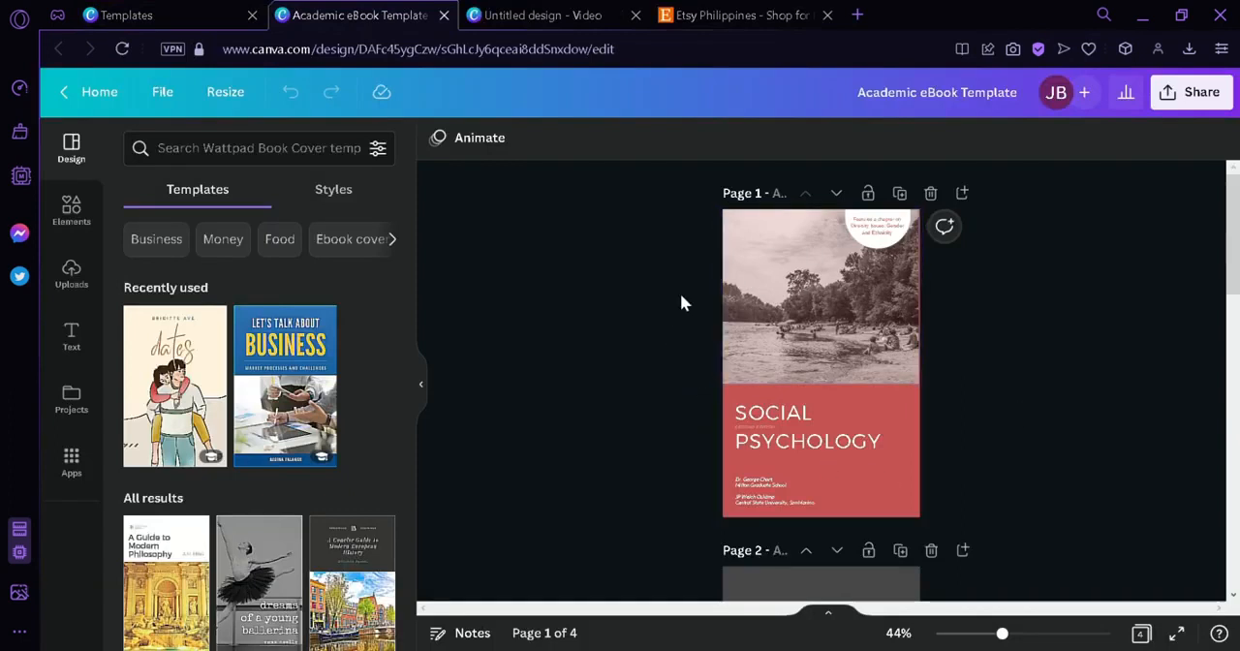
- Delete pages 2 to 4 of the ebook template, keeping only the Social Psychology cover page
{"action": "left_click_drag", "start_coordinate": [1237, 267], "coordinate": [1239, 376]}
{"action": "scroll", "coordinate": [989, 312], "scroll_direction": "up", "scroll_amount": 1}
{"action": "left_click", "coordinate": [932, 204]}
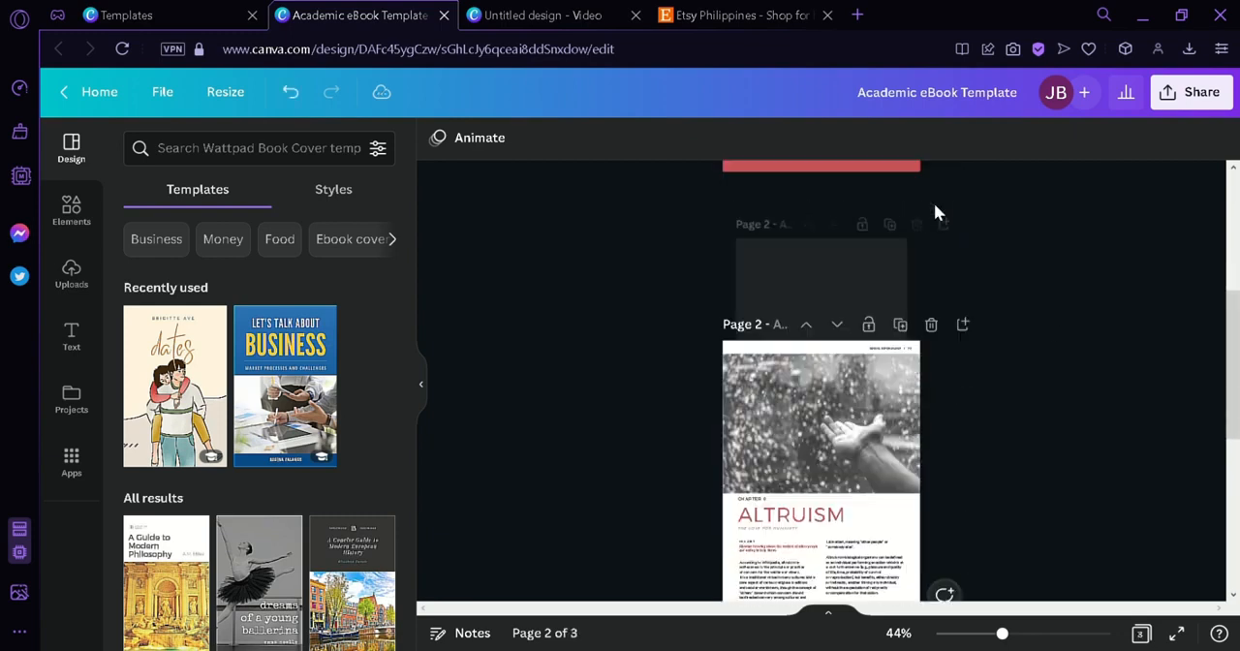
{"action": "left_click", "coordinate": [931, 204]}
{"action": "left_click", "coordinate": [932, 204]}
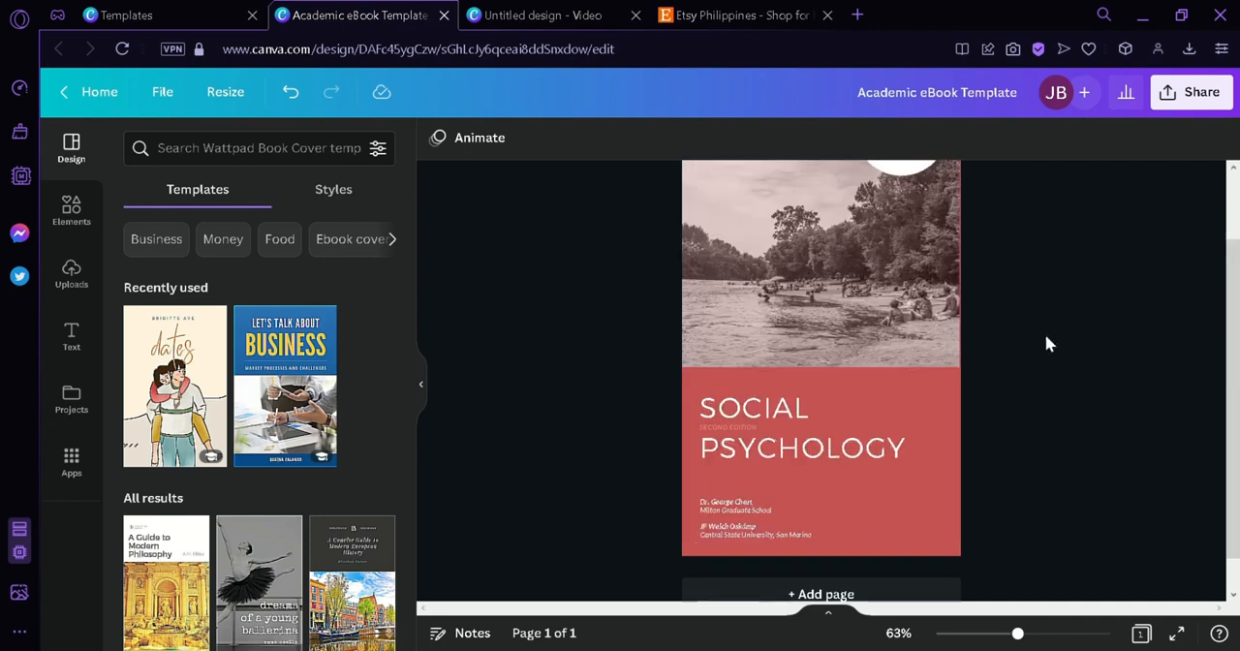
- Change the cover page's background to the light turquoise from the default solid colors
{"action": "left_click", "coordinate": [921, 413]}
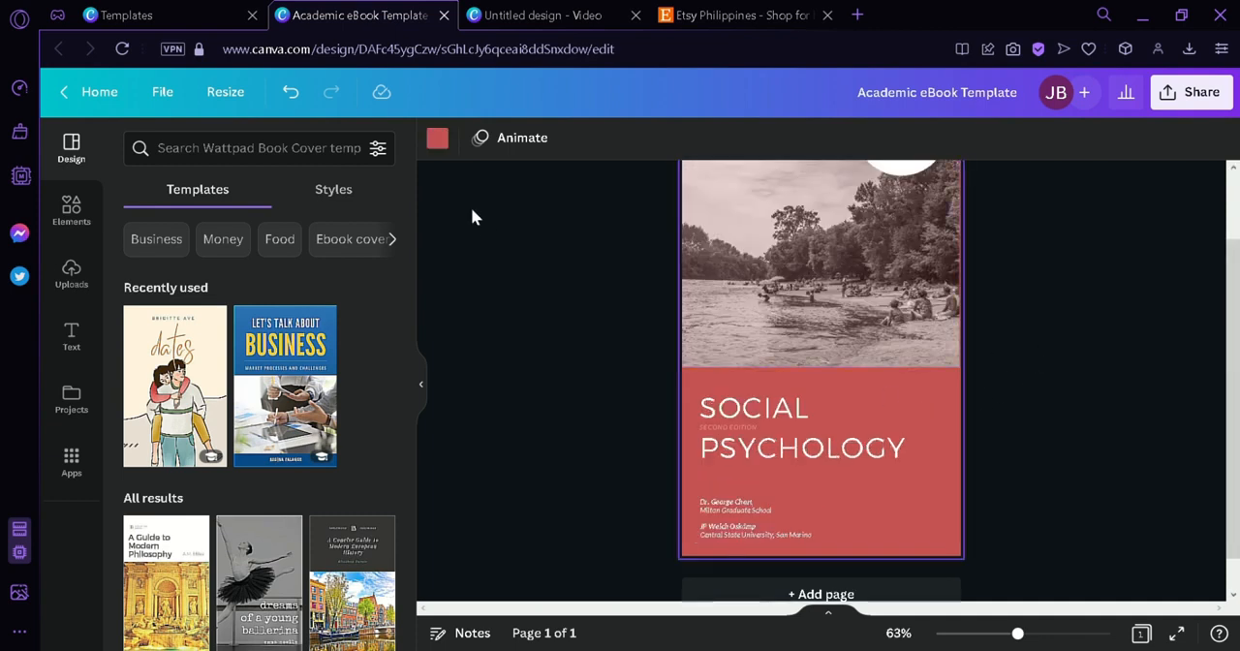
{"action": "left_click", "coordinate": [437, 137]}
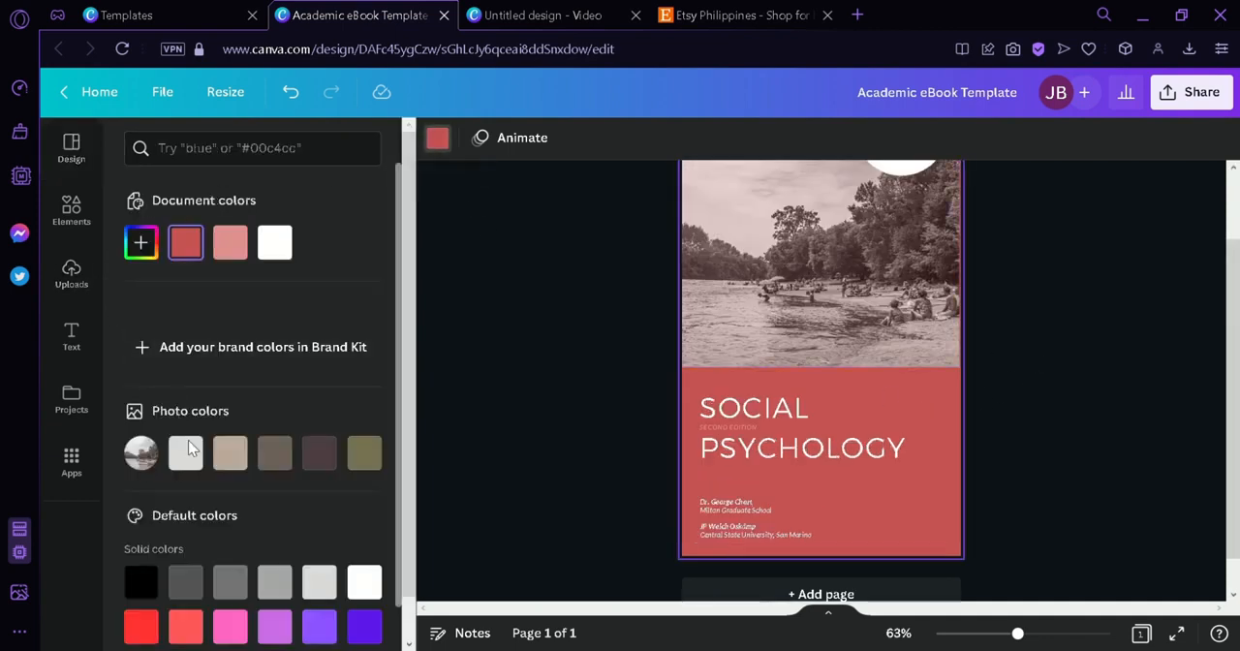
{"action": "scroll", "coordinate": [188, 447], "scroll_direction": "down", "scroll_amount": 2}
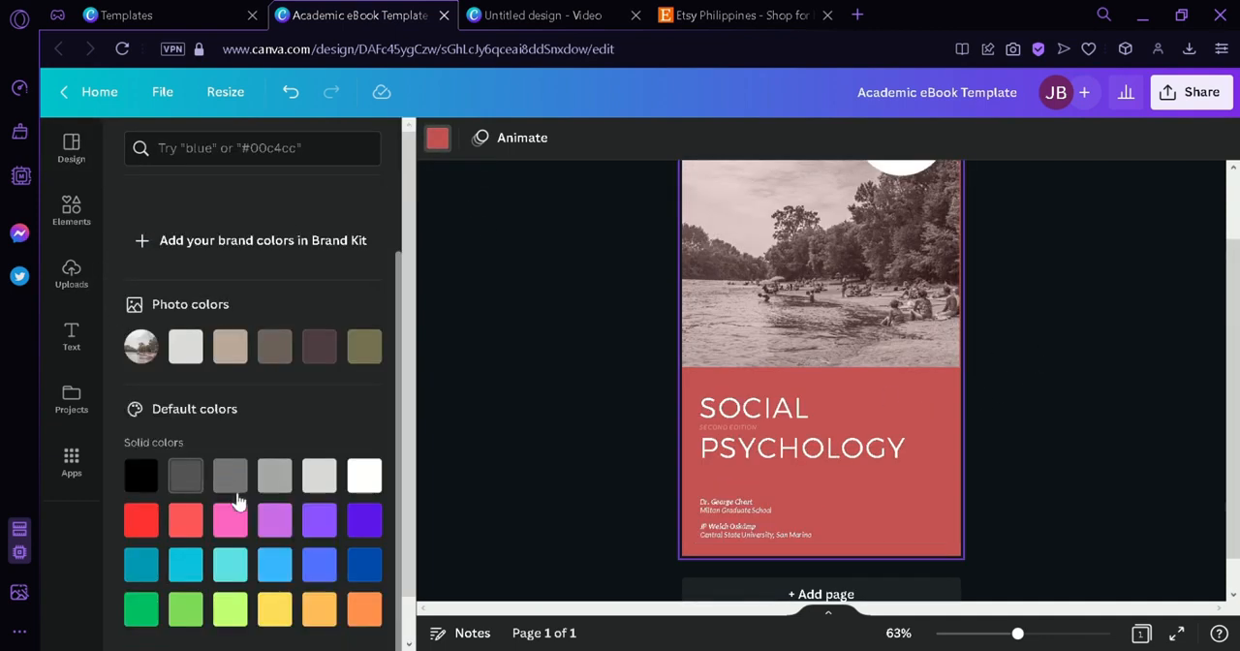
{"action": "left_click", "coordinate": [239, 568]}
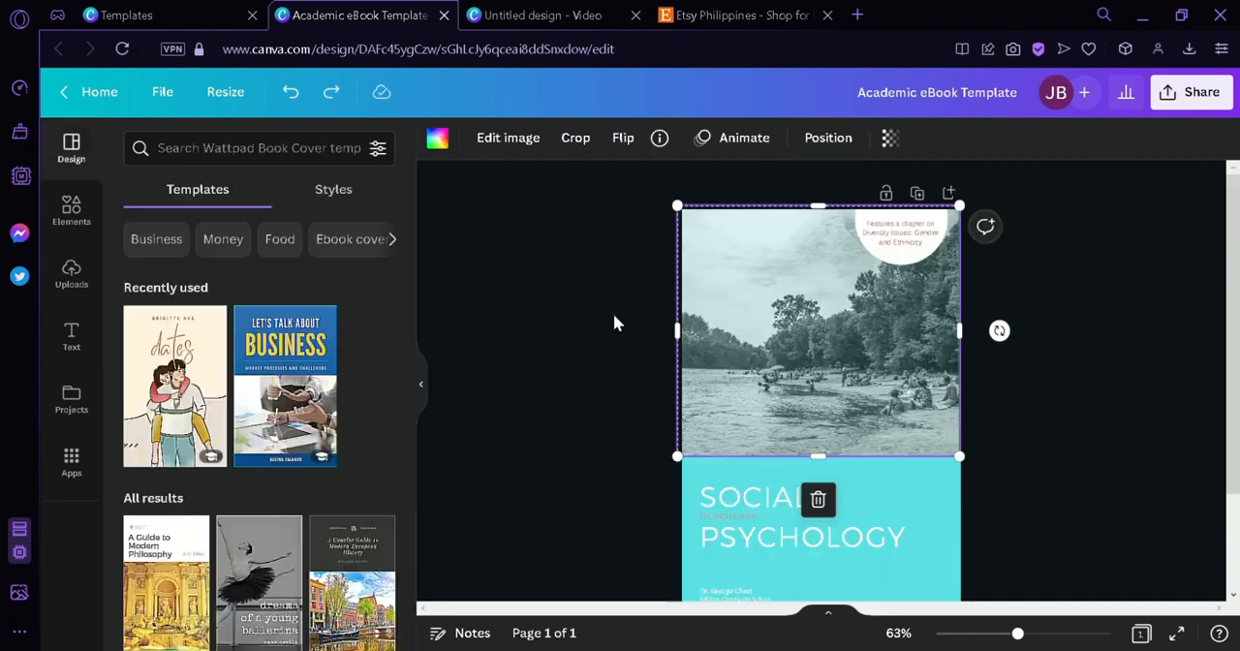
{"action": "left_click", "coordinate": [614, 313]}
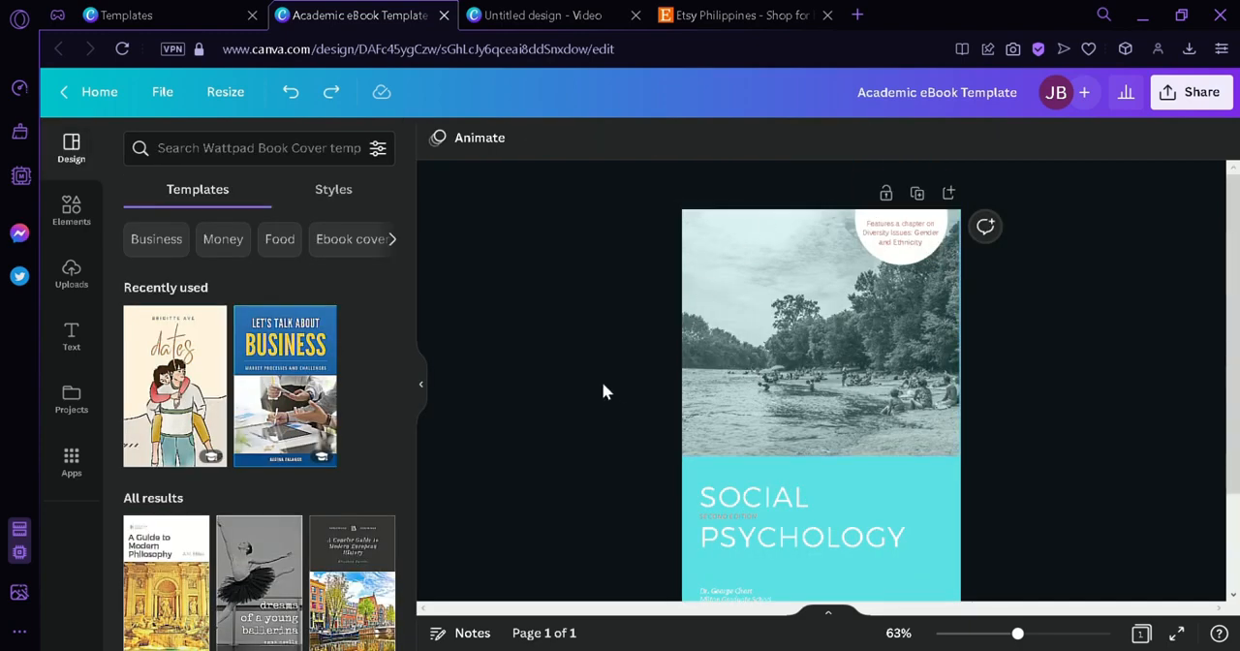
- Remove the river photo from the cover's image frame and search the elements for "social"
{"action": "left_click", "coordinate": [722, 349]}
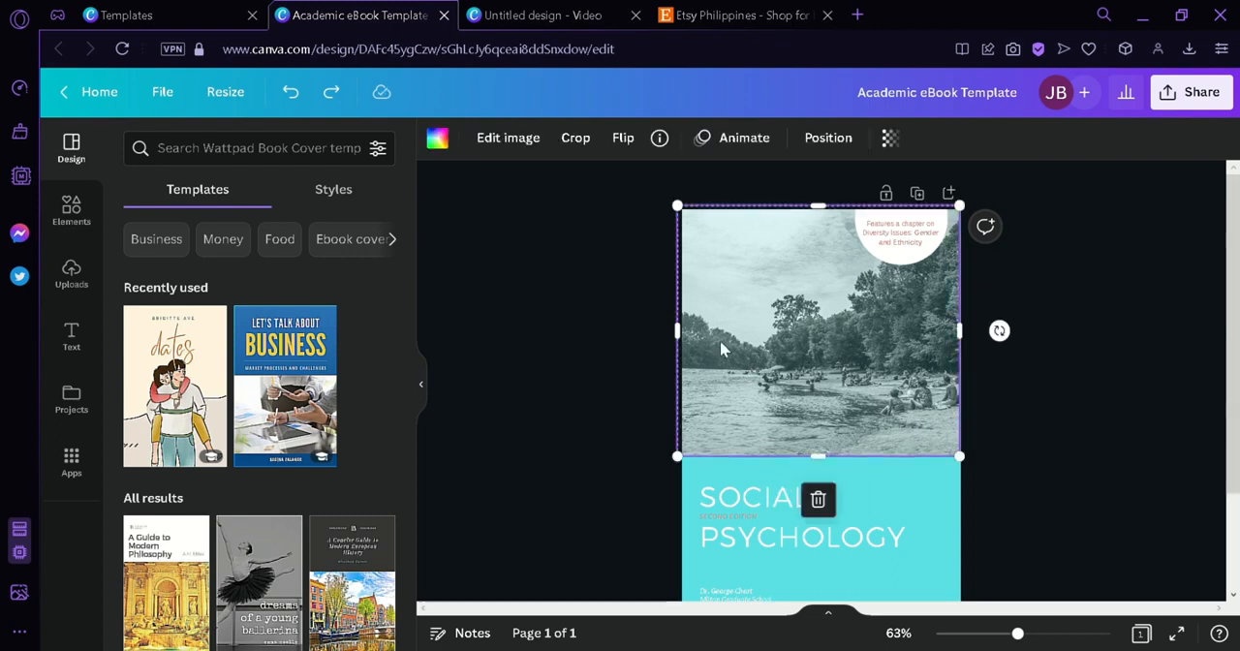
{"action": "key", "text": "ctrl+y"}
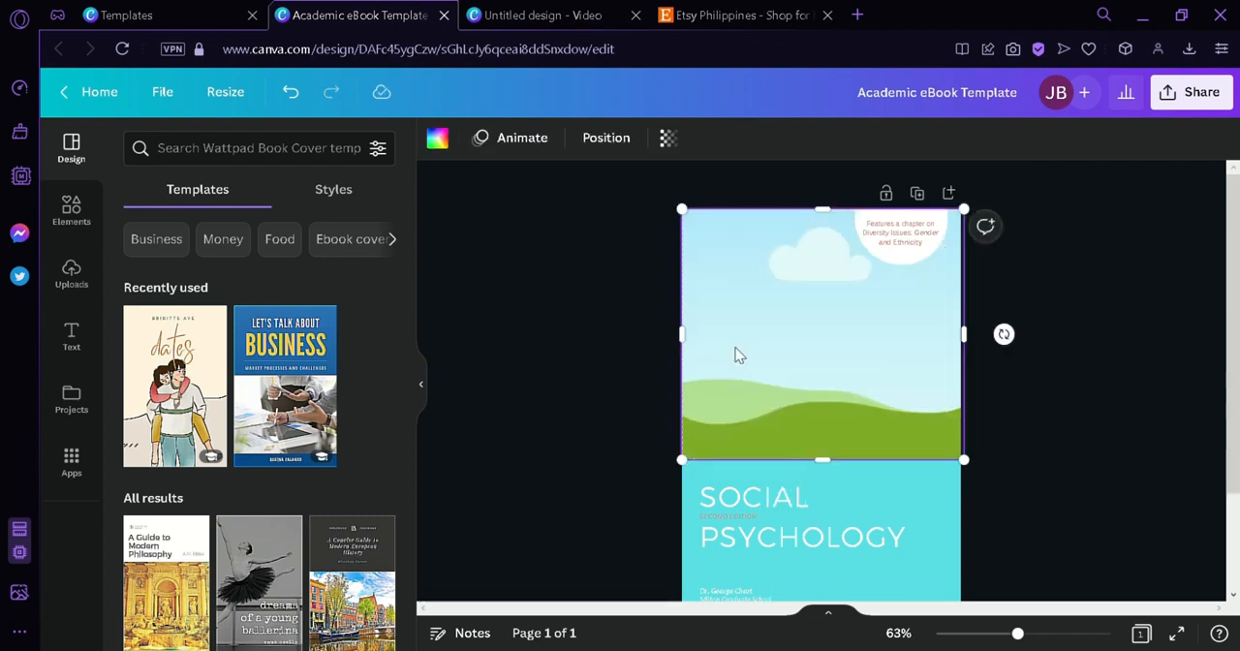
{"action": "left_click", "coordinate": [76, 215]}
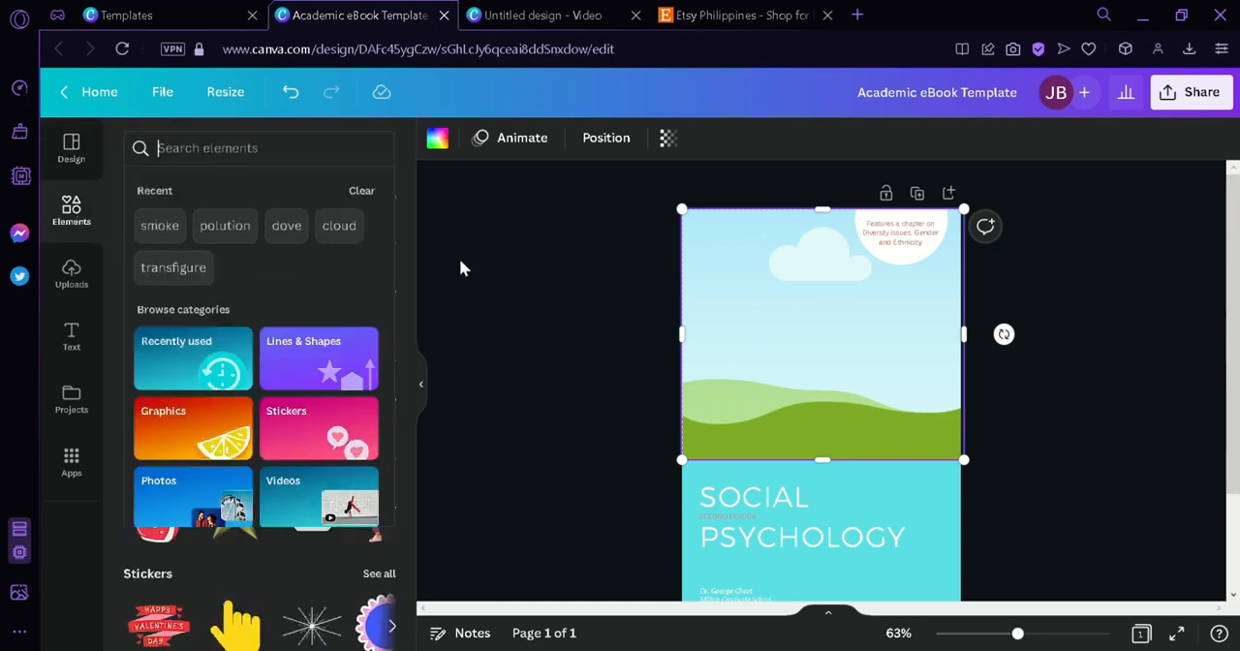
{"action": "scroll", "coordinate": [636, 340], "scroll_direction": "down", "scroll_amount": 2}
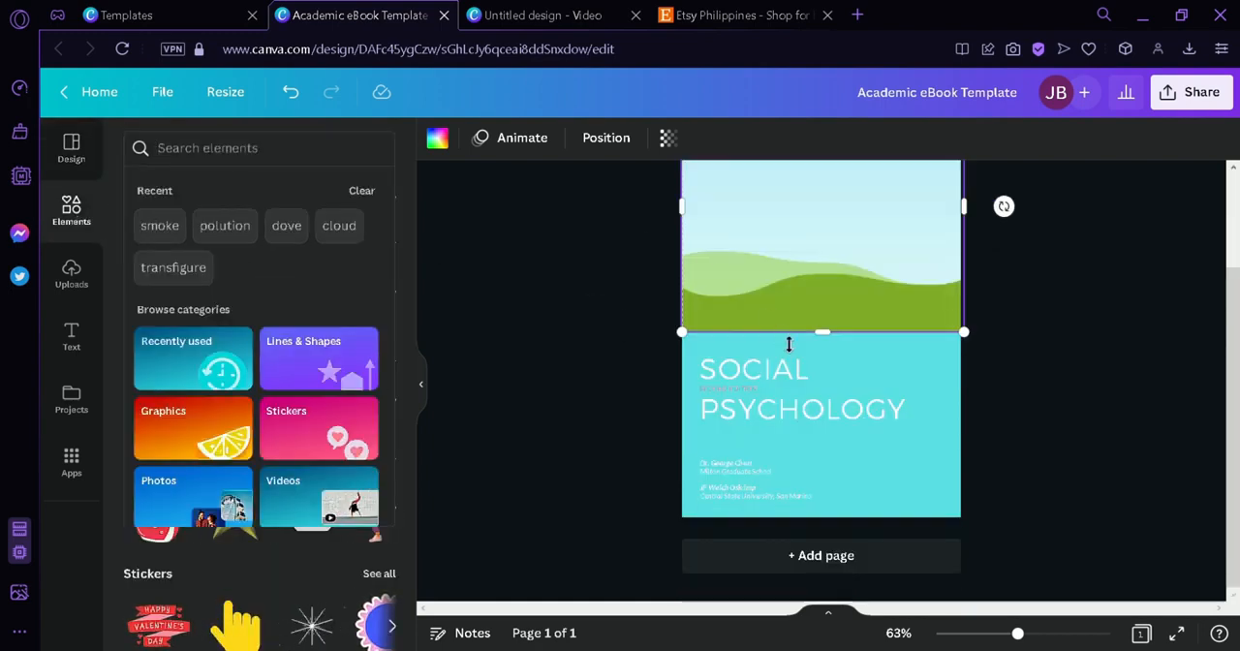
{"action": "type", "text": "social"}
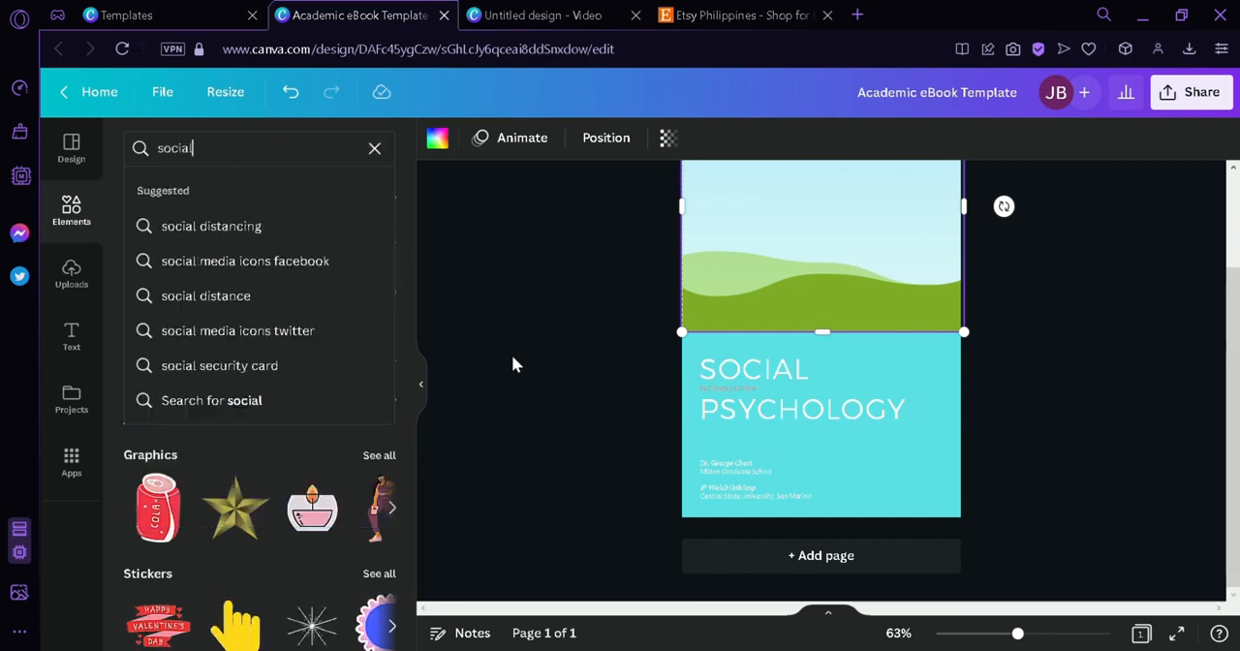
{"action": "key", "text": "Return"}
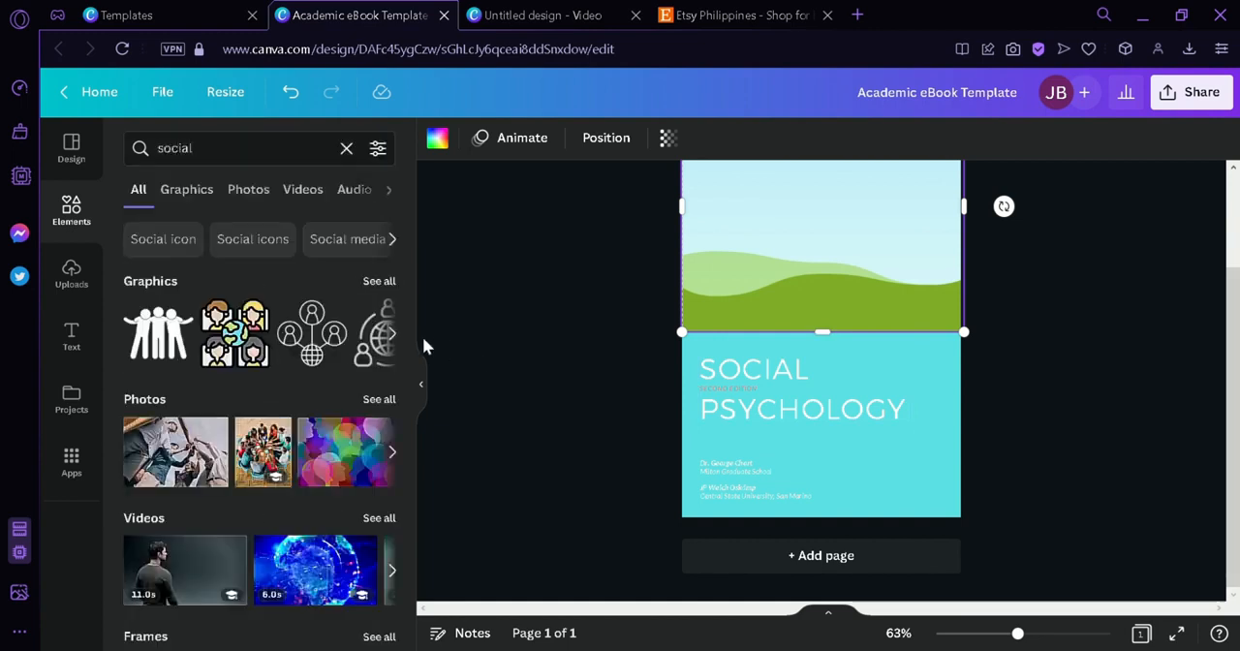
- Insert the photo of friends at a picnic table from the social photo results into the cover's empty image frame
{"action": "left_click", "coordinate": [379, 399]}
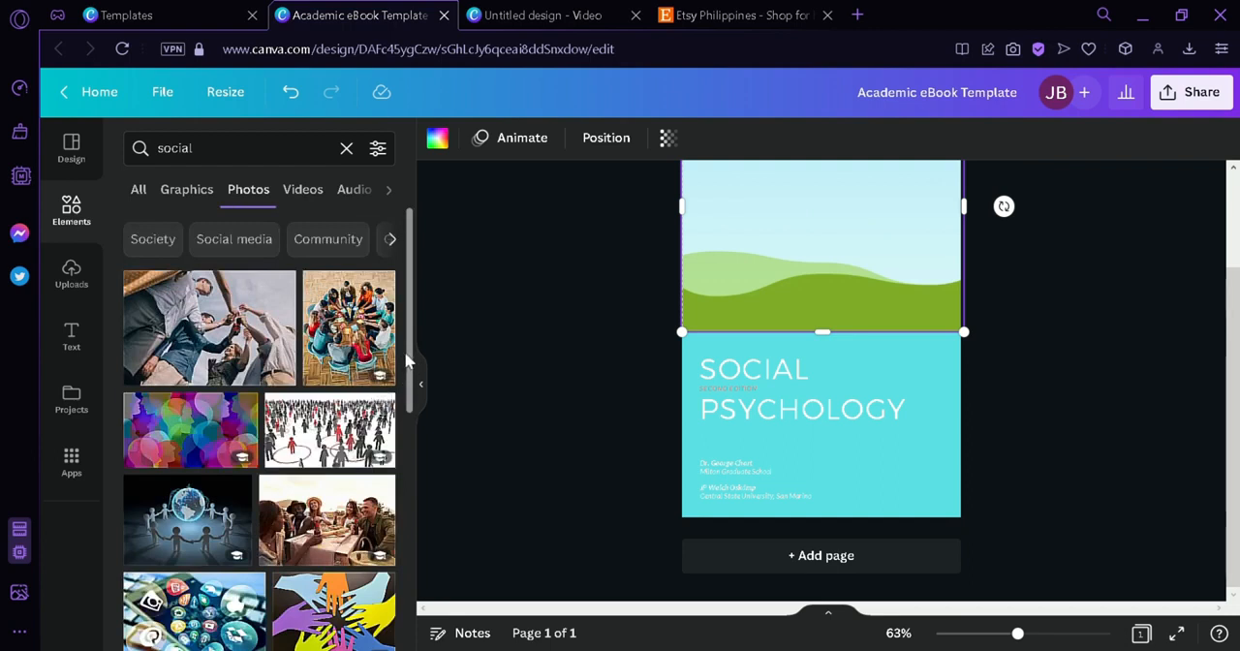
{"action": "left_click_drag", "start_coordinate": [407, 387], "coordinate": [413, 440]}
{"action": "left_click", "coordinate": [329, 392]}
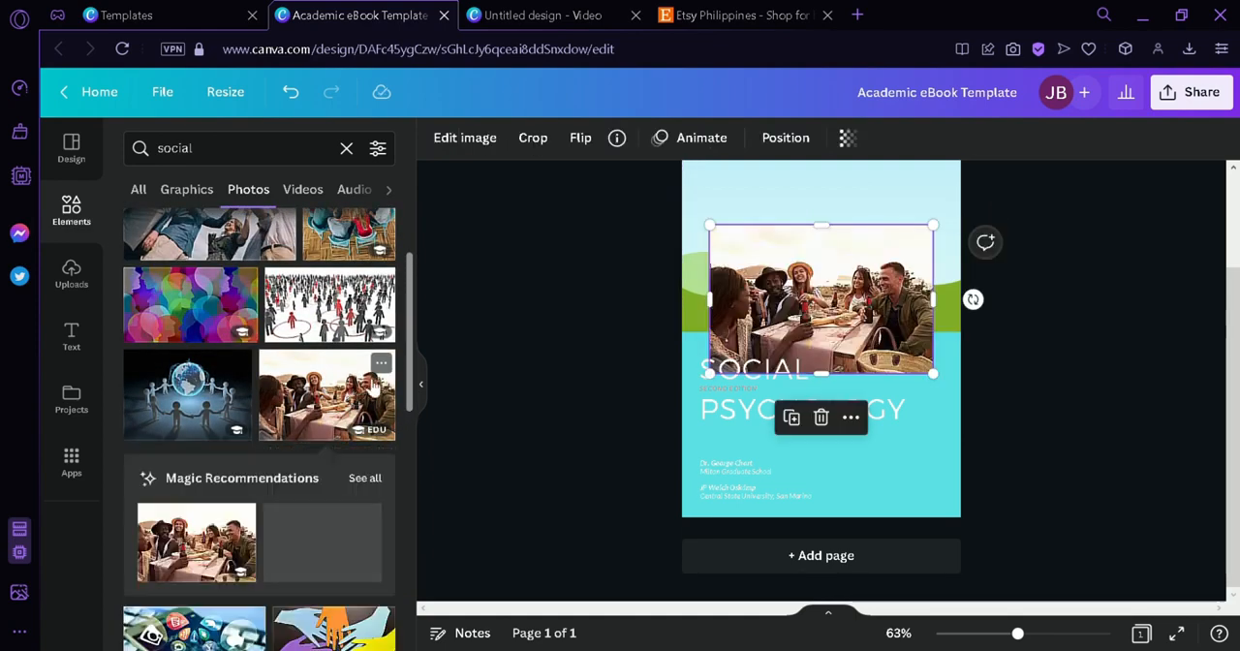
{"action": "left_click_drag", "start_coordinate": [775, 312], "coordinate": [773, 260]}
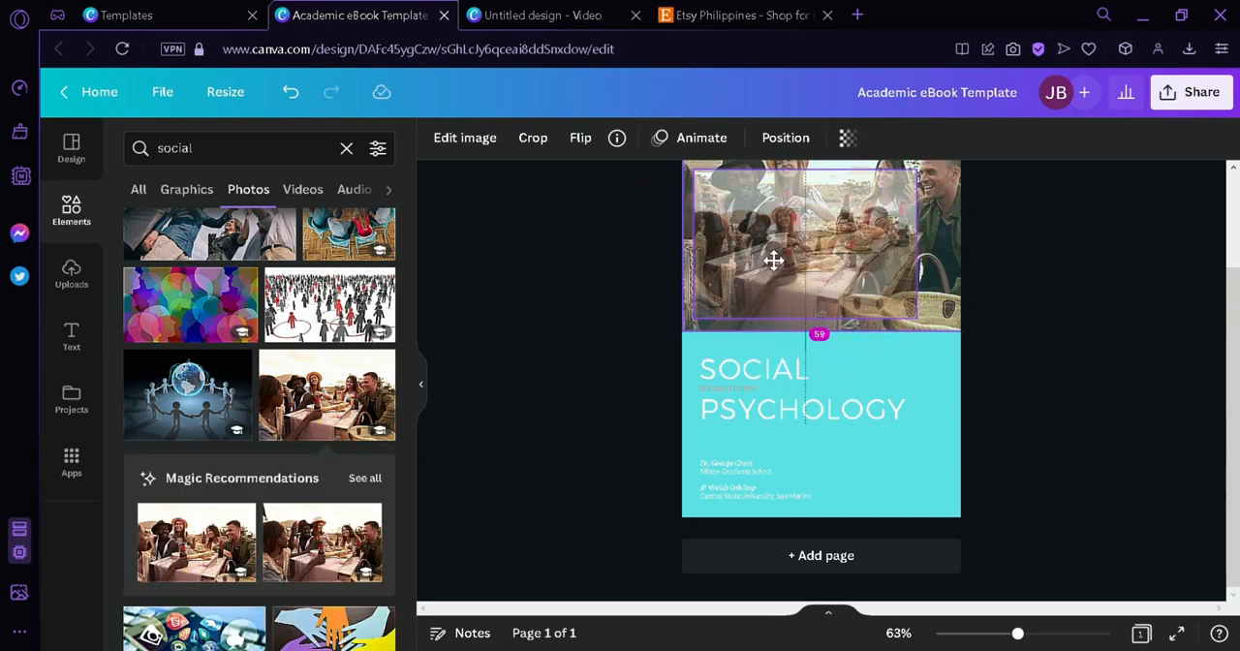
{"action": "left_click_drag", "start_coordinate": [782, 261], "coordinate": [784, 263]}
{"action": "left_click", "coordinate": [1080, 396]}
{"action": "scroll", "coordinate": [1080, 396], "scroll_direction": "up", "scroll_amount": 2}
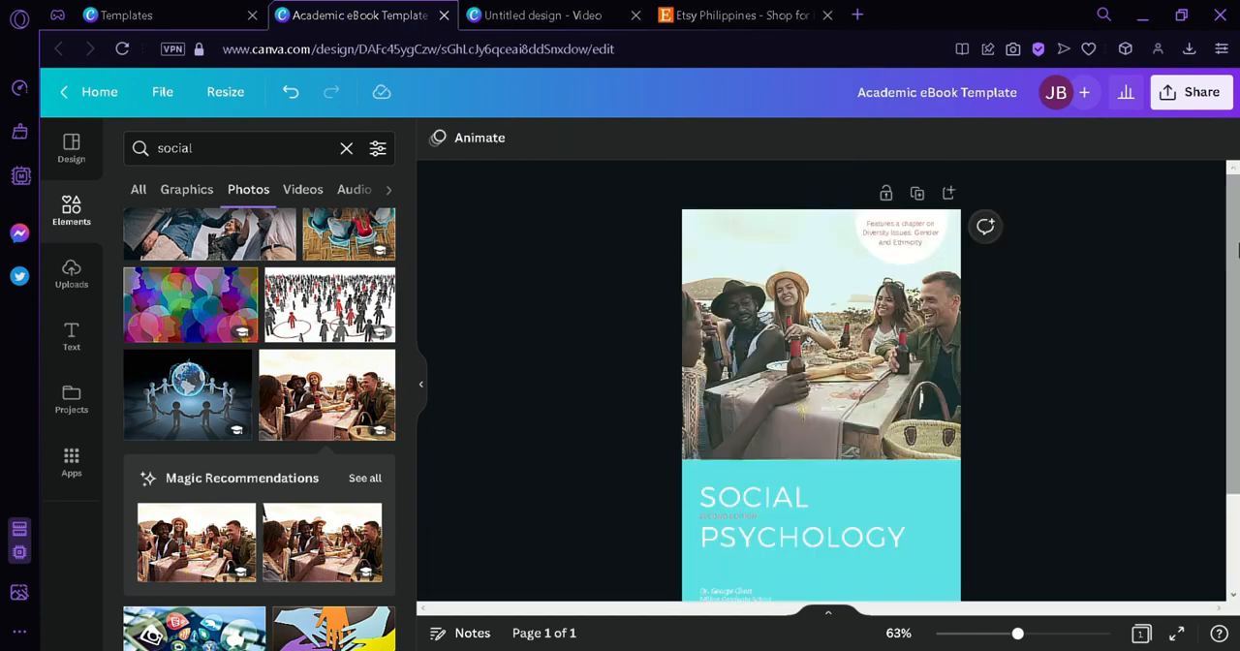
{"action": "left_click_drag", "start_coordinate": [1237, 251], "coordinate": [1239, 295]}
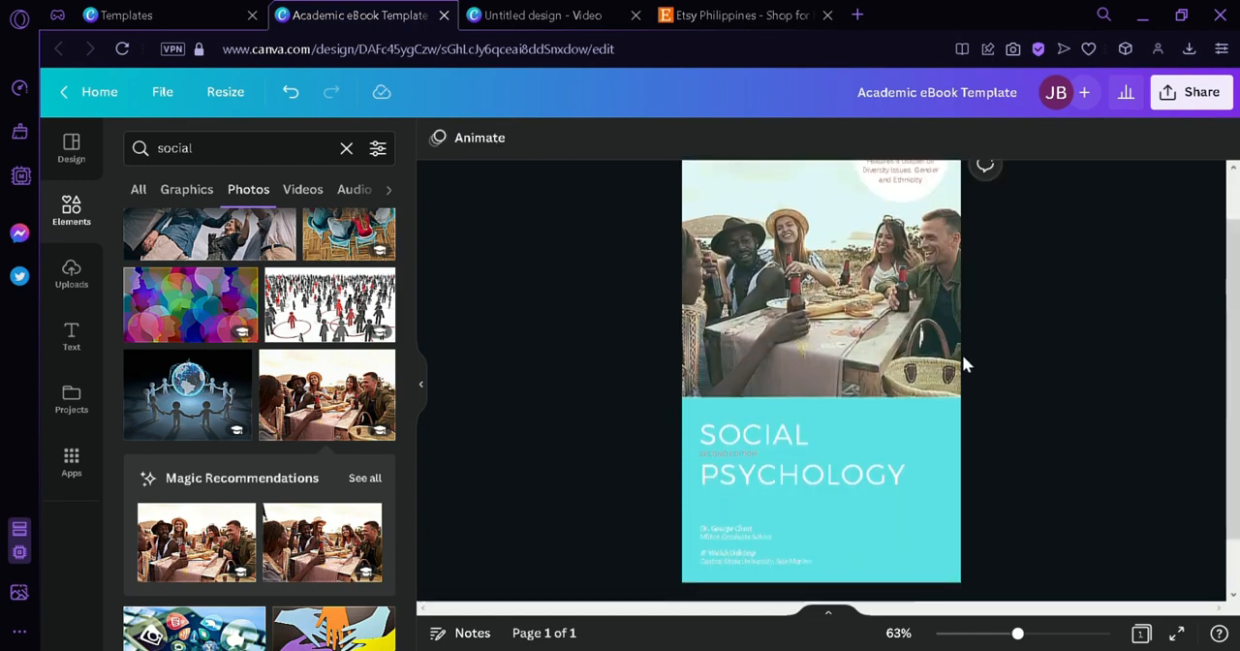
- Change the cover title to "SOCIAL GATHERINGS"
{"action": "left_click", "coordinate": [831, 476]}
{"action": "left_click", "coordinate": [842, 481]}
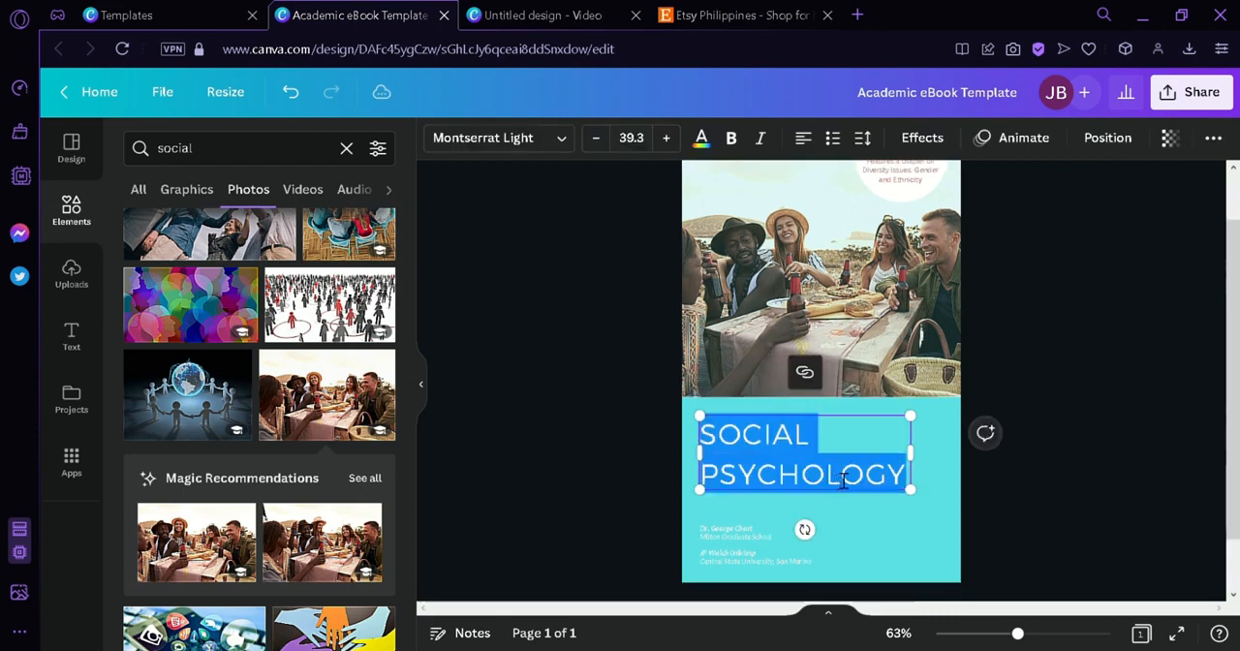
{"action": "type", "text": "SOCIAL GA"}
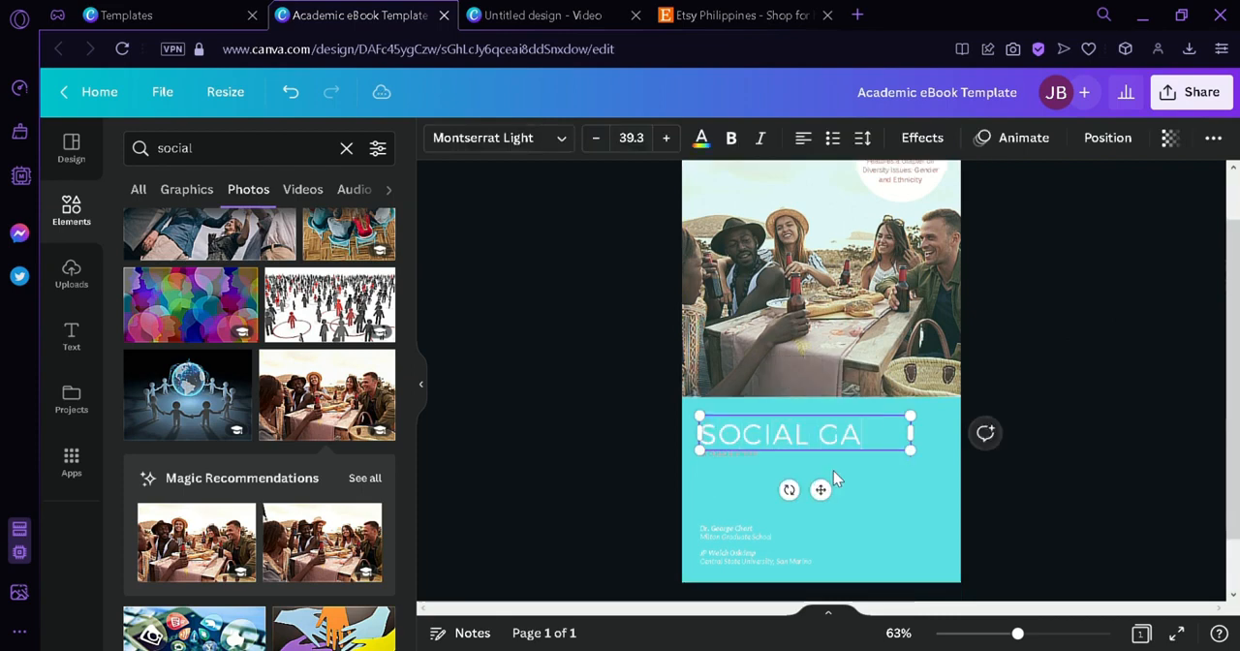
{"action": "type", "text": "THERINS"}
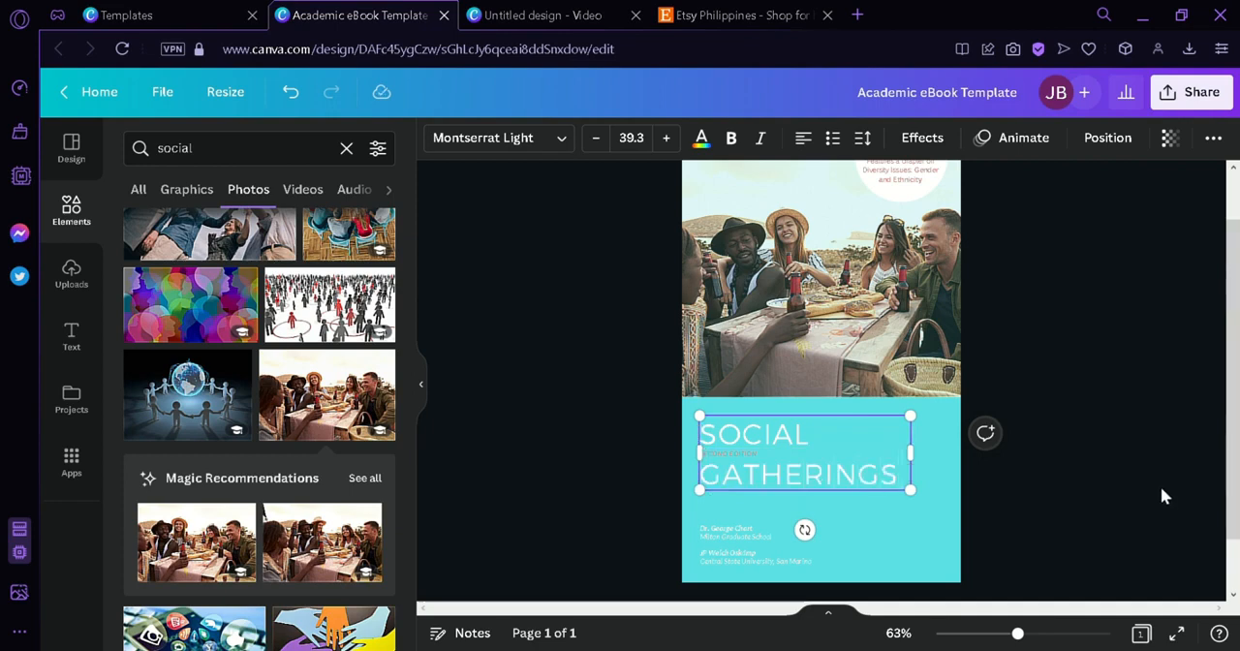
{"action": "left_click", "coordinate": [1164, 495]}
- Delete the small subtitle between the title lines and the round "Features a chapter on Diversity Issues" badge on the photo
{"action": "left_click", "coordinate": [721, 459]}
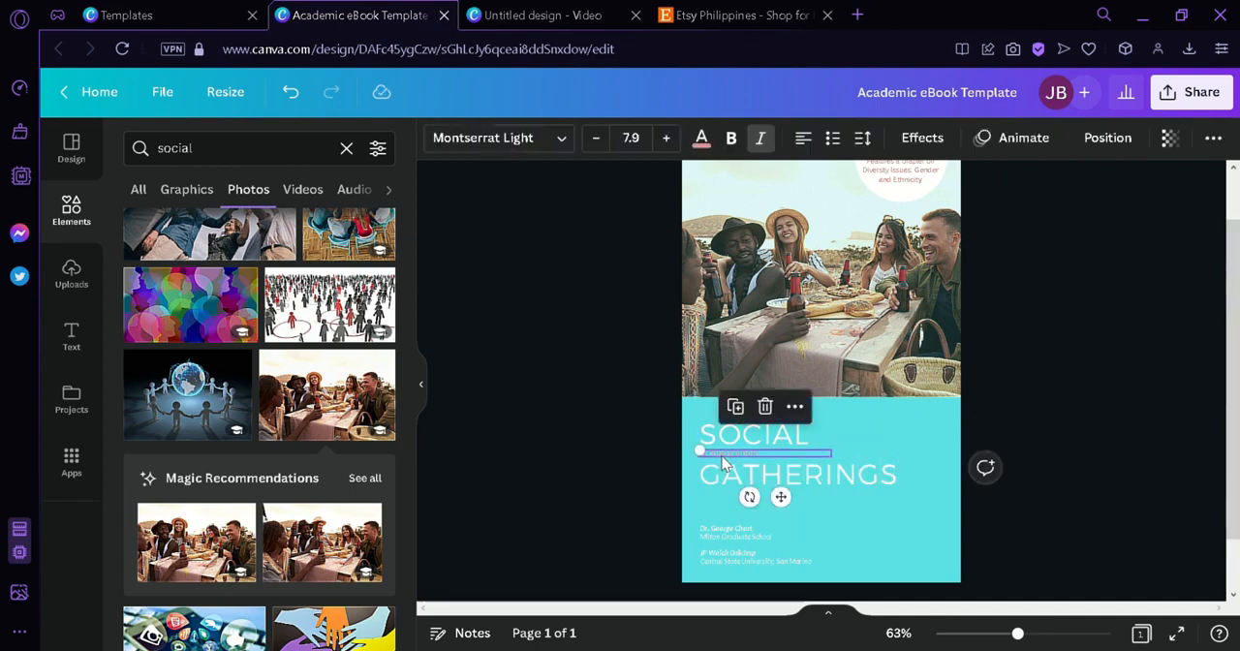
{"action": "key", "text": "Delete"}
{"action": "scroll", "coordinate": [912, 199], "scroll_direction": "up", "scroll_amount": 1}
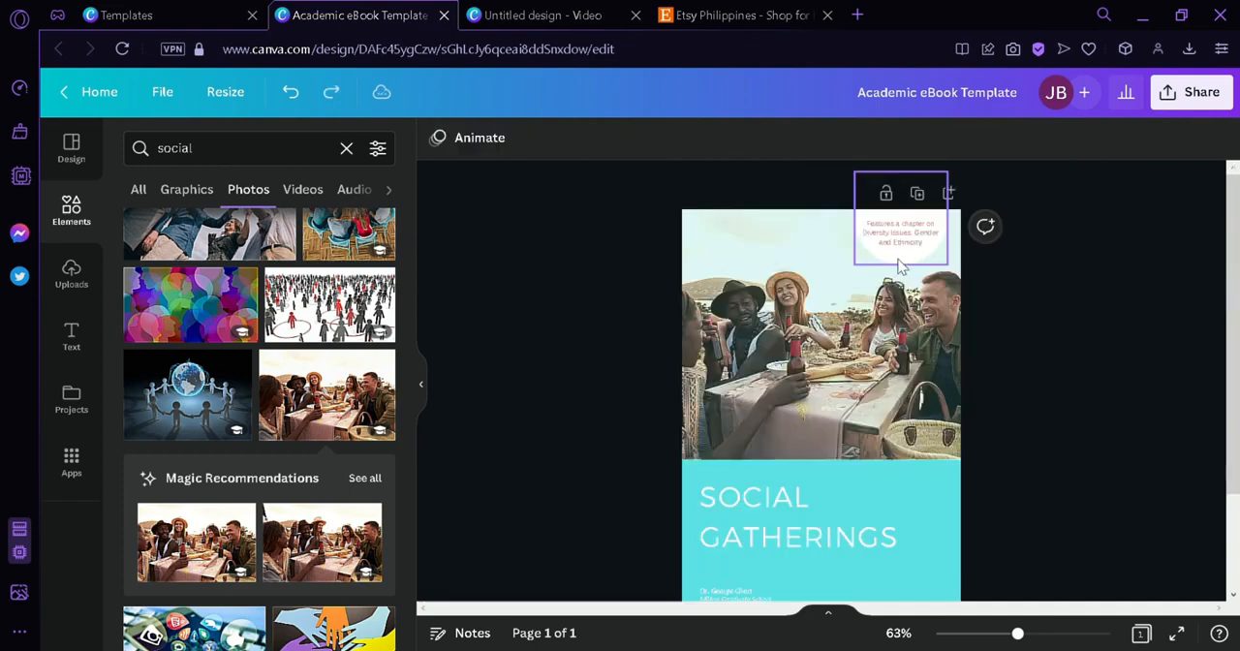
{"action": "left_click", "coordinate": [898, 259]}
{"action": "key", "text": "Delete"}
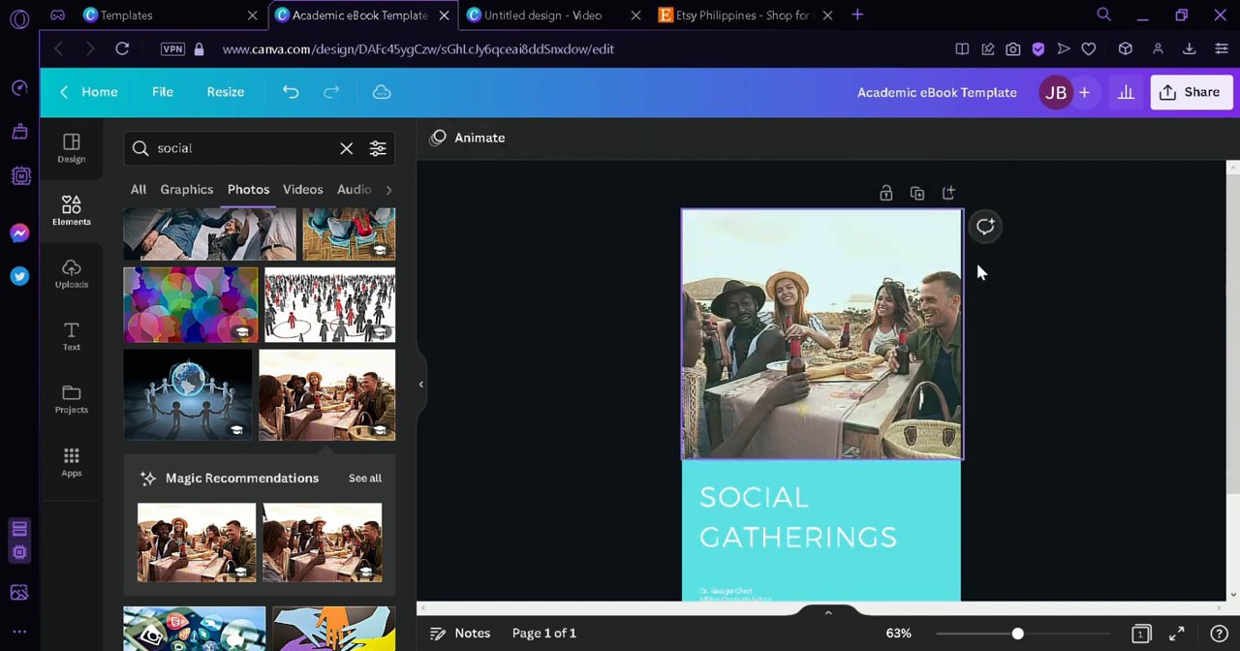
- Move the authors' text block to the cover's lower-right corner and align its text right
{"action": "scroll", "coordinate": [987, 290], "scroll_direction": "down", "scroll_amount": 2}
{"action": "left_click", "coordinate": [757, 479]}
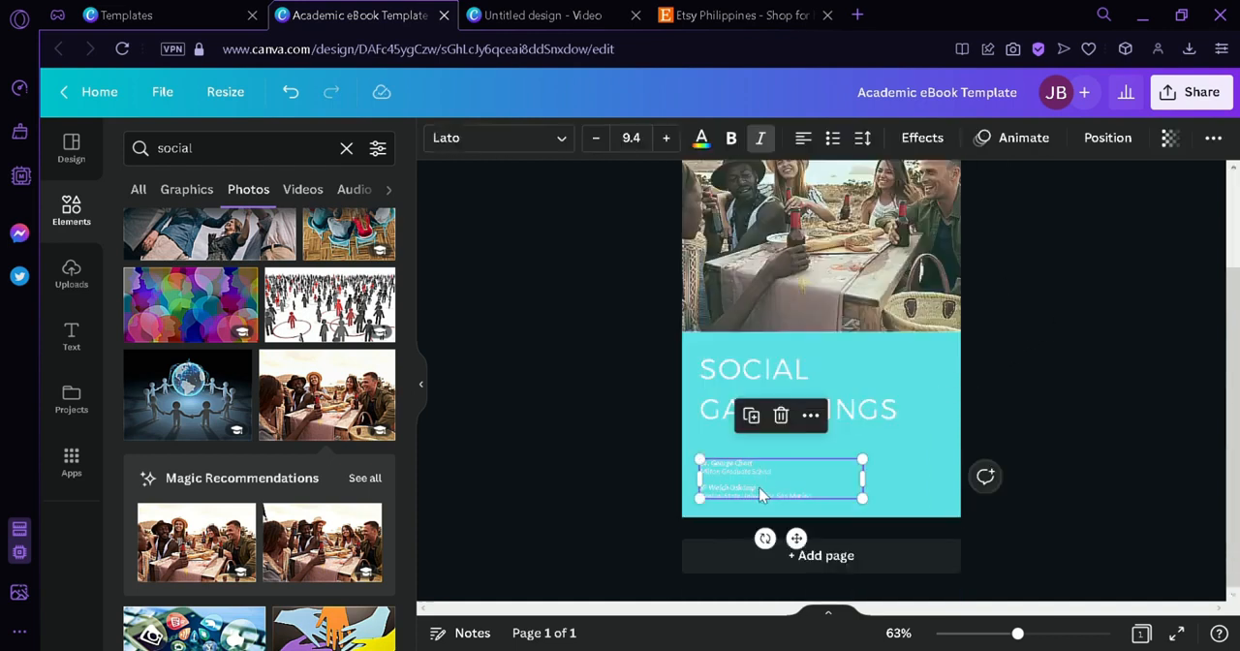
{"action": "left_click_drag", "start_coordinate": [758, 487], "coordinate": [848, 503]}
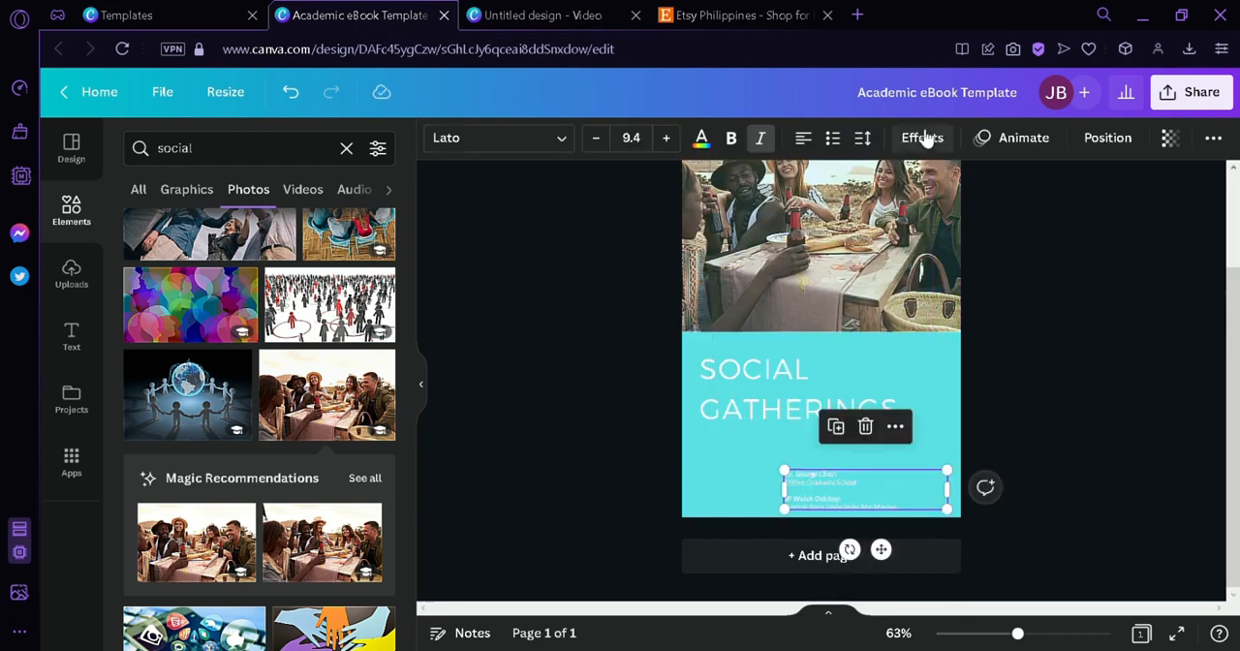
{"action": "left_click", "coordinate": [813, 141]}
{"action": "left_click", "coordinate": [814, 141]}
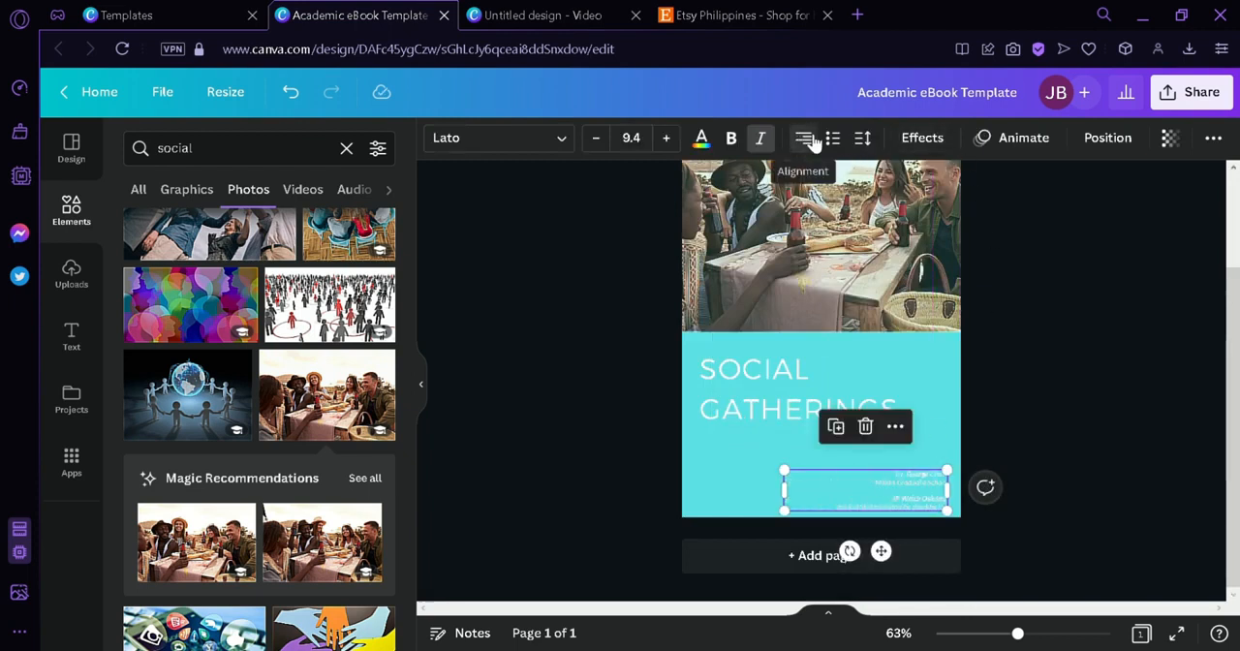
{"action": "left_click", "coordinate": [1053, 331]}
{"action": "scroll", "coordinate": [1235, 235], "scroll_direction": "up", "scroll_amount": 1}
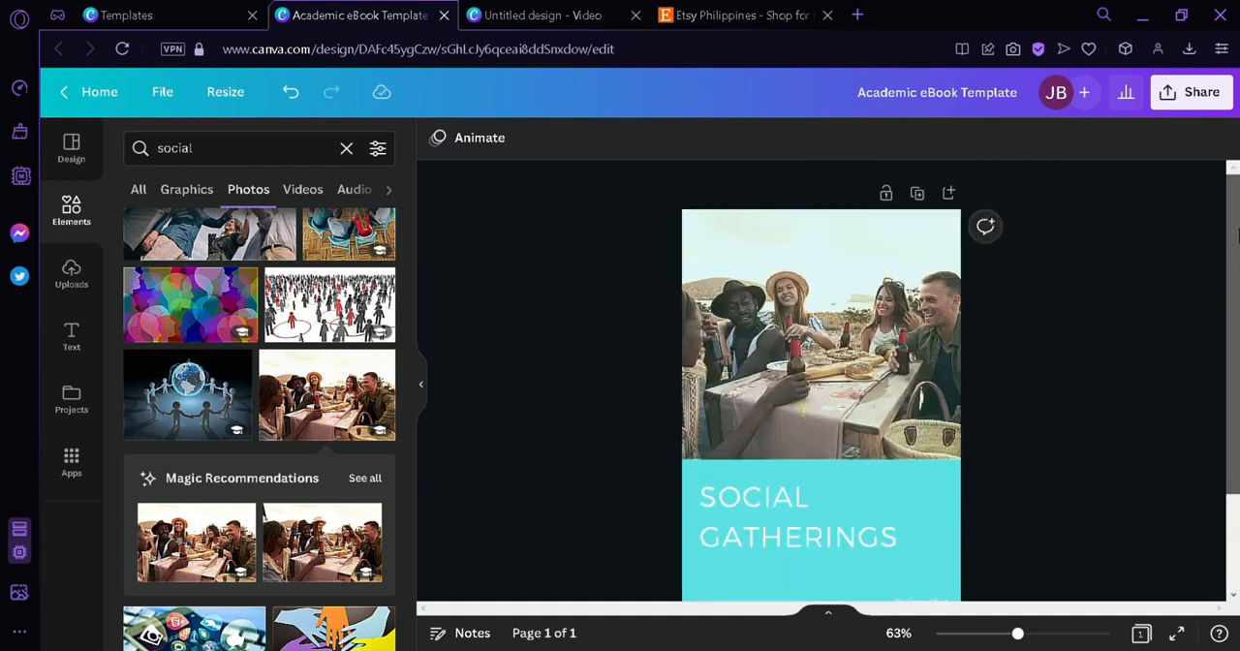
{"action": "left_click_drag", "start_coordinate": [1238, 230], "coordinate": [1237, 280]}
- Download the finished cover as a PNG at size 1, 512 × 800 px
{"action": "left_click", "coordinate": [1190, 92]}
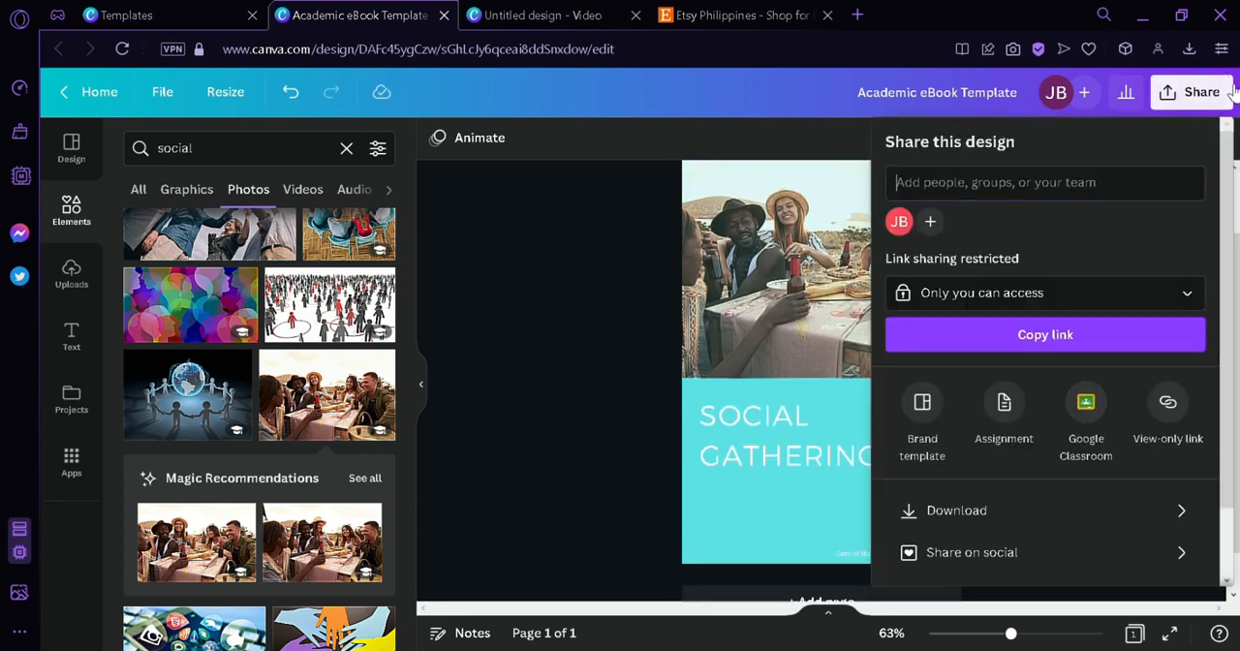
{"action": "left_click", "coordinate": [1190, 92]}
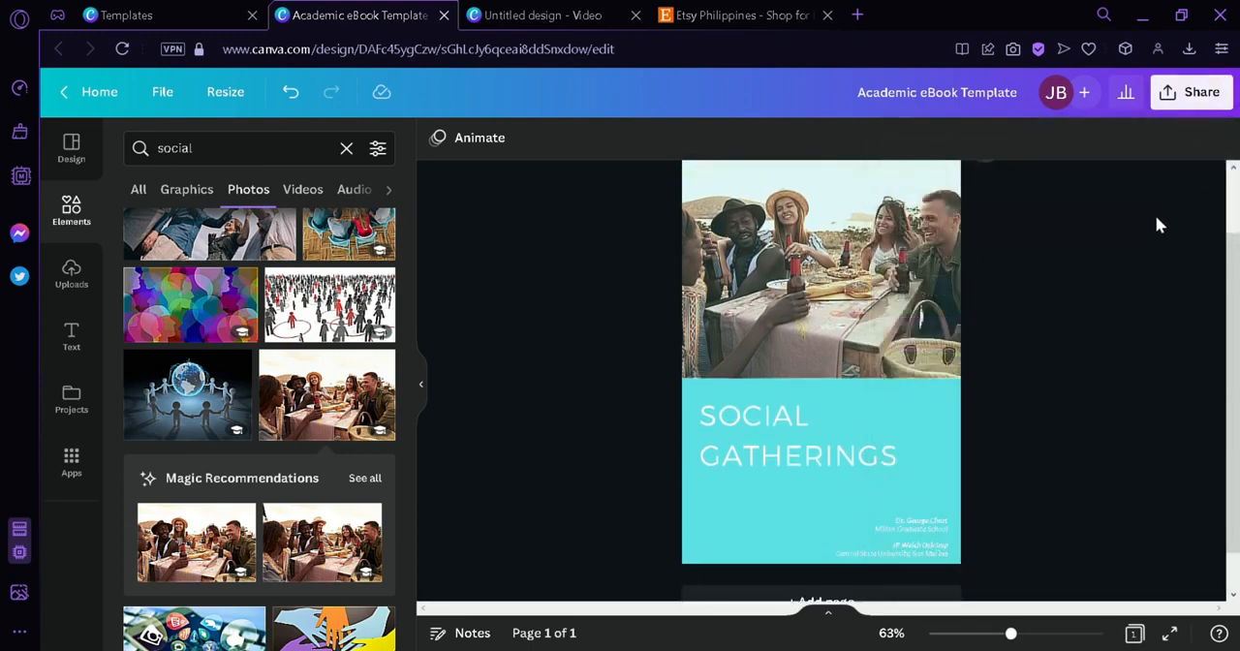
{"action": "left_click", "coordinate": [1212, 92]}
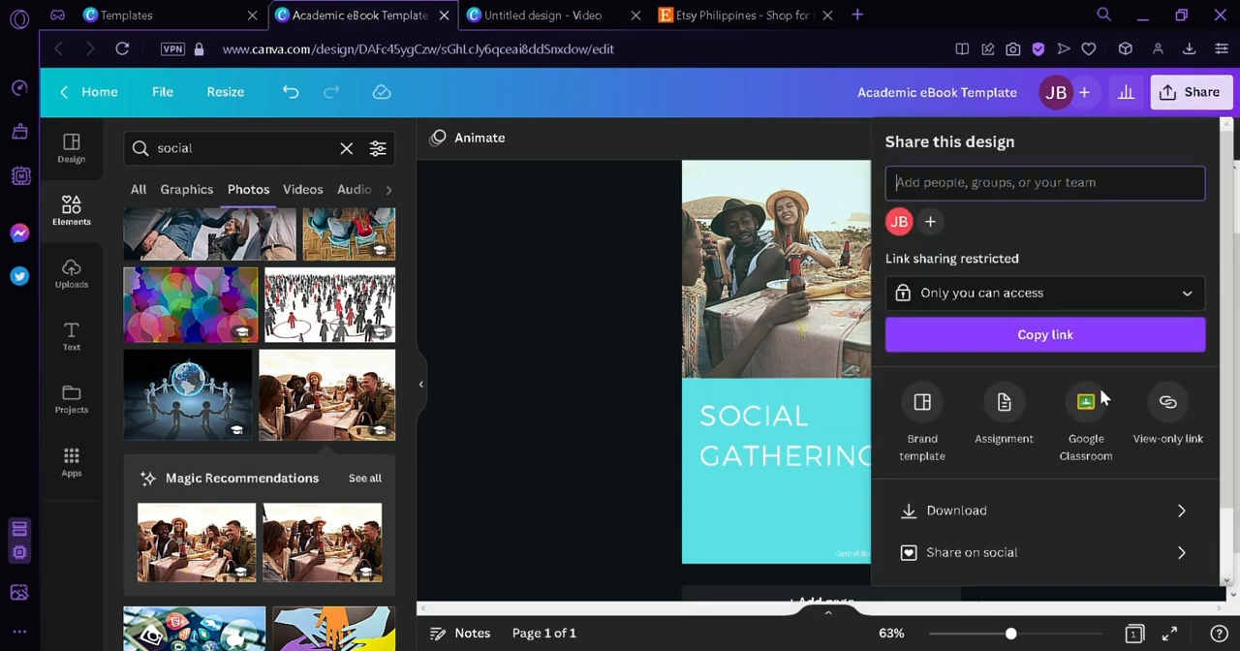
{"action": "left_click", "coordinate": [1038, 506]}
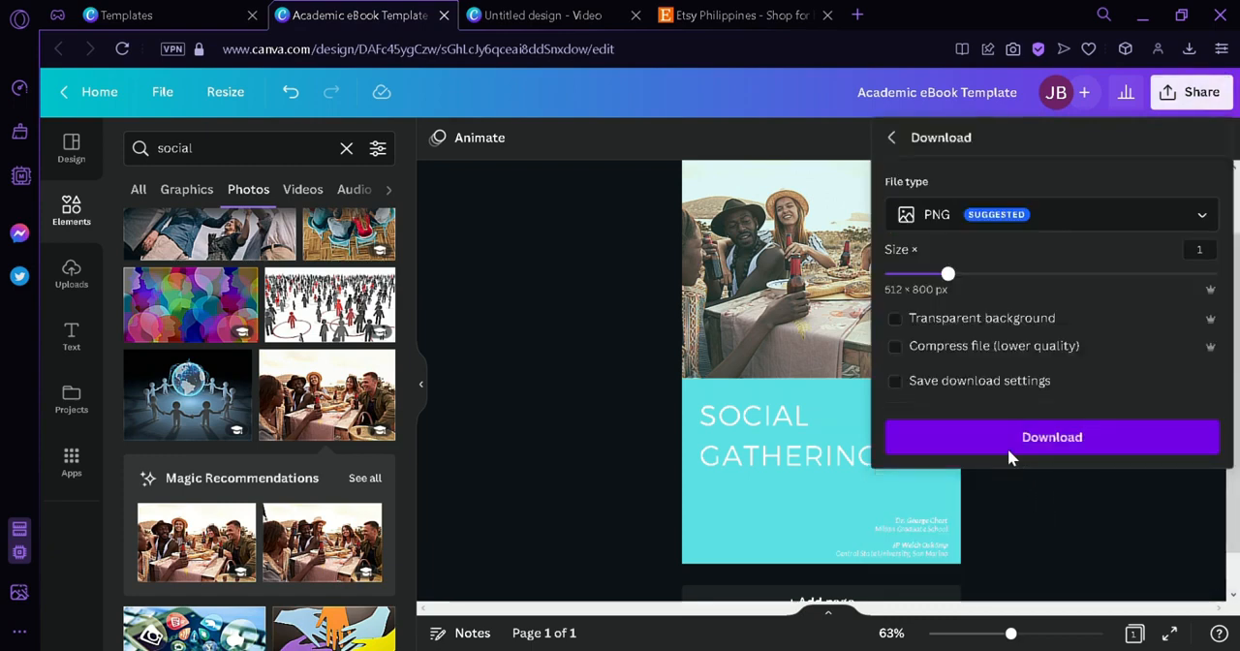
{"action": "left_click", "coordinate": [1008, 451]}
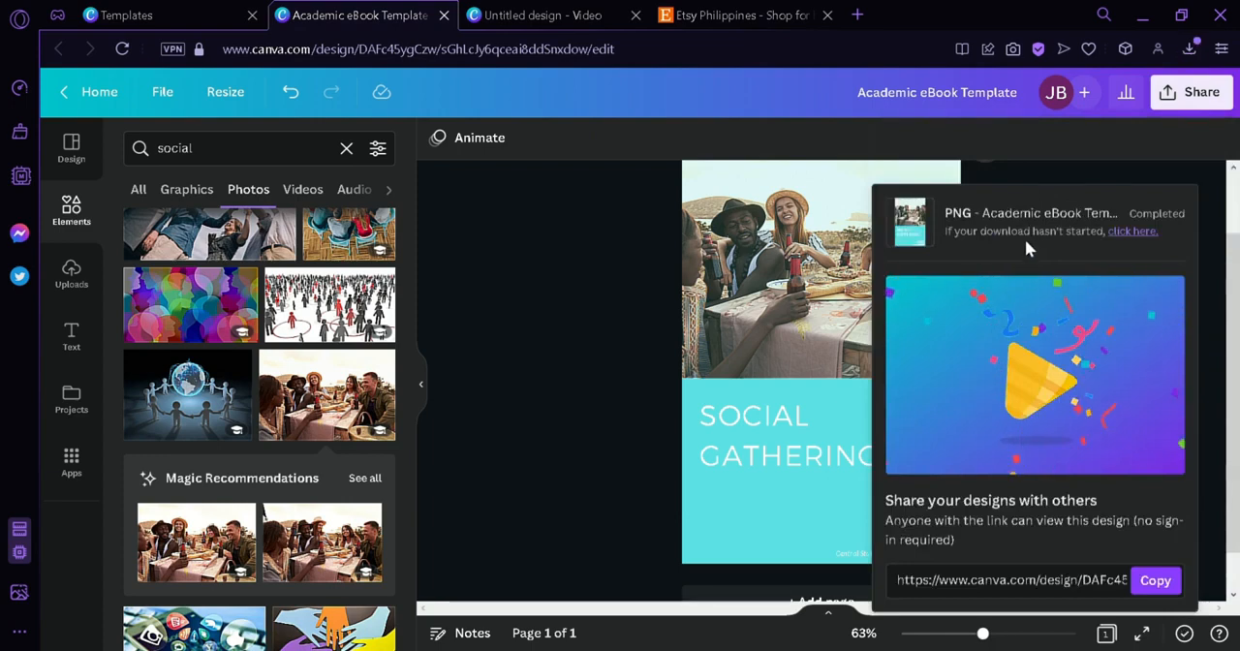
{"action": "left_click", "coordinate": [633, 357]}
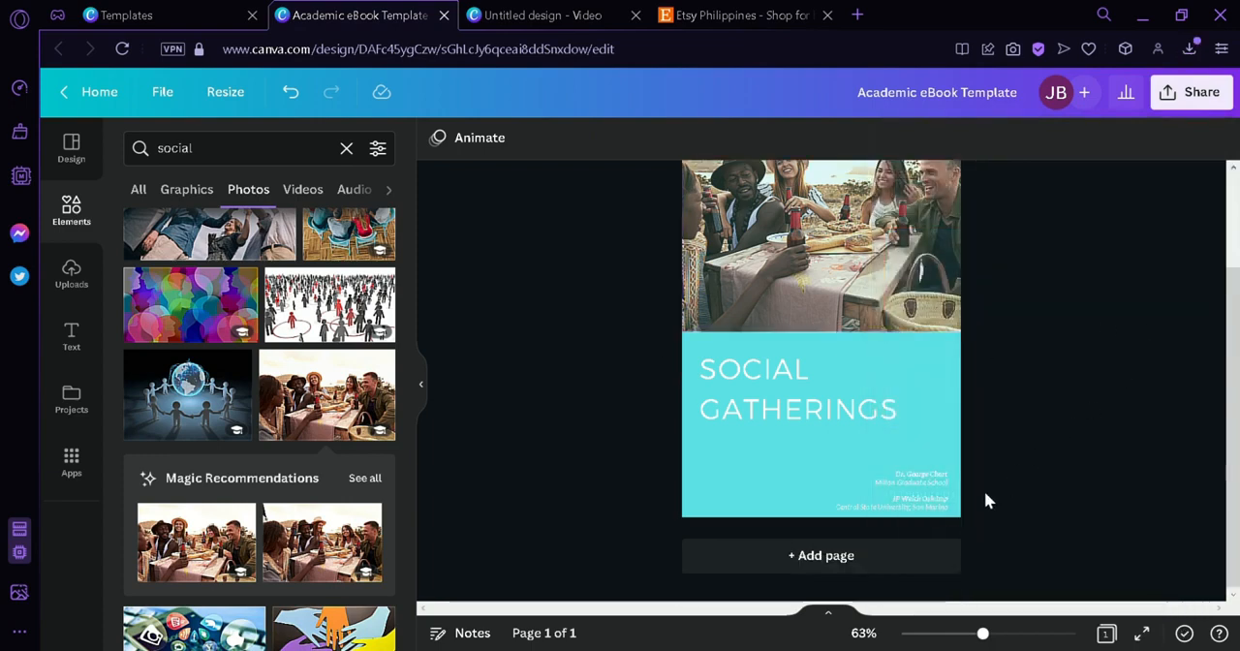
- Add a second page and place the downloaded Social Gatherings cover image on it
{"action": "left_click", "coordinate": [926, 560]}
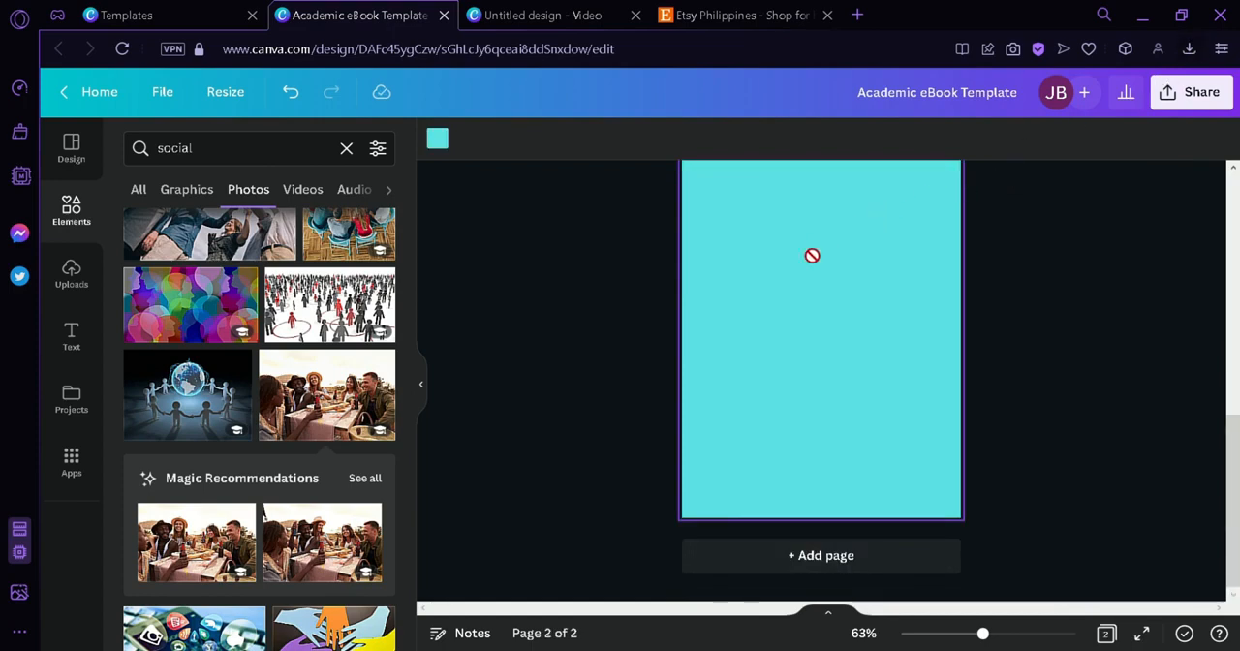
{"action": "left_click_drag", "start_coordinate": [812, 255], "coordinate": [800, 304]}
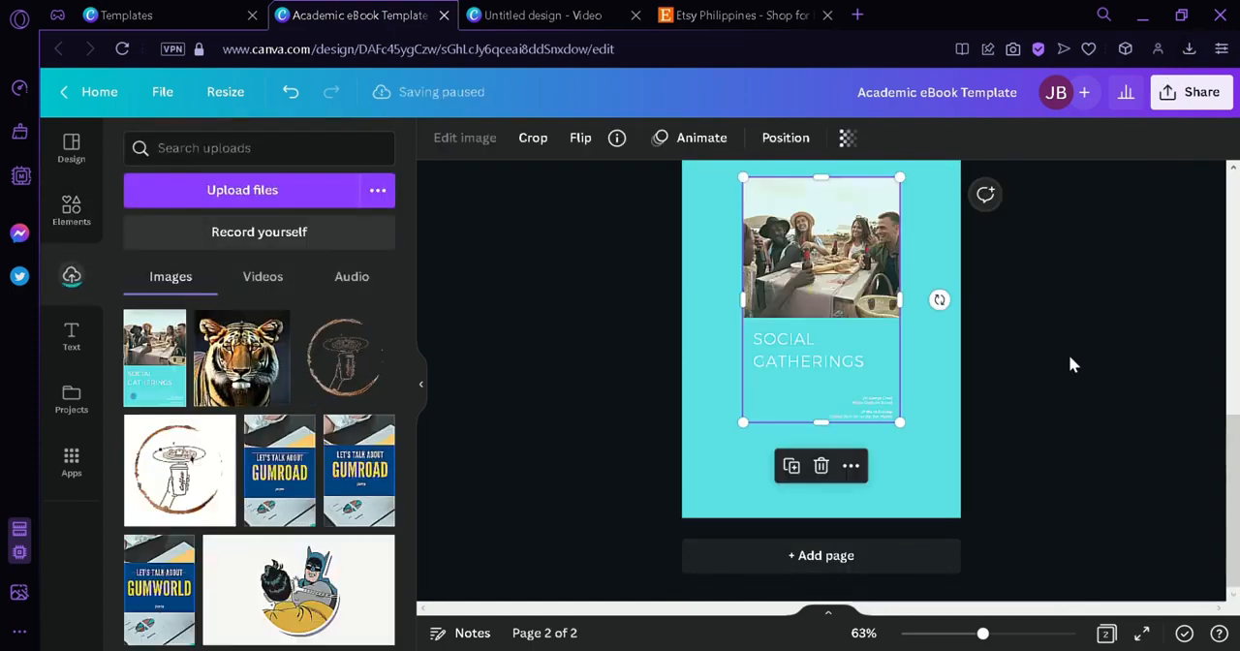
{"action": "scroll", "coordinate": [1070, 364], "scroll_direction": "up", "scroll_amount": 3}
{"action": "scroll", "coordinate": [944, 437], "scroll_direction": "down", "scroll_amount": 3}
- Change page 2's background to white from the document colors
{"action": "left_click", "coordinate": [901, 465]}
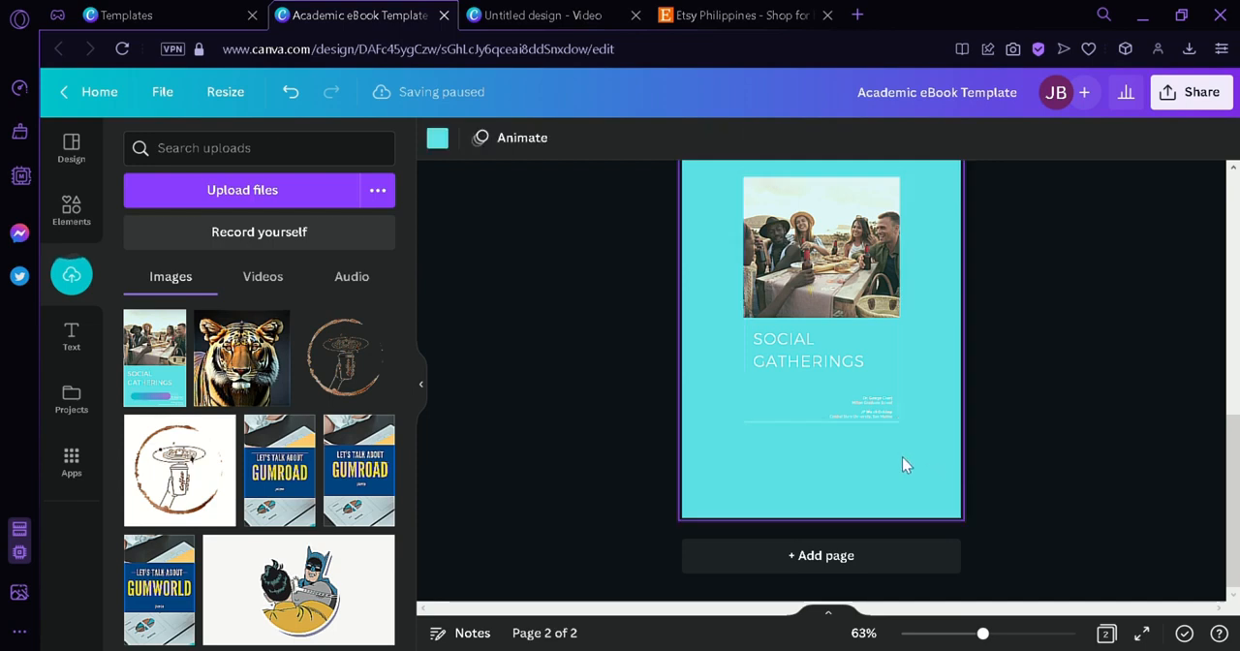
{"action": "left_click", "coordinate": [437, 140]}
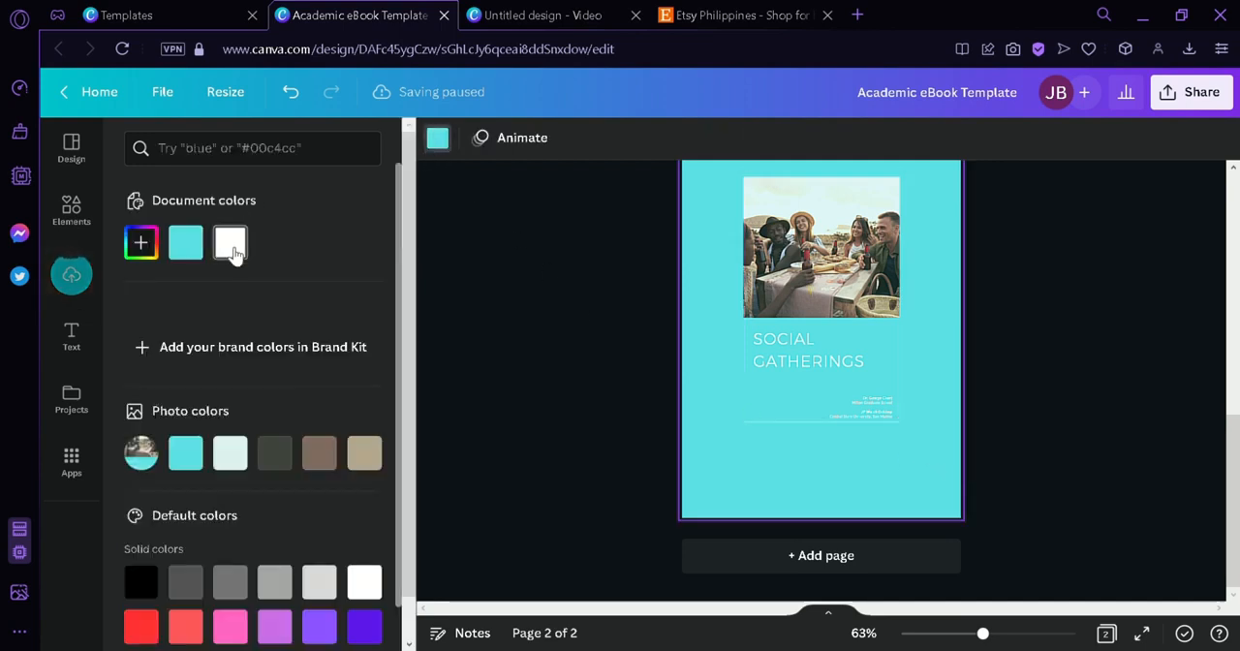
{"action": "left_click", "coordinate": [231, 243]}
{"action": "scroll", "coordinate": [1091, 361], "scroll_direction": "up", "scroll_amount": 3}
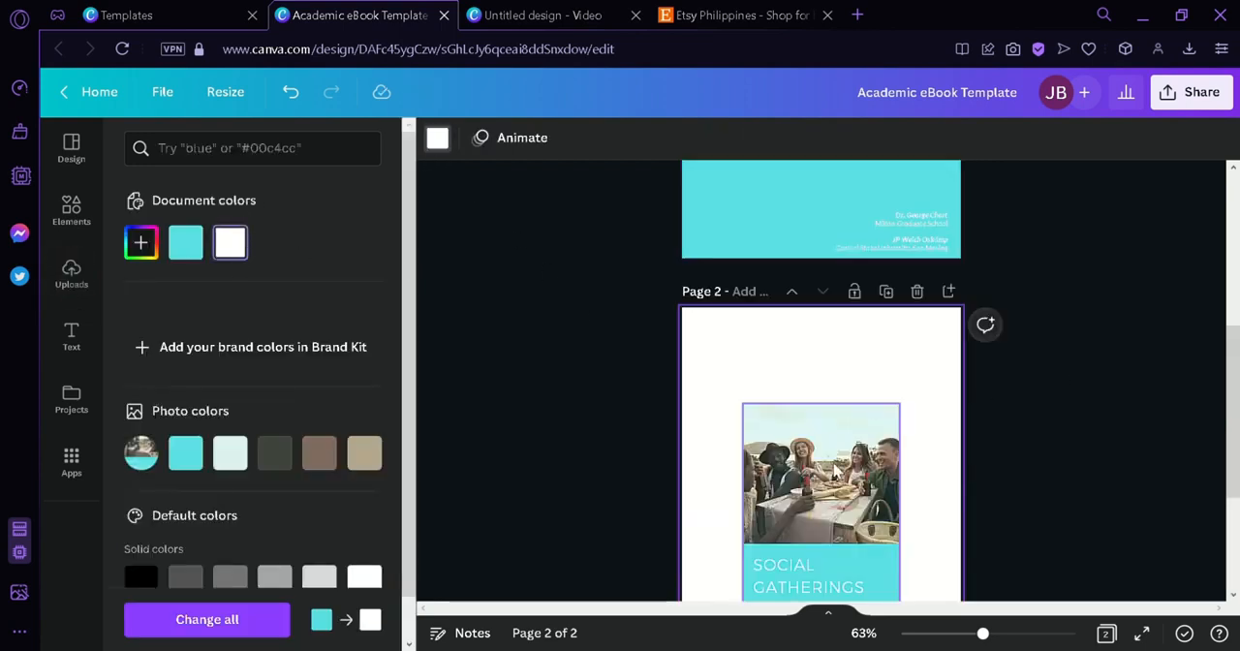
- Move the cover image toward page 2's upper left and enlarge it to fill most of the page
{"action": "left_click", "coordinate": [834, 466]}
{"action": "scroll", "coordinate": [1065, 401], "scroll_direction": "down", "scroll_amount": 3}
{"action": "left_click_drag", "start_coordinate": [867, 367], "coordinate": [838, 341]}
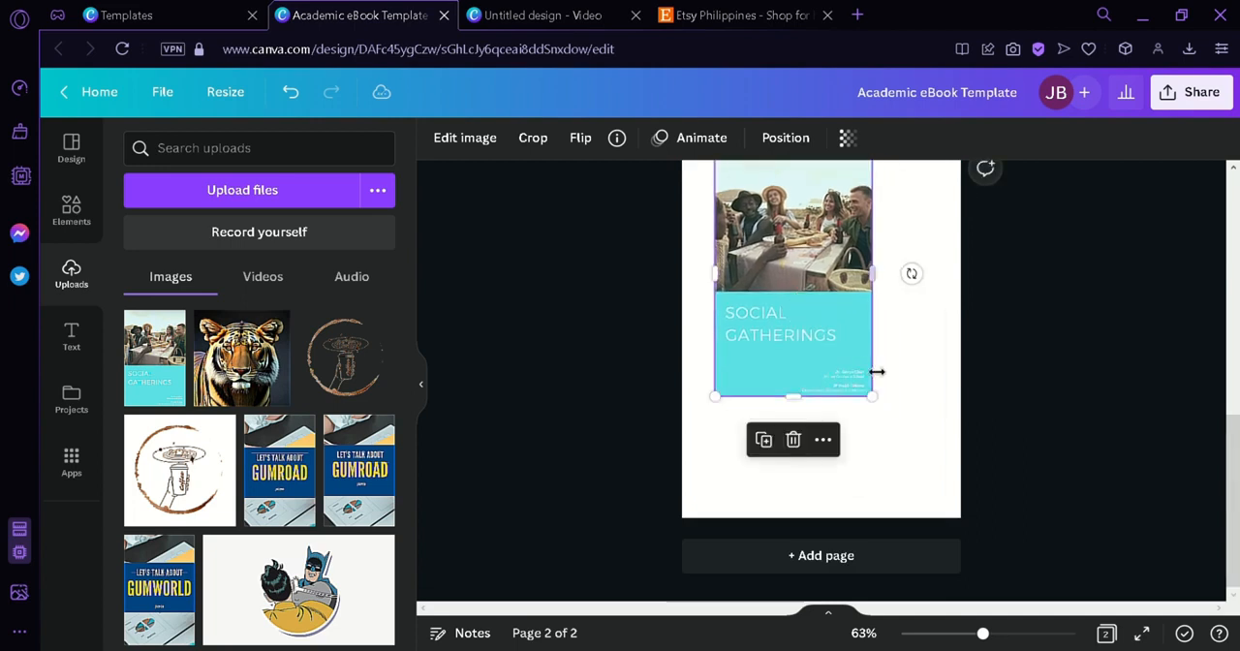
{"action": "left_click_drag", "start_coordinate": [928, 457], "coordinate": [930, 455]}
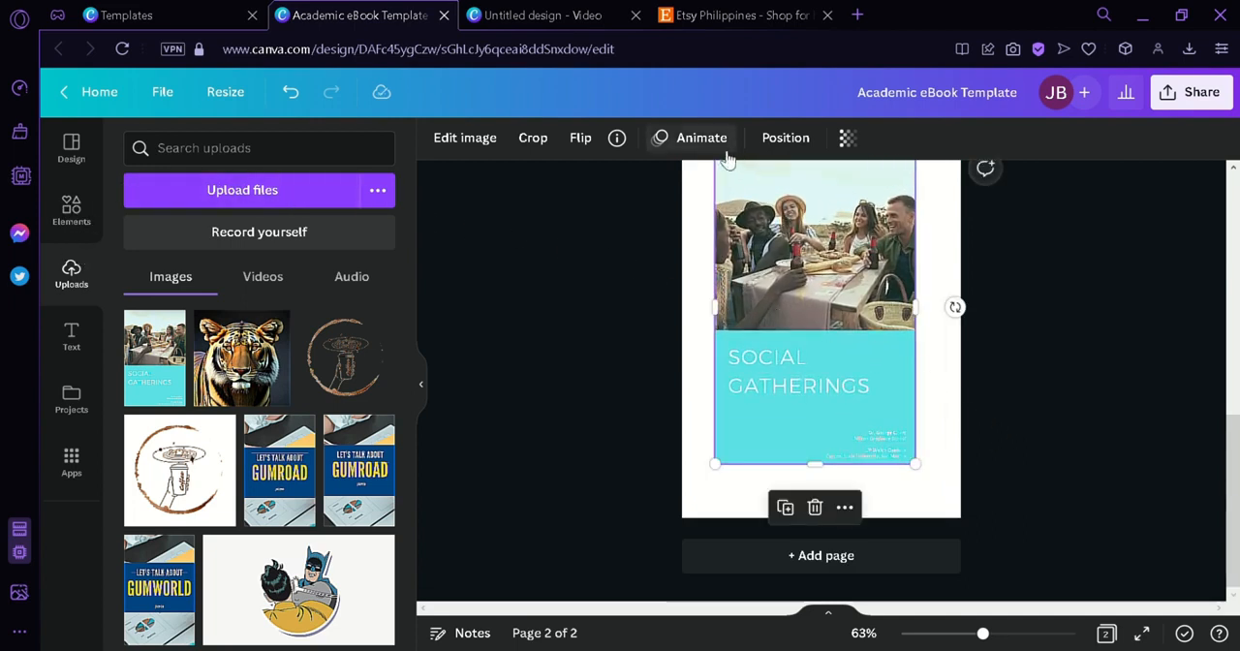
- Apply the Book 6 Smartmockup to the cover image on page 2 and enlarge the resulting mockup
{"action": "left_click", "coordinate": [466, 145]}
{"action": "left_click_drag", "start_coordinate": [408, 245], "coordinate": [414, 365]}
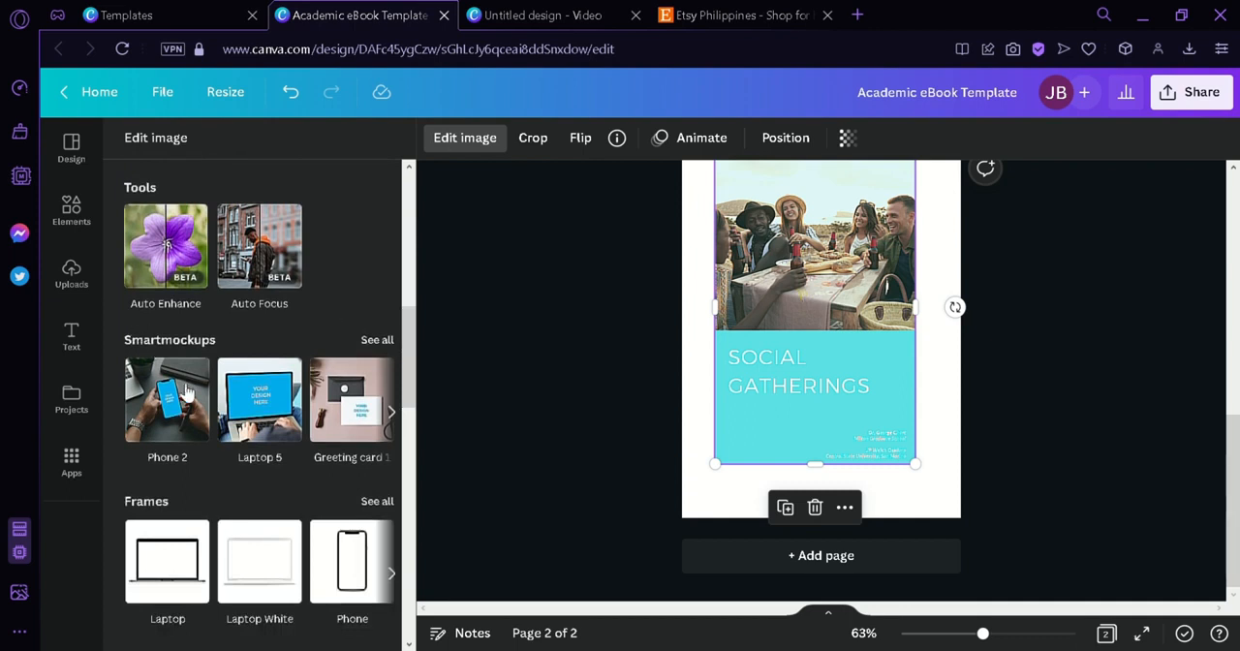
{"action": "left_click", "coordinate": [378, 340]}
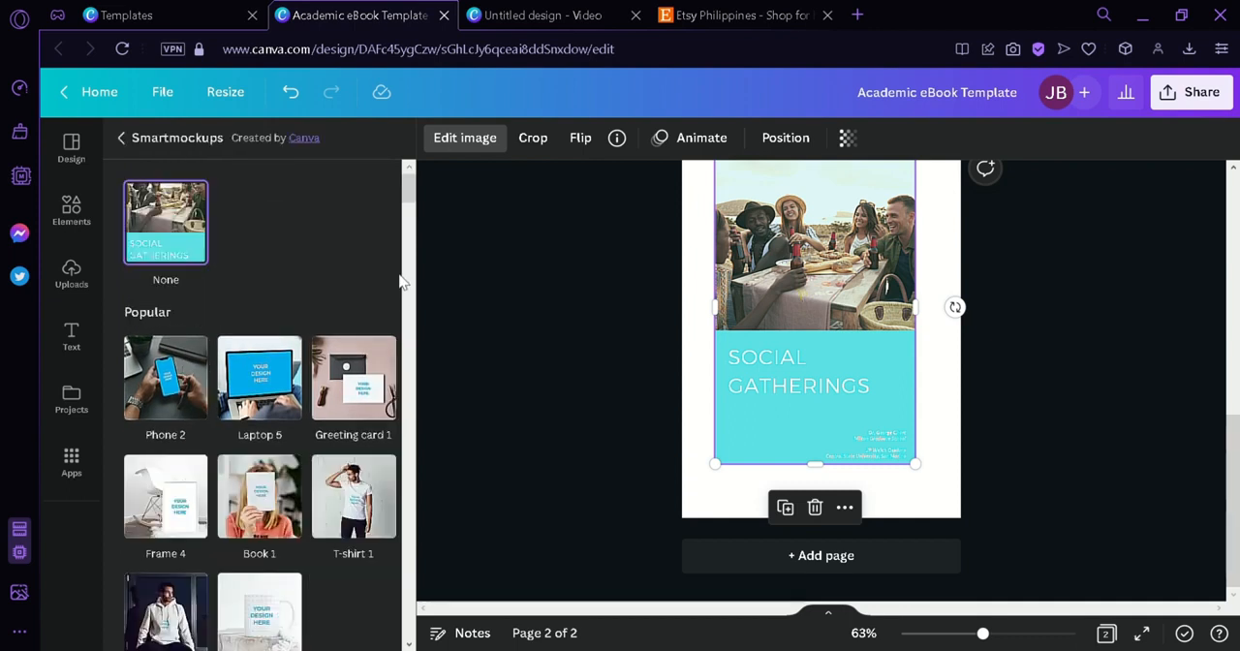
{"action": "left_click_drag", "start_coordinate": [410, 199], "coordinate": [452, 486]}
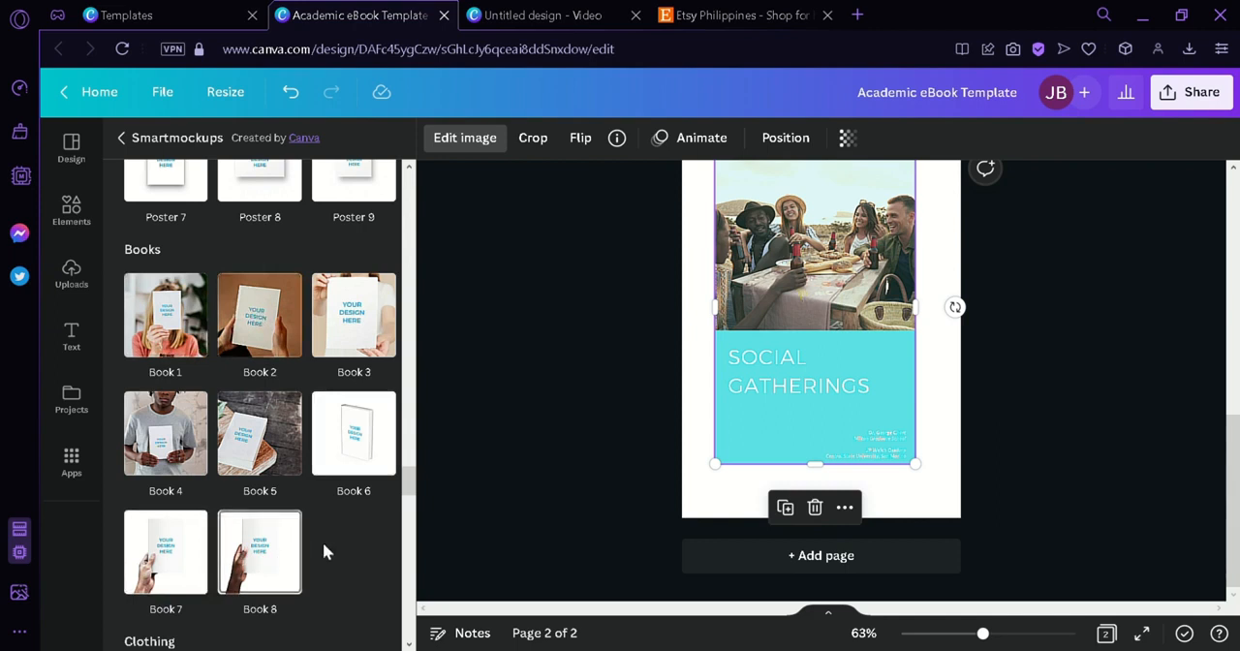
{"action": "left_click", "coordinate": [345, 483]}
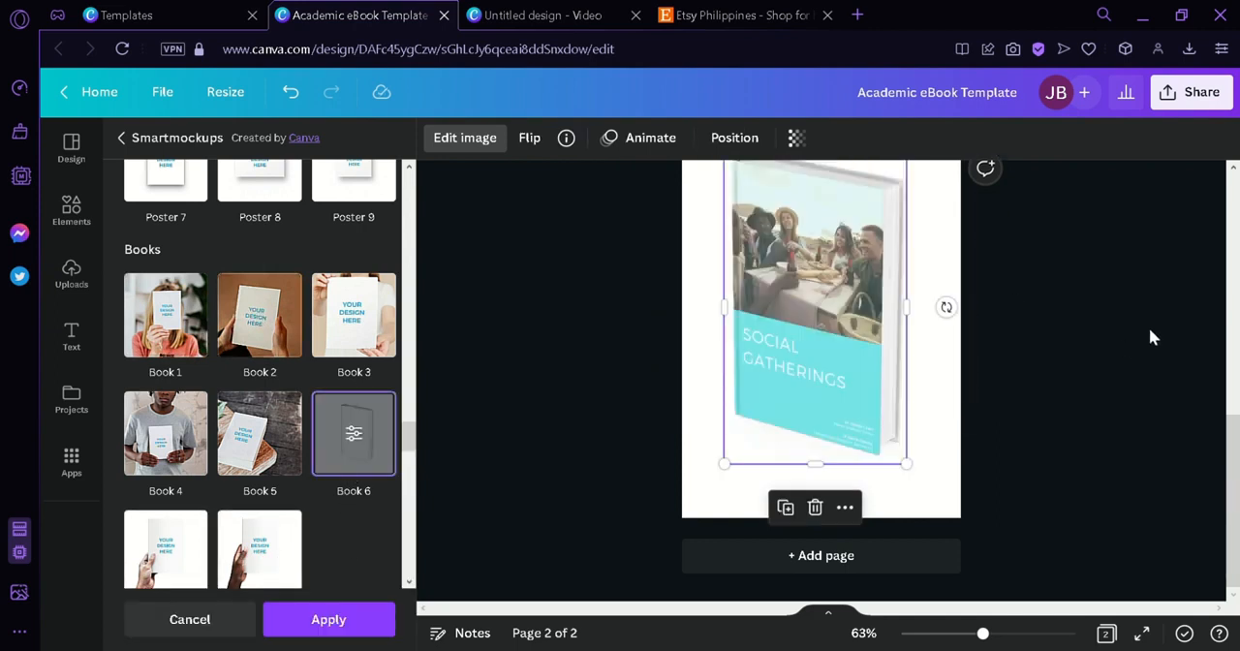
{"action": "left_click_drag", "start_coordinate": [1228, 442], "coordinate": [1237, 464]}
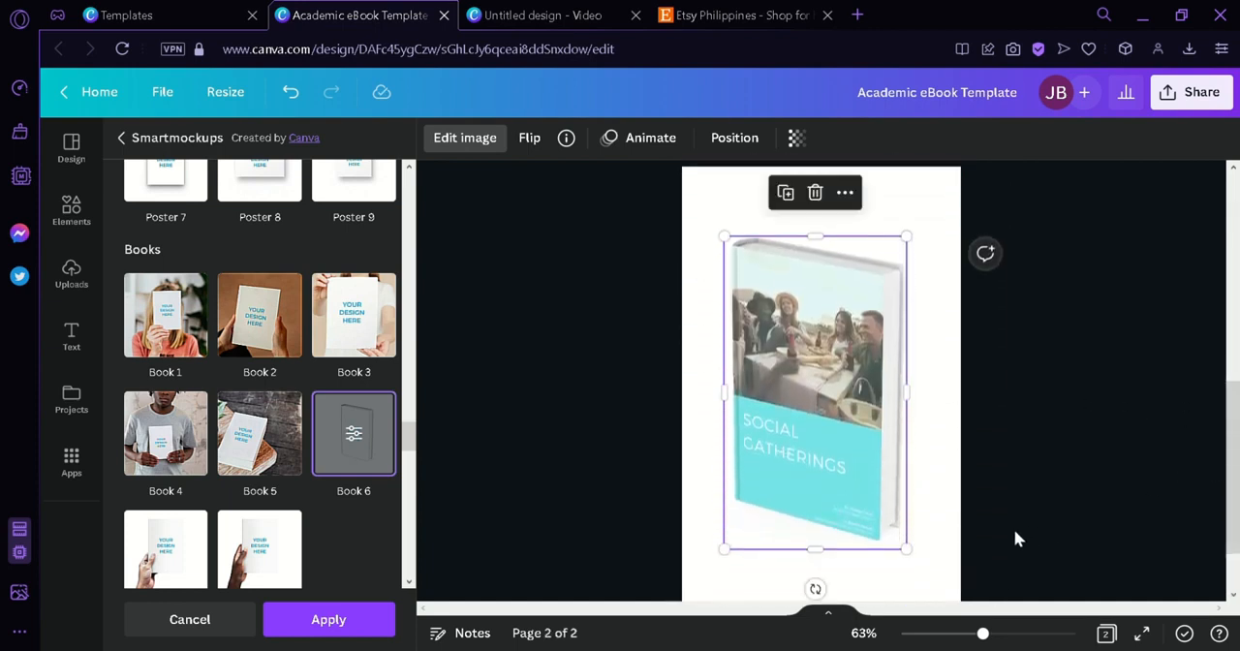
{"action": "left_click", "coordinate": [992, 328]}
{"action": "scroll", "coordinate": [992, 327], "scroll_direction": "up", "scroll_amount": 3}
{"action": "scroll", "coordinate": [992, 328], "scroll_direction": "down", "scroll_amount": 3}
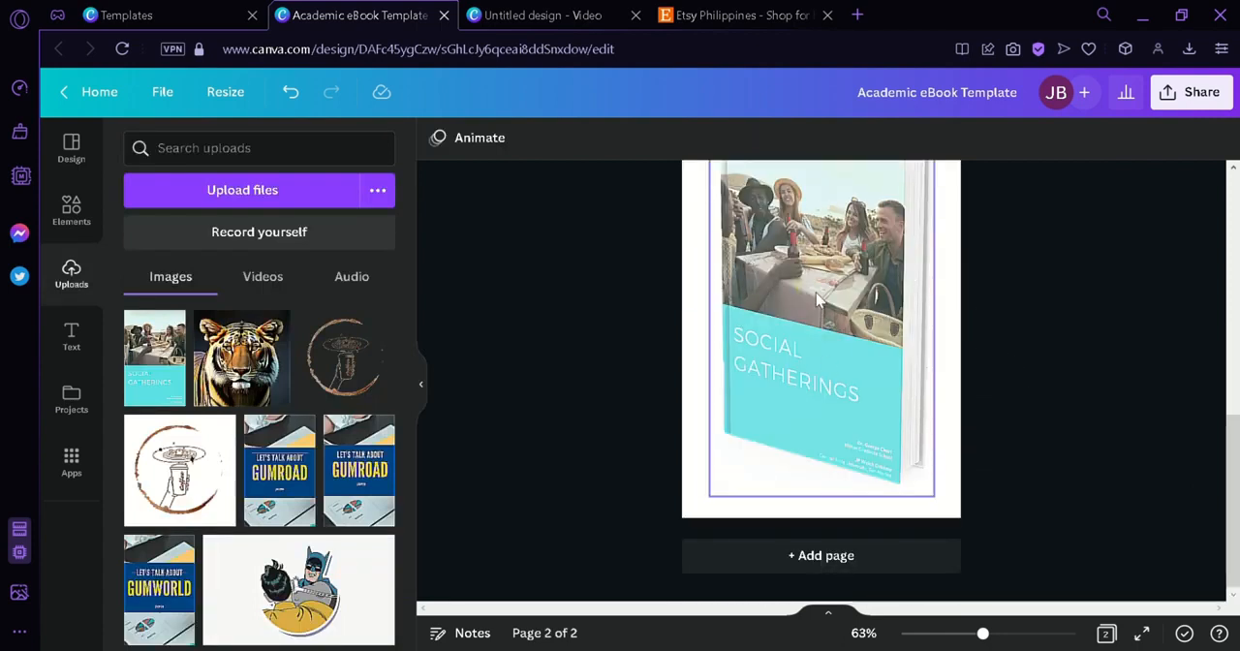
- Copy the Social Gatherings cover image into the untitled video design and place it on the left part of the page
{"action": "left_click", "coordinate": [543, 13]}
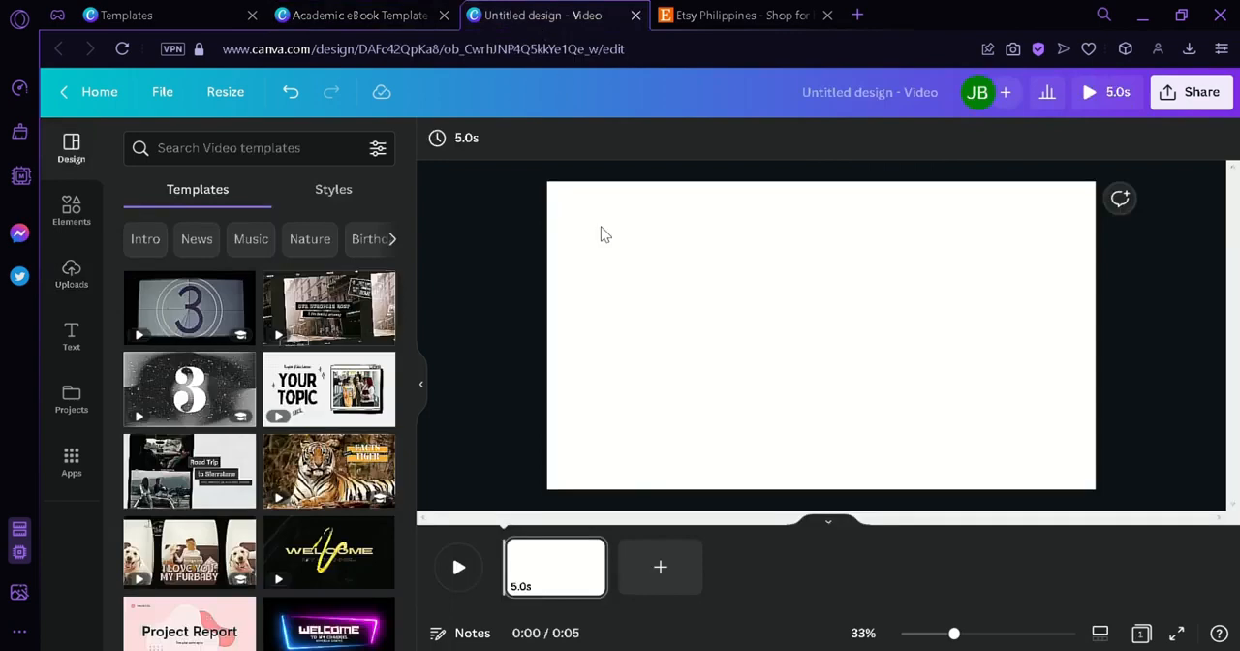
{"action": "left_click", "coordinate": [358, 14]}
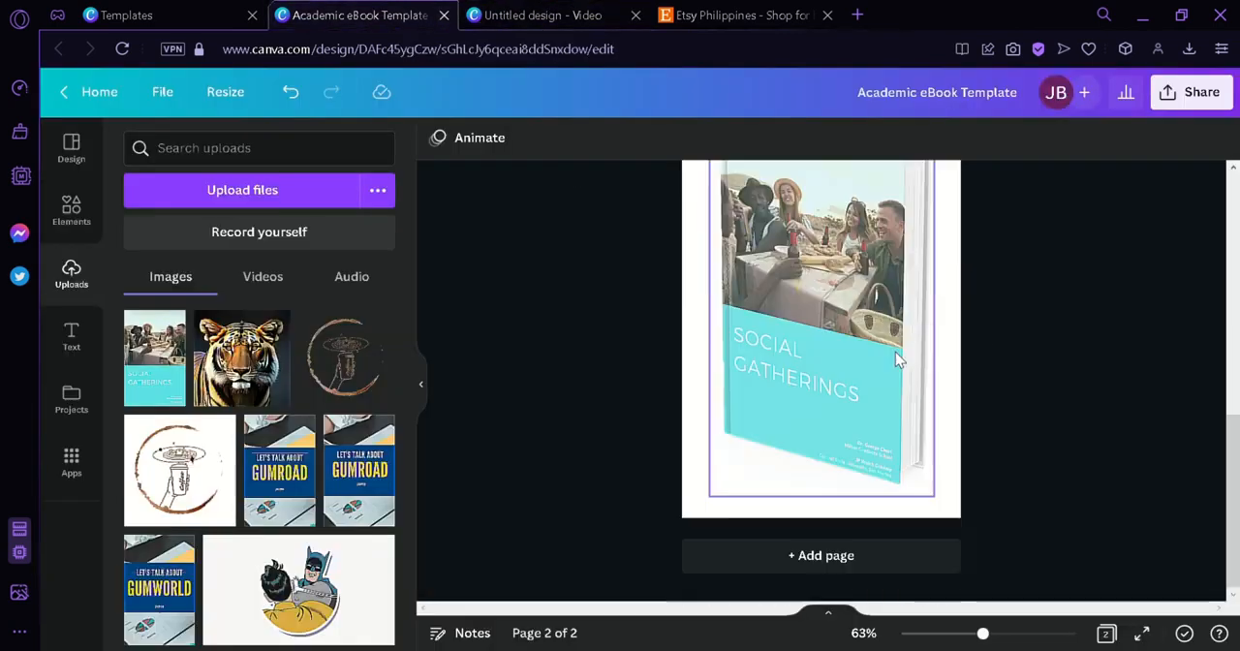
{"action": "scroll", "coordinate": [899, 361], "scroll_direction": "up", "scroll_amount": 5}
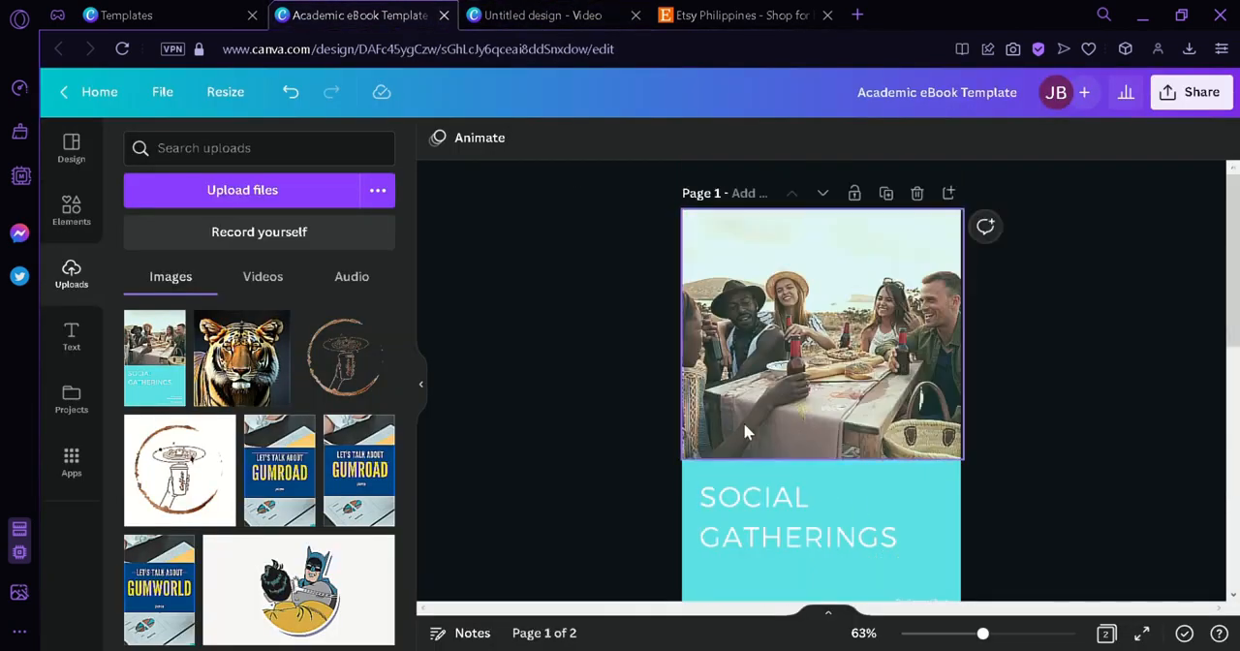
{"action": "scroll", "coordinate": [746, 431], "scroll_direction": "down", "scroll_amount": 3}
{"action": "left_click", "coordinate": [528, 11]}
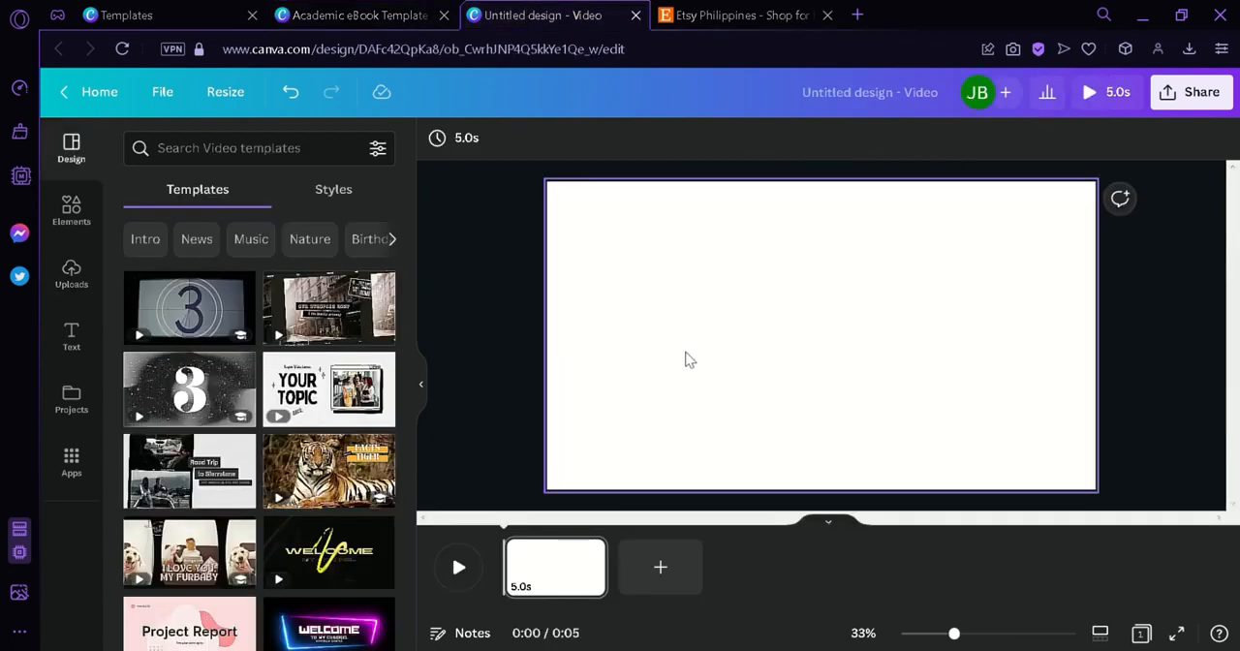
{"action": "key", "text": "ctrl+v"}
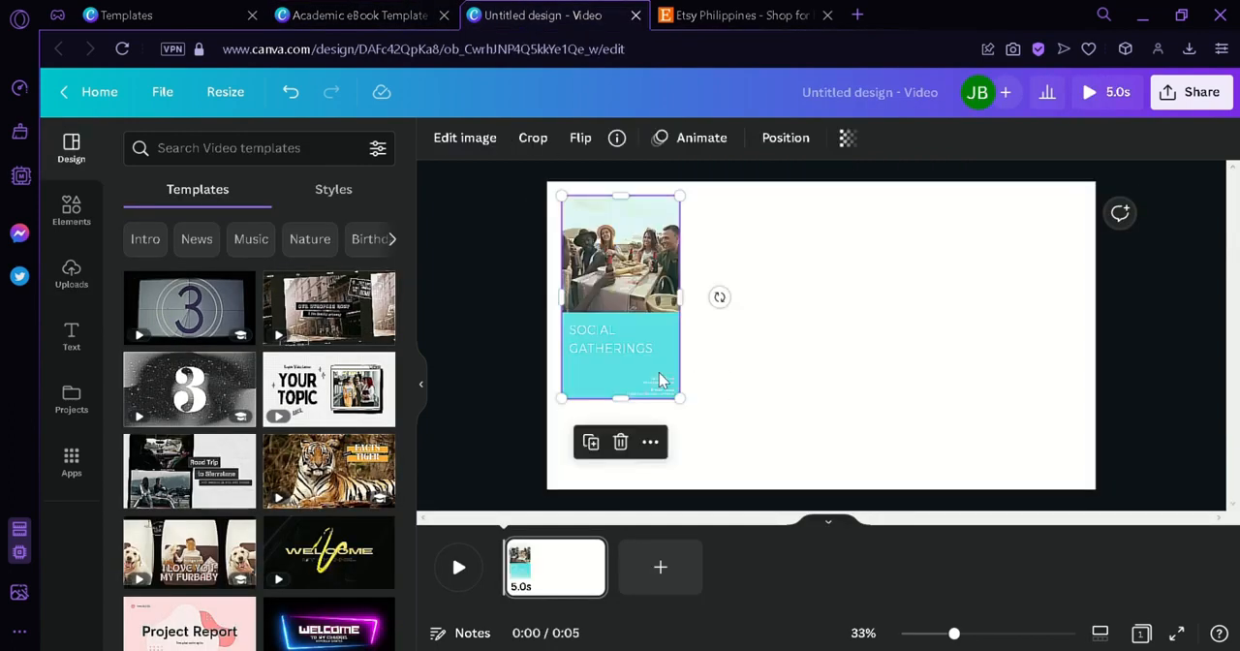
{"action": "left_click_drag", "start_coordinate": [671, 351], "coordinate": [671, 361]}
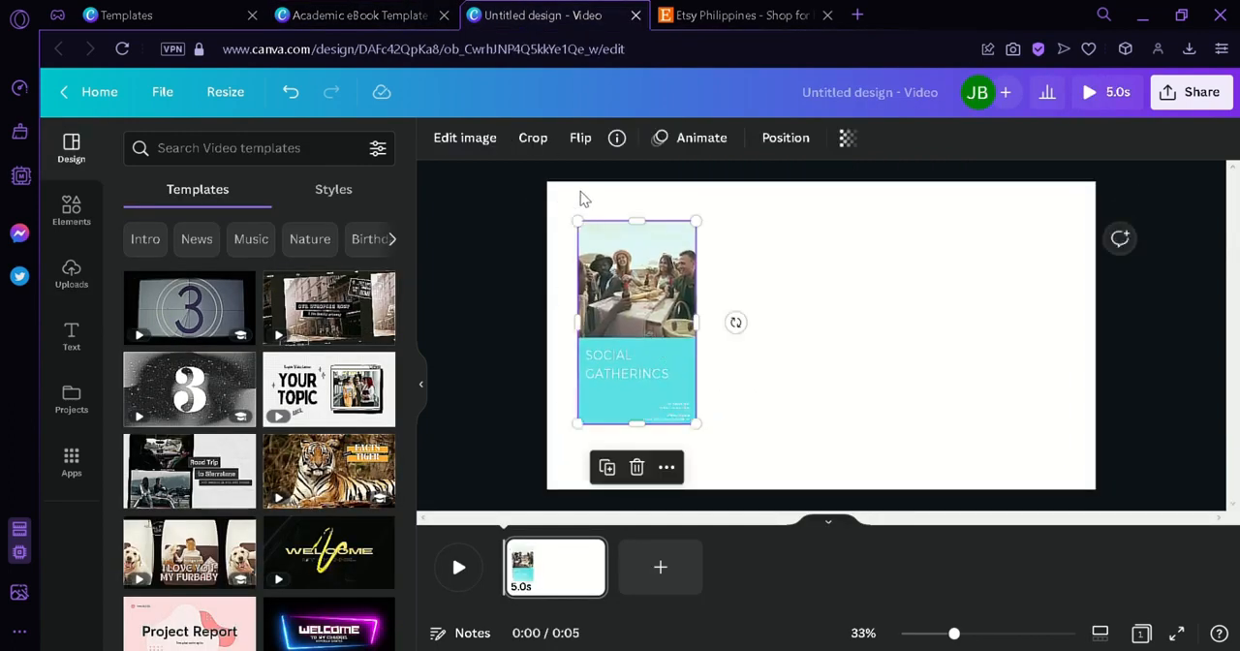
{"action": "left_click_drag", "start_coordinate": [648, 291], "coordinate": [654, 303]}
- Apply the Book 6 Smartmockup to the cover image in the video design
{"action": "left_click", "coordinate": [465, 137]}
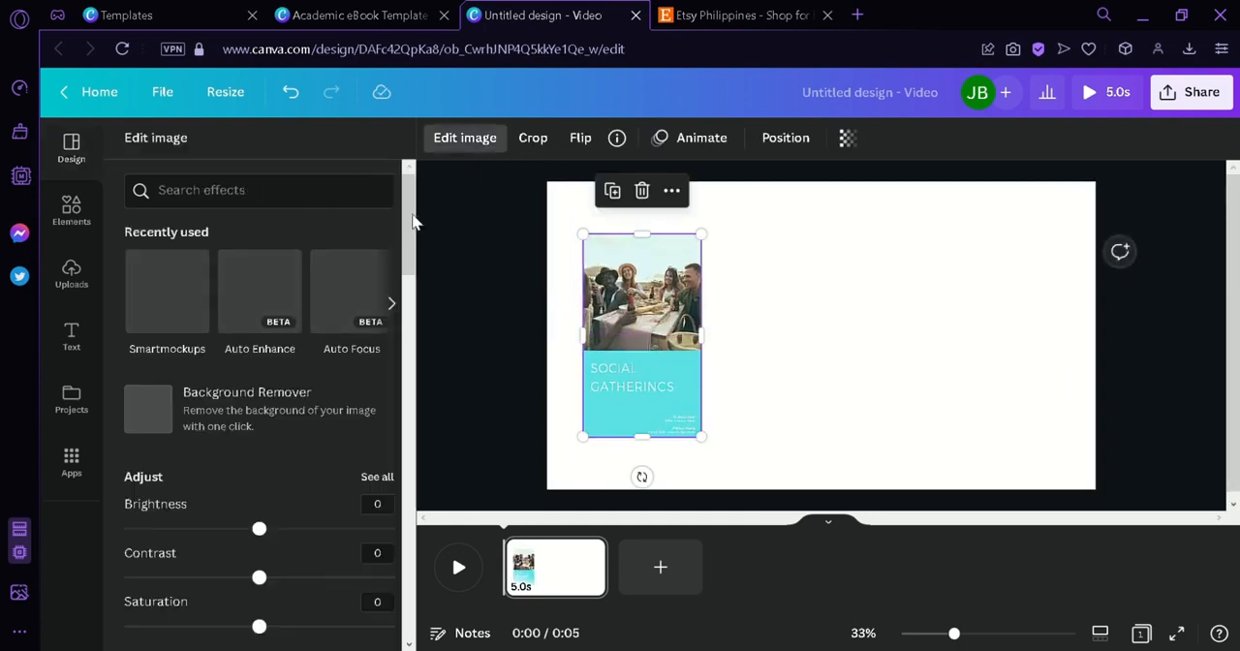
{"action": "left_click_drag", "start_coordinate": [413, 240], "coordinate": [418, 399]}
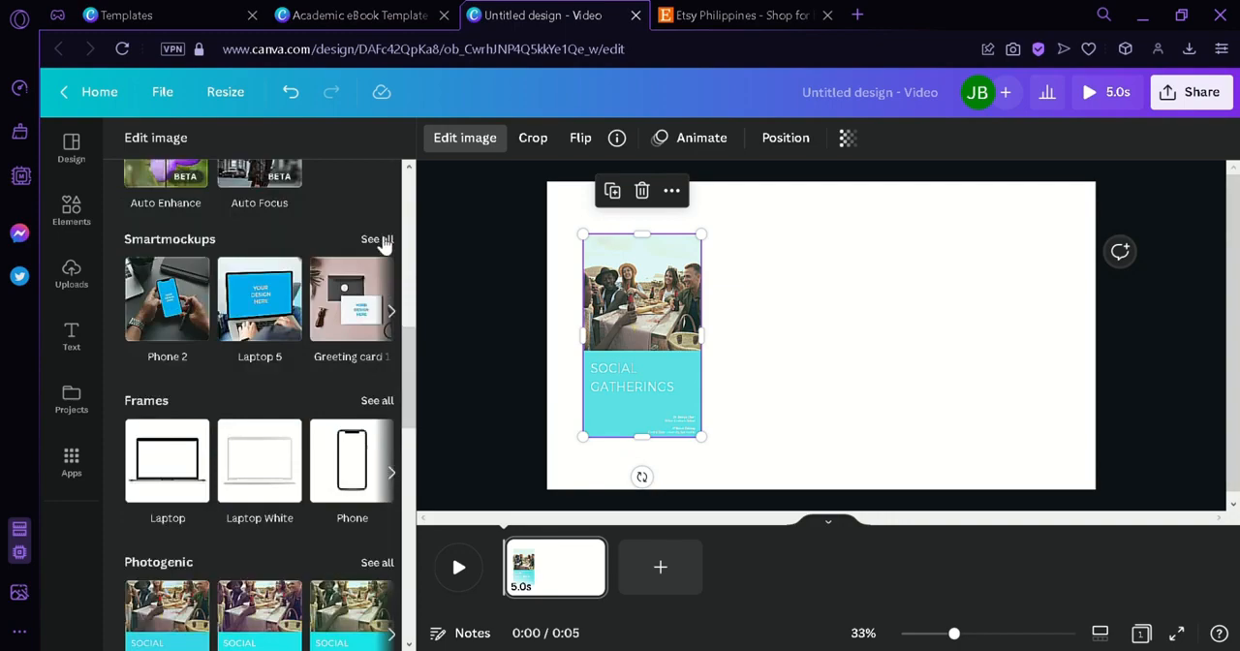
{"action": "left_click", "coordinate": [377, 240]}
{"action": "left_click_drag", "start_coordinate": [412, 184], "coordinate": [397, 502]}
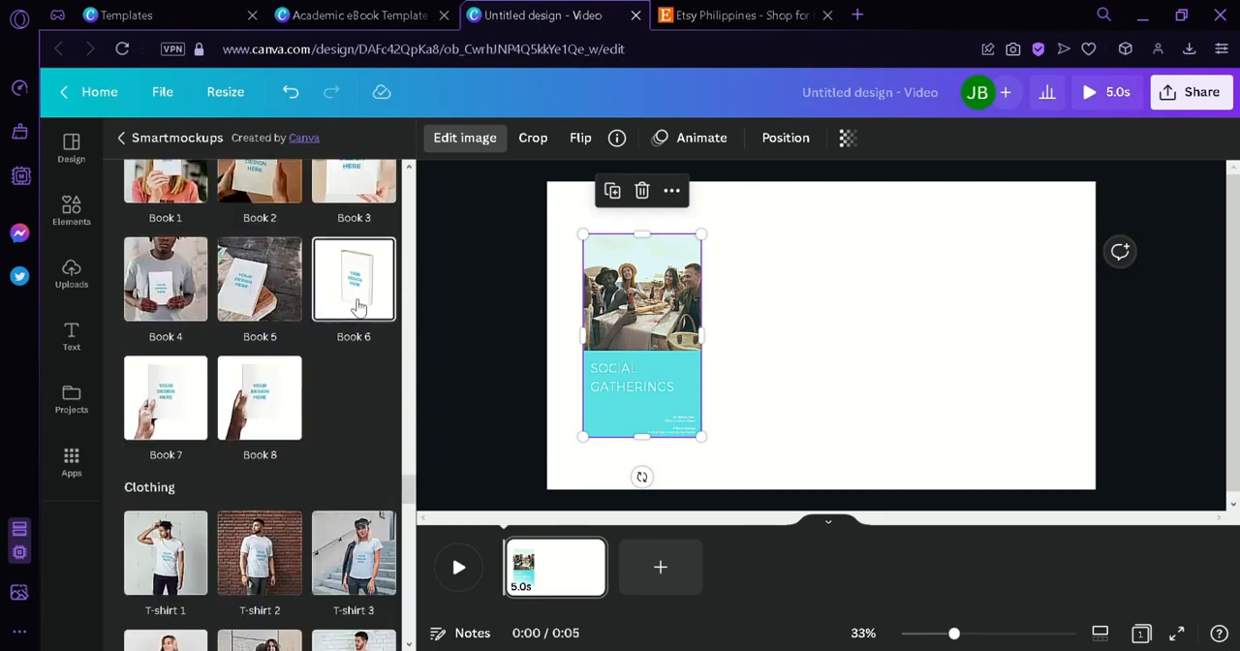
{"action": "left_click", "coordinate": [358, 306]}
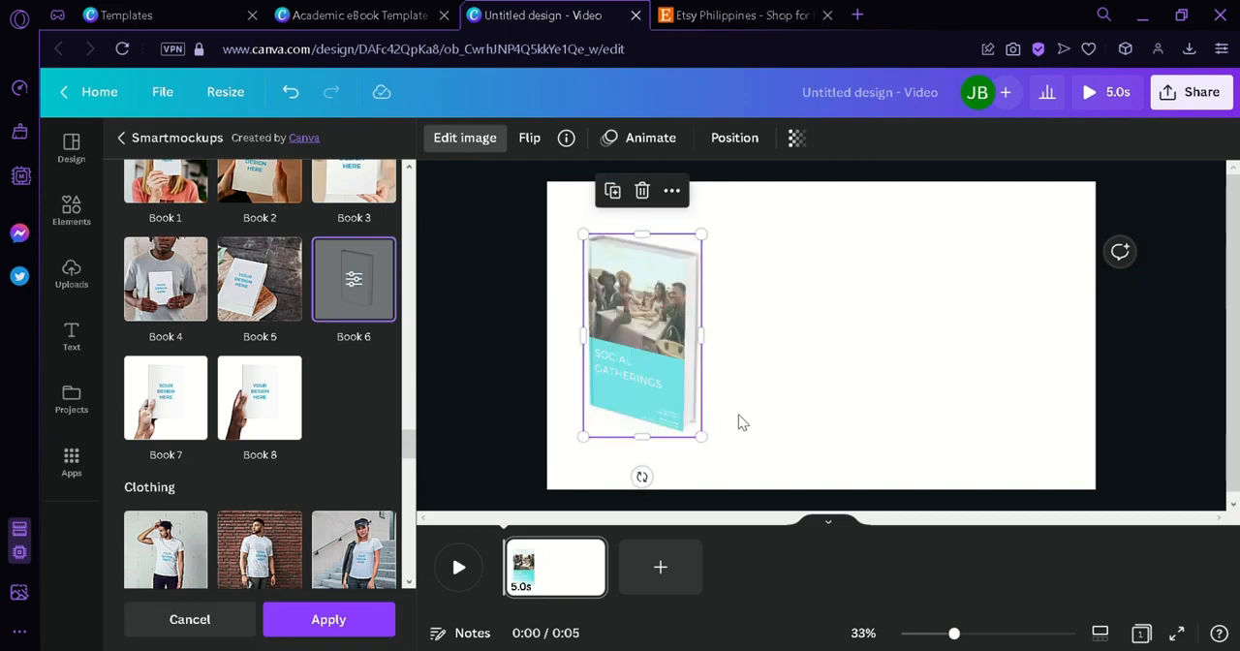
- Enlarge the book mockup to nearly the full page height and position it left of the page's center
{"action": "left_click_drag", "start_coordinate": [709, 452], "coordinate": [813, 555]}
{"action": "left_click_drag", "start_coordinate": [698, 403], "coordinate": [706, 350]}
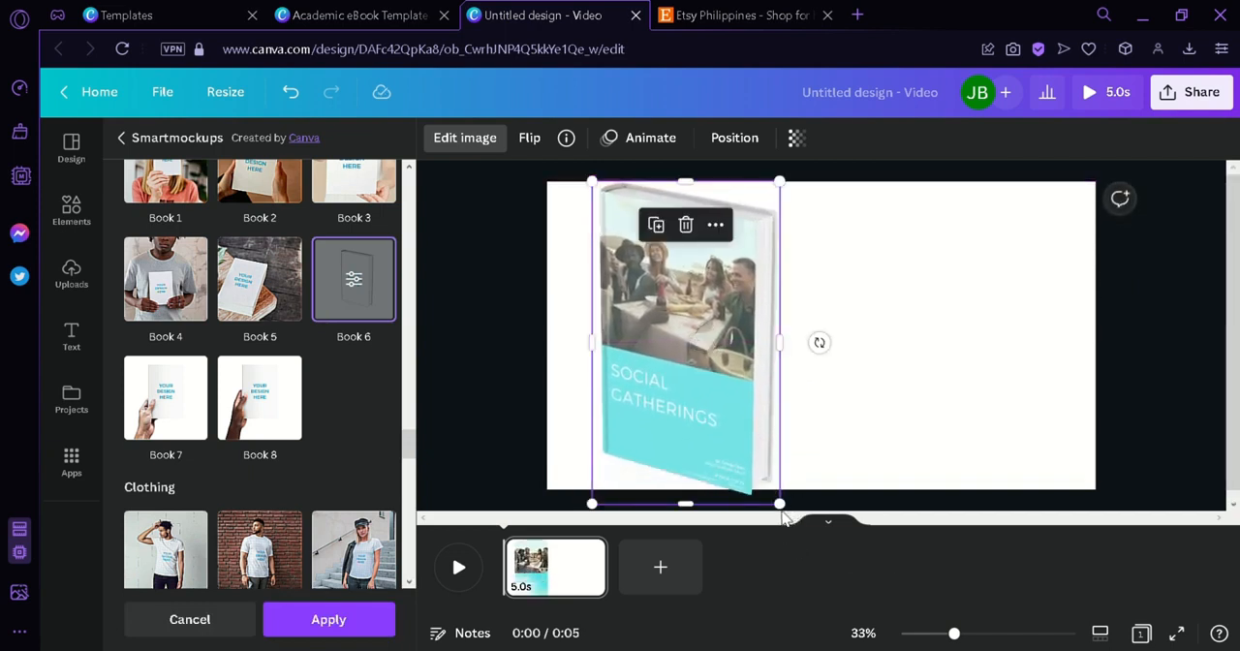
{"action": "left_click_drag", "start_coordinate": [781, 504], "coordinate": [769, 495]}
{"action": "left_click_drag", "start_coordinate": [714, 390], "coordinate": [723, 401]}
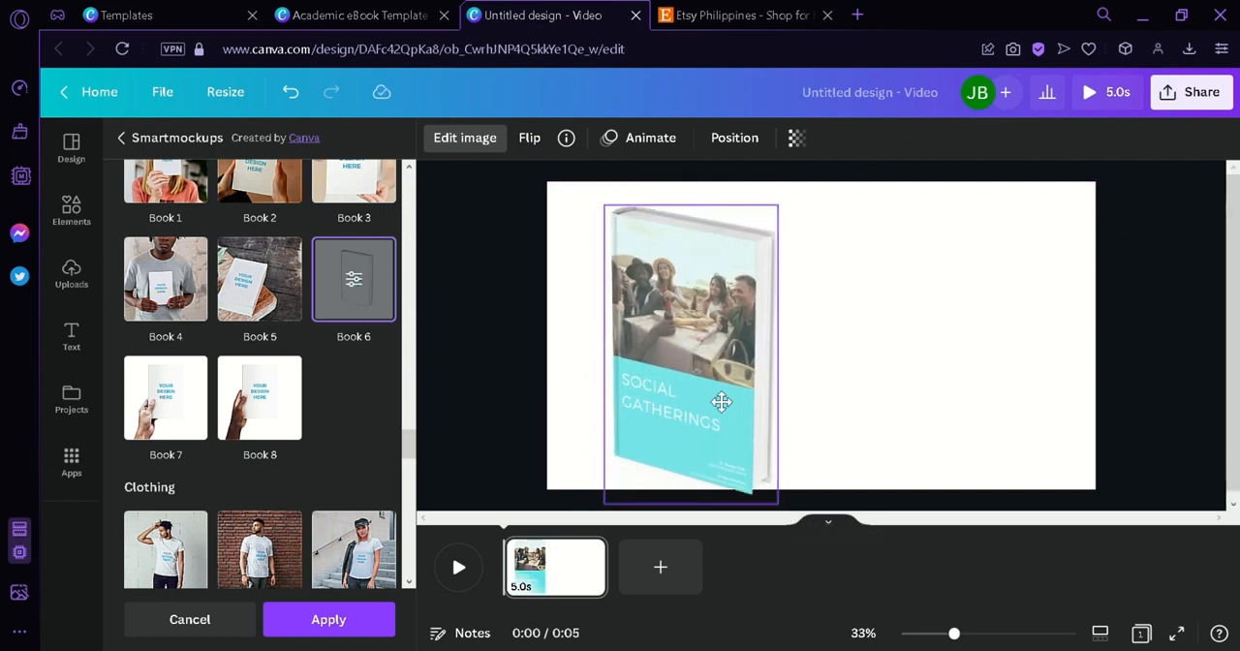
- Apply the Pop photo animation to the book mockup on enter
{"action": "left_click", "coordinate": [650, 139]}
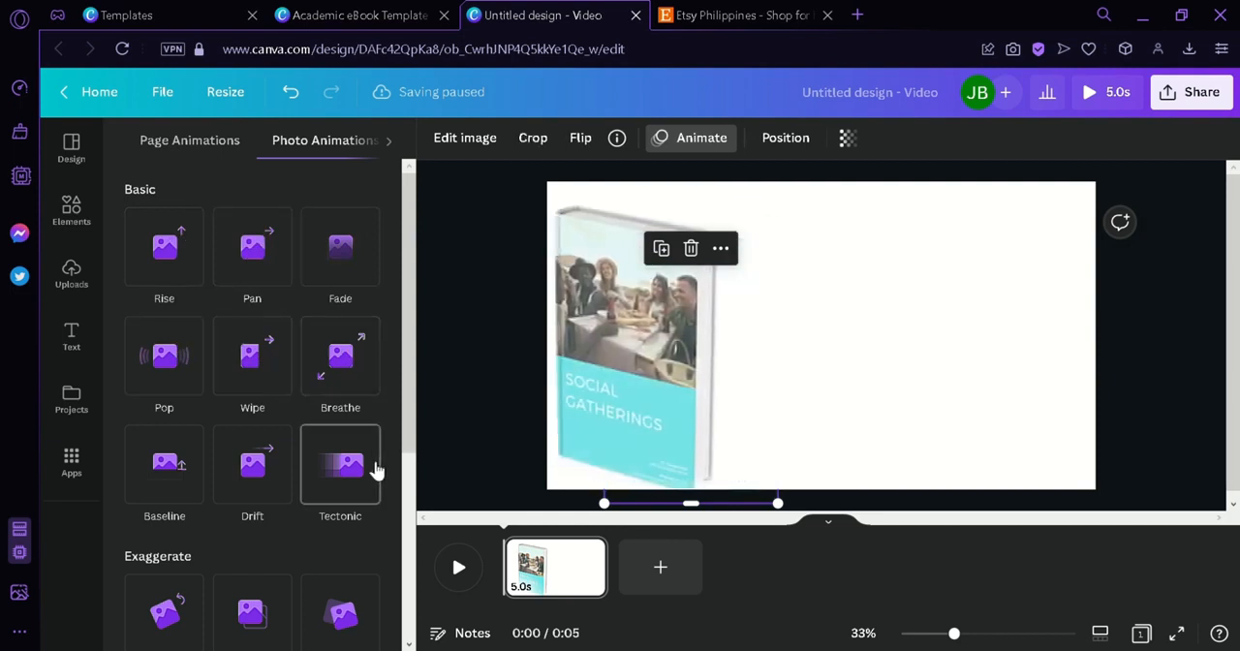
{"action": "scroll", "coordinate": [281, 499], "scroll_direction": "down", "scroll_amount": 3}
{"action": "scroll", "coordinate": [281, 388], "scroll_direction": "up", "scroll_amount": 3}
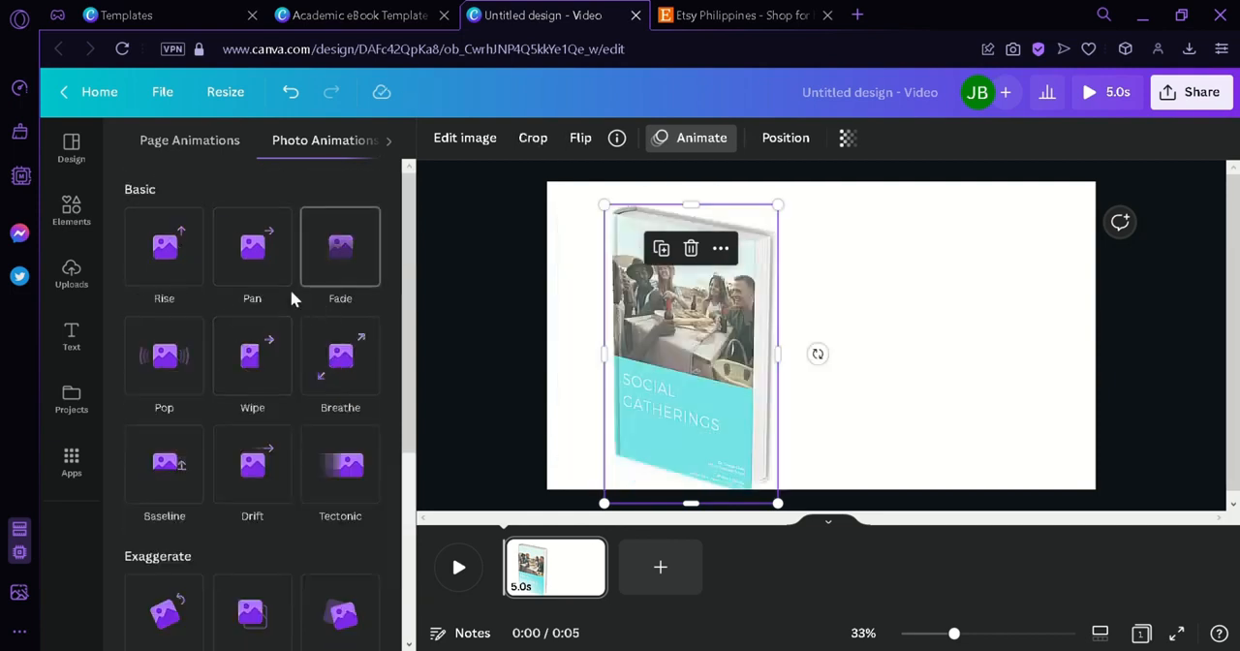
{"action": "left_click", "coordinate": [165, 354]}
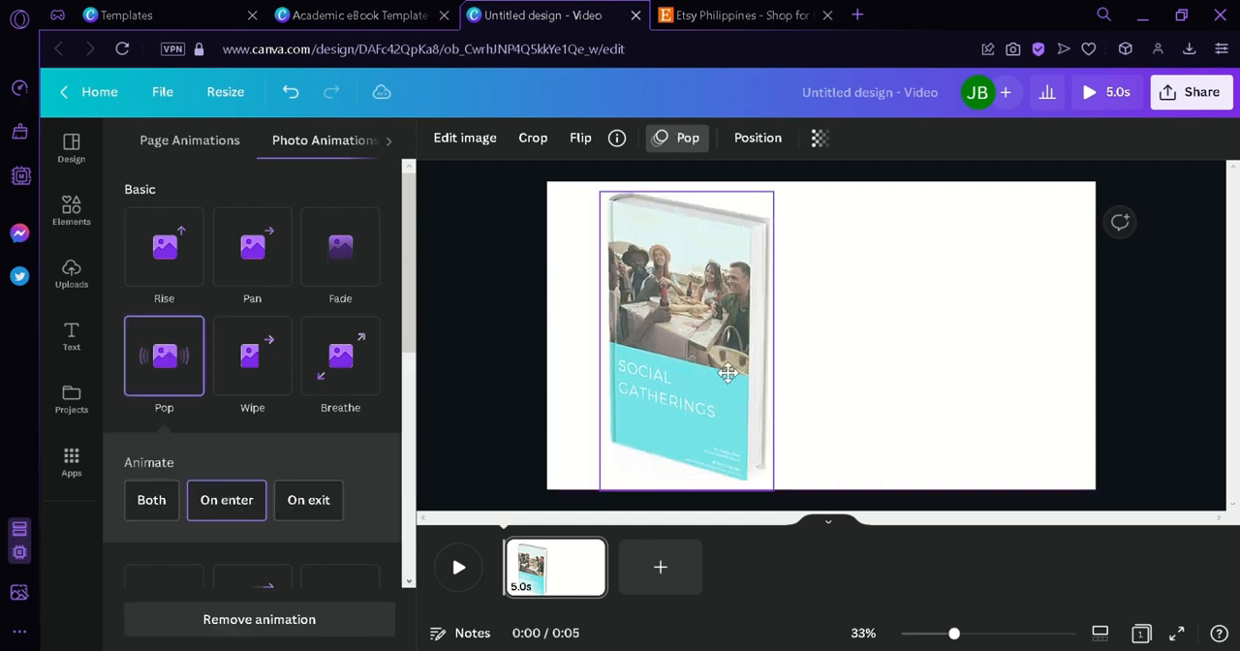
{"action": "left_click", "coordinate": [573, 350]}
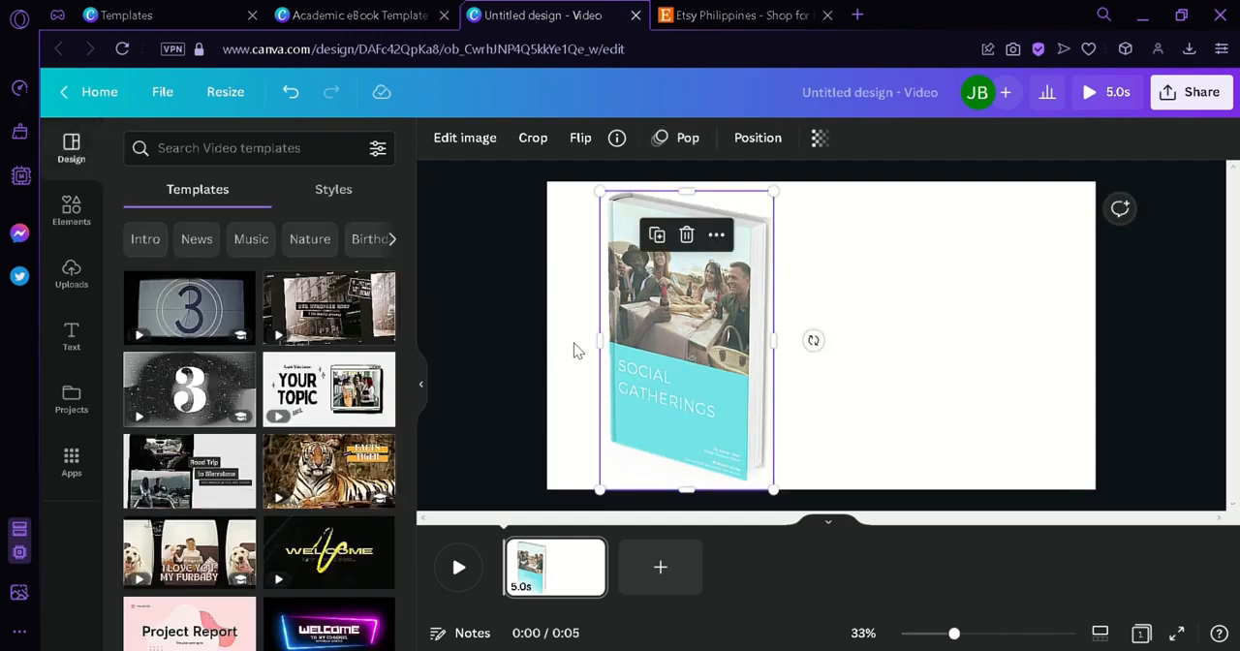
- Change the video page's background to the teal photo color and lighten it to the custom color #D0E1E1
{"action": "left_click", "coordinate": [438, 142]}
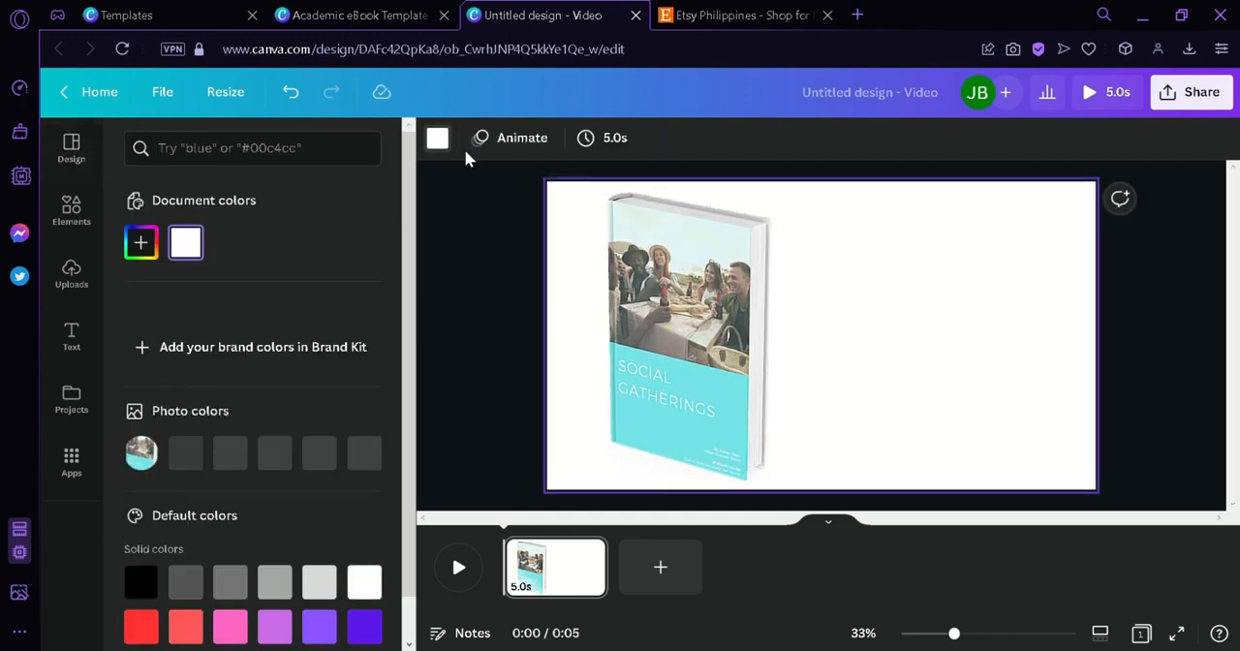
{"action": "left_click", "coordinate": [186, 455]}
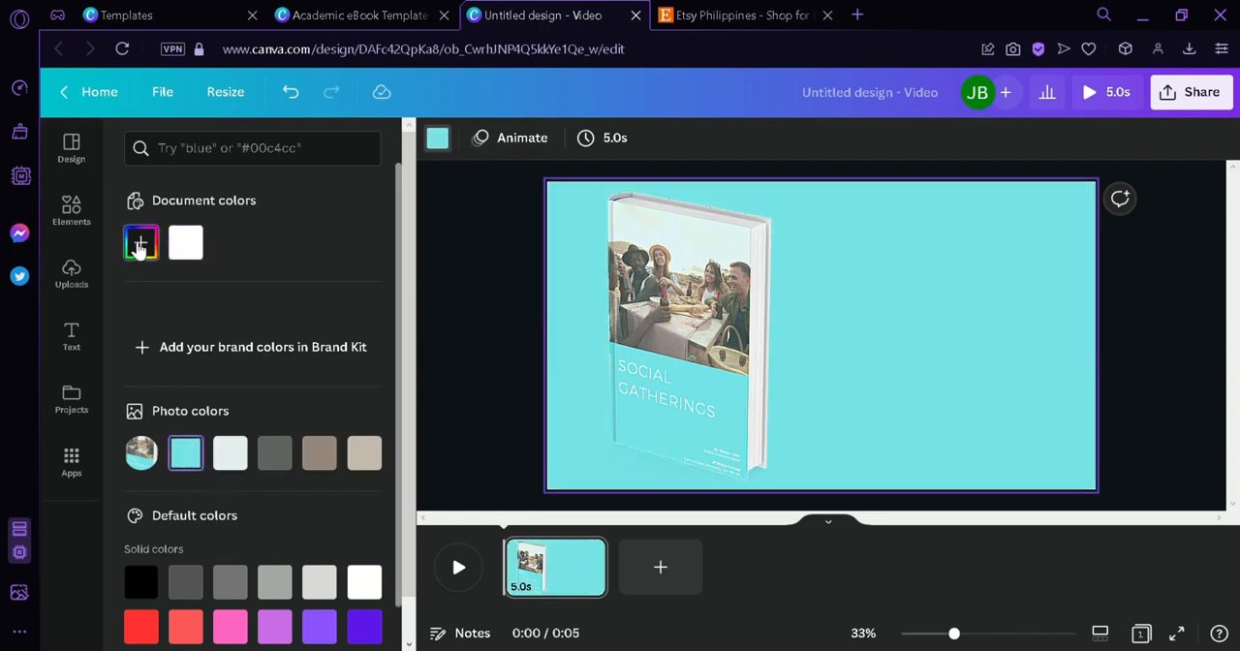
{"action": "left_click", "coordinate": [139, 244]}
{"action": "left_click_drag", "start_coordinate": [234, 304], "coordinate": [160, 291]}
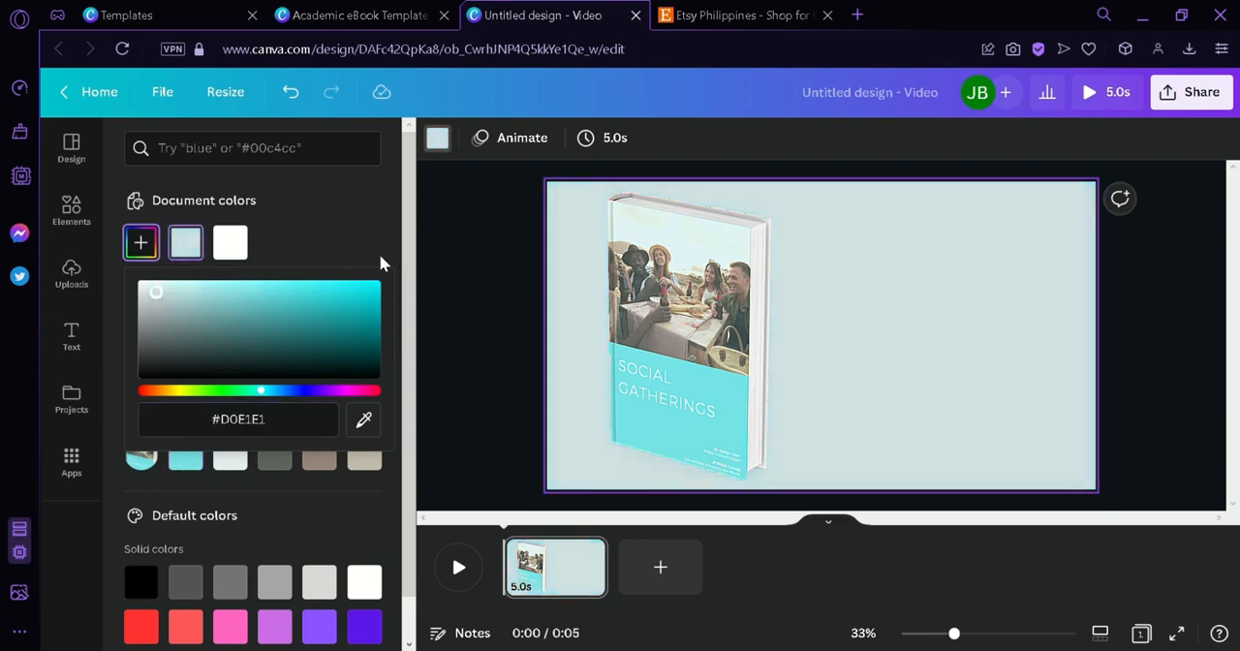
{"action": "left_click", "coordinate": [427, 235]}
- Add a square shape and stretch it into a wide rectangle covering the lower half of the page
{"action": "left_click", "coordinate": [72, 209]}
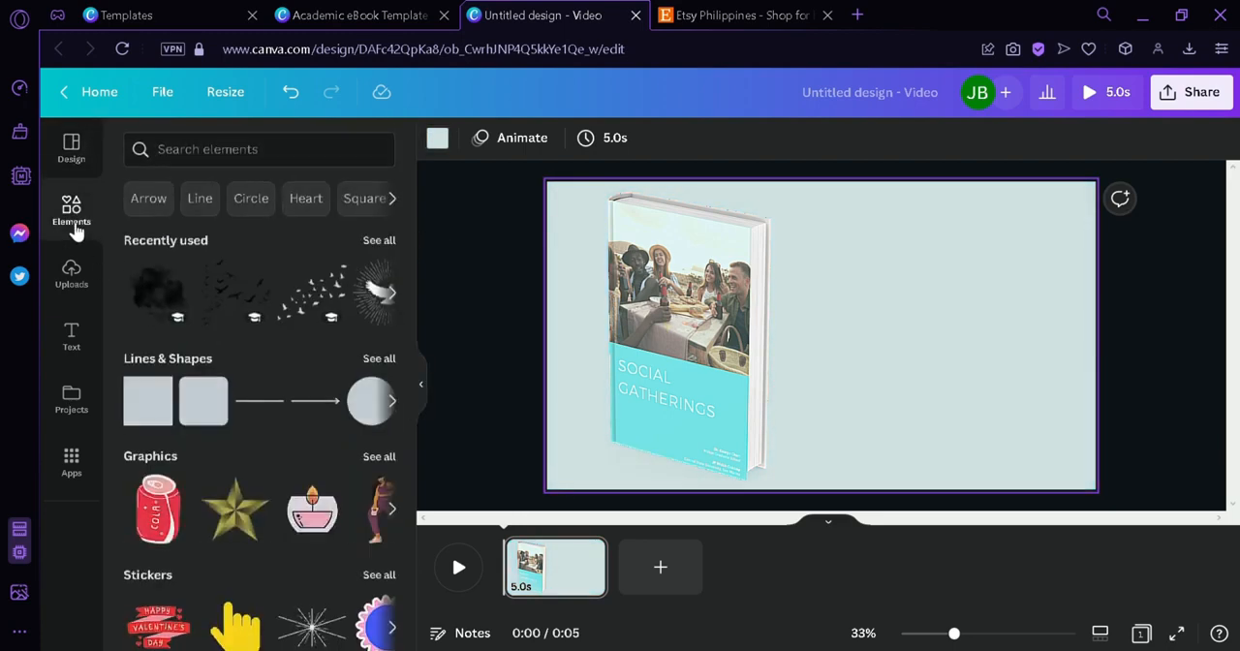
{"action": "left_click_drag", "start_coordinate": [152, 399], "coordinate": [628, 360]}
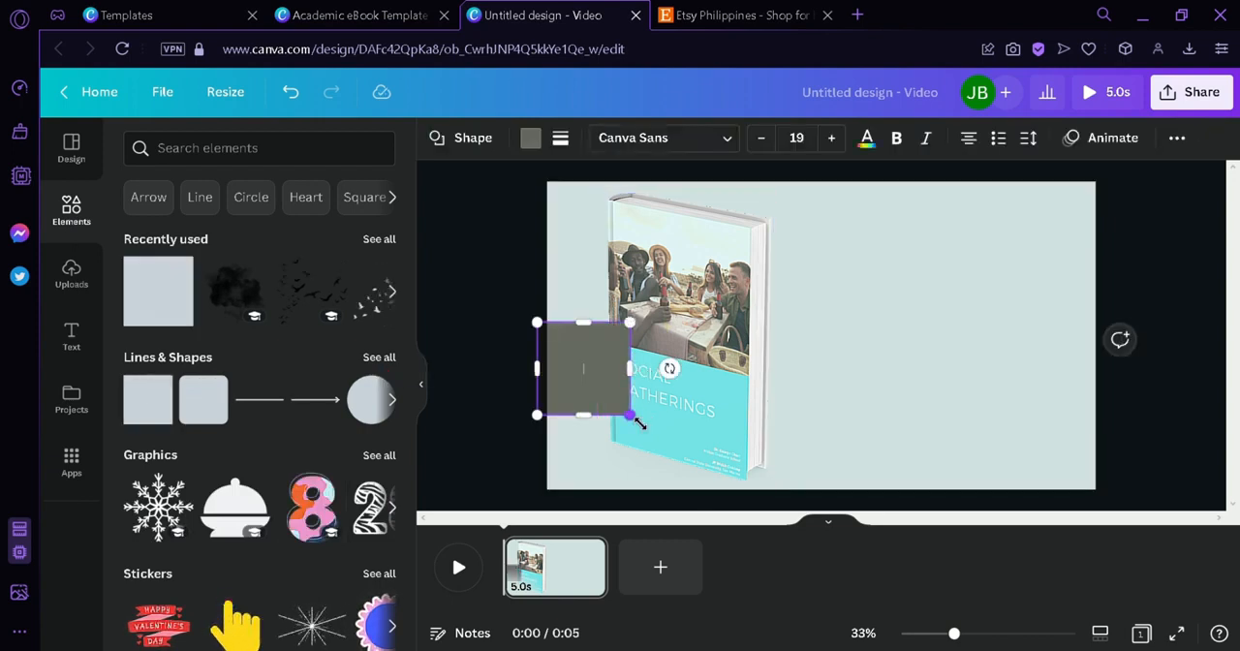
{"action": "left_click_drag", "start_coordinate": [629, 414], "coordinate": [1165, 504]}
- Bring the book mockup forward in front of the gray rectangle
{"action": "left_click", "coordinate": [718, 306]}
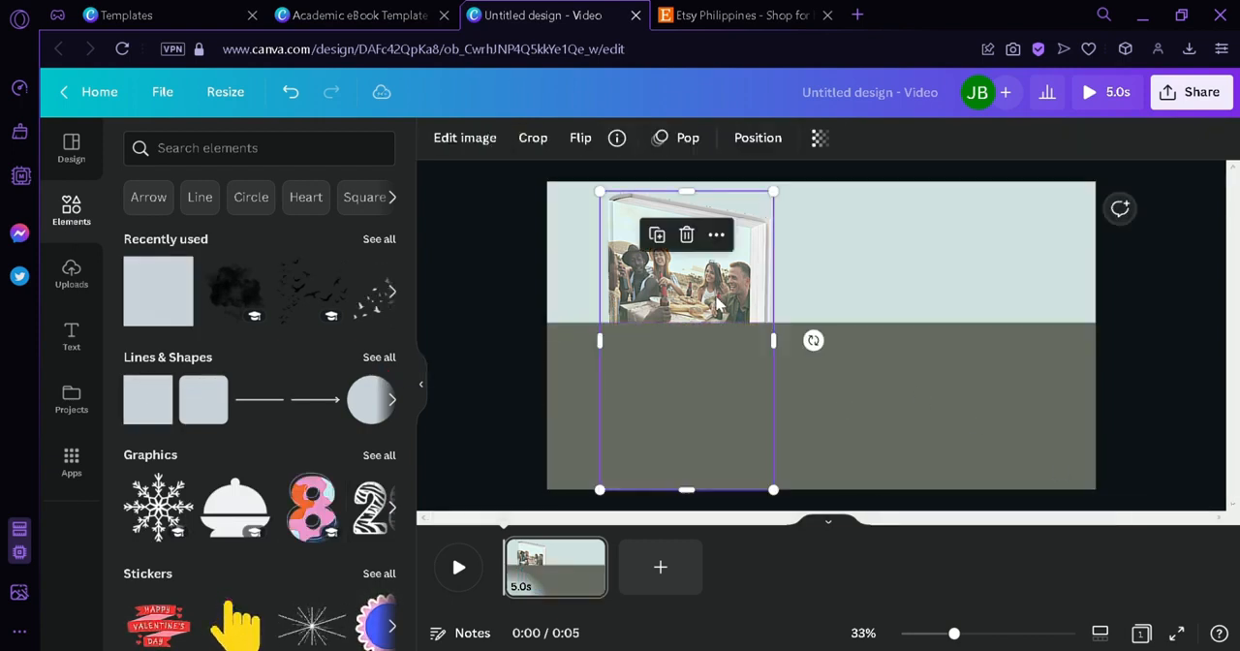
{"action": "left_click", "coordinate": [756, 139]}
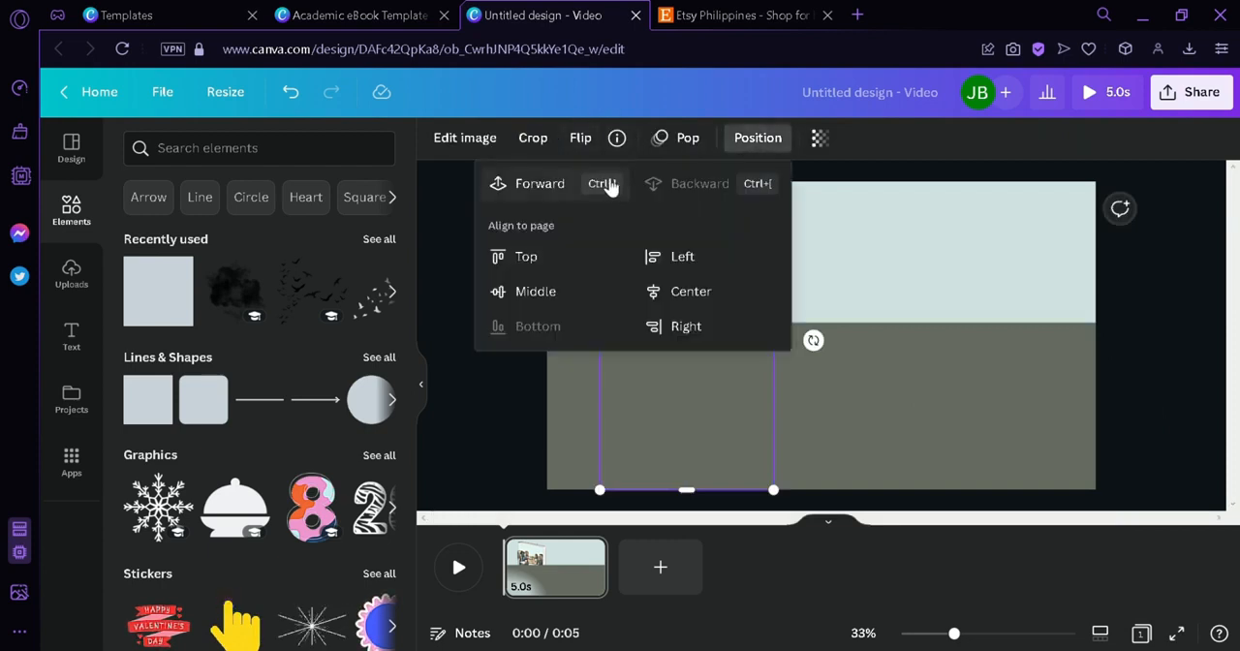
{"action": "left_click", "coordinate": [577, 181]}
{"action": "left_click", "coordinate": [903, 265]}
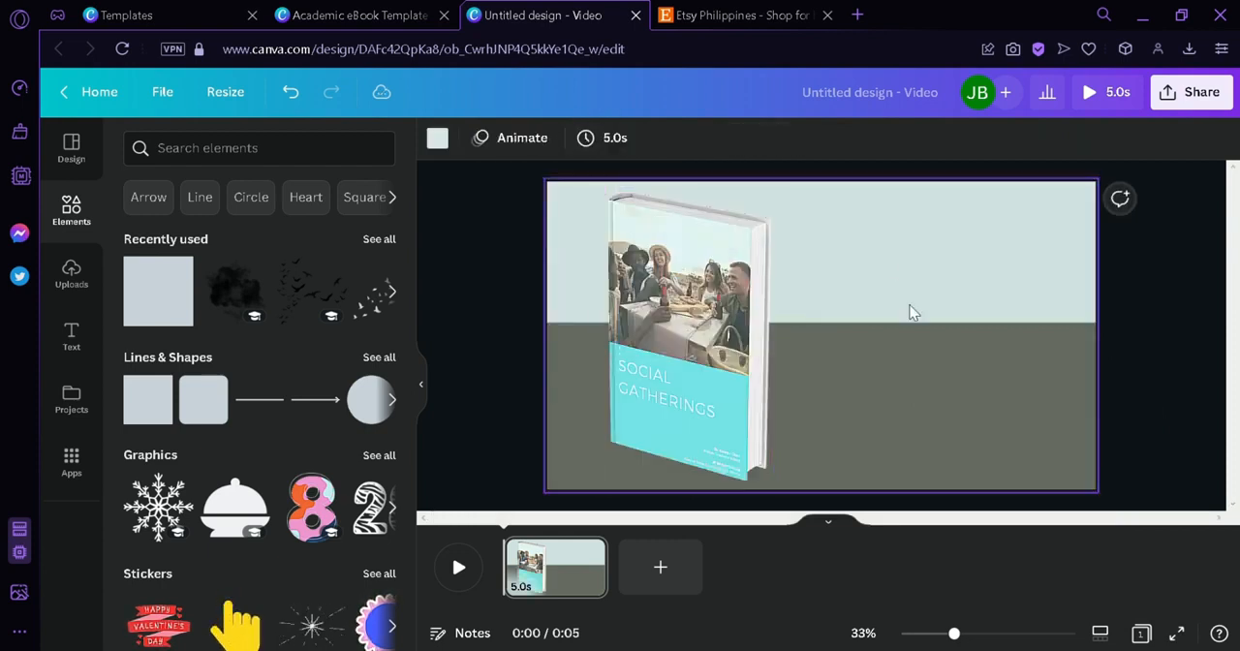
- Move the gray rectangle slightly lower and apply the Rise animation to it on enter
{"action": "left_click", "coordinate": [903, 359]}
{"action": "mouse_move", "coordinate": [903, 369]}
{"action": "left_mouse_down"}
{"action": "mouse_move", "coordinate": [926, 390]}
{"action": "mouse_move", "coordinate": [907, 390]}
{"action": "left_mouse_up"}
{"action": "left_click", "coordinate": [1104, 138]}
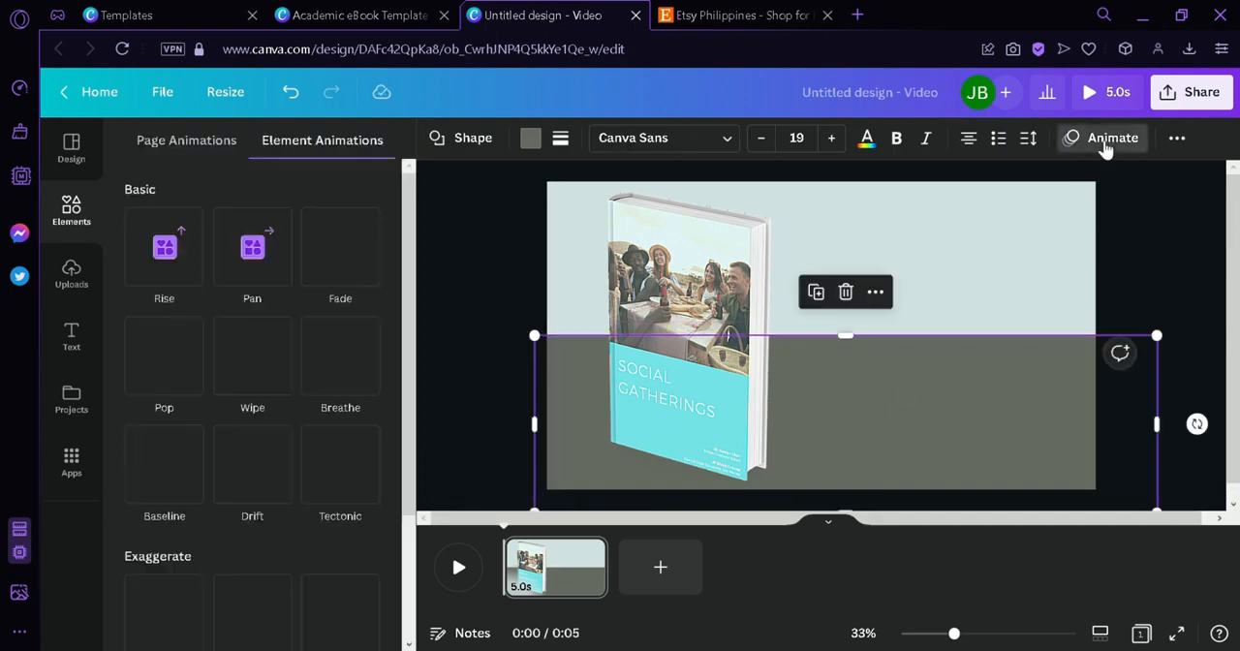
{"action": "left_click", "coordinate": [169, 256]}
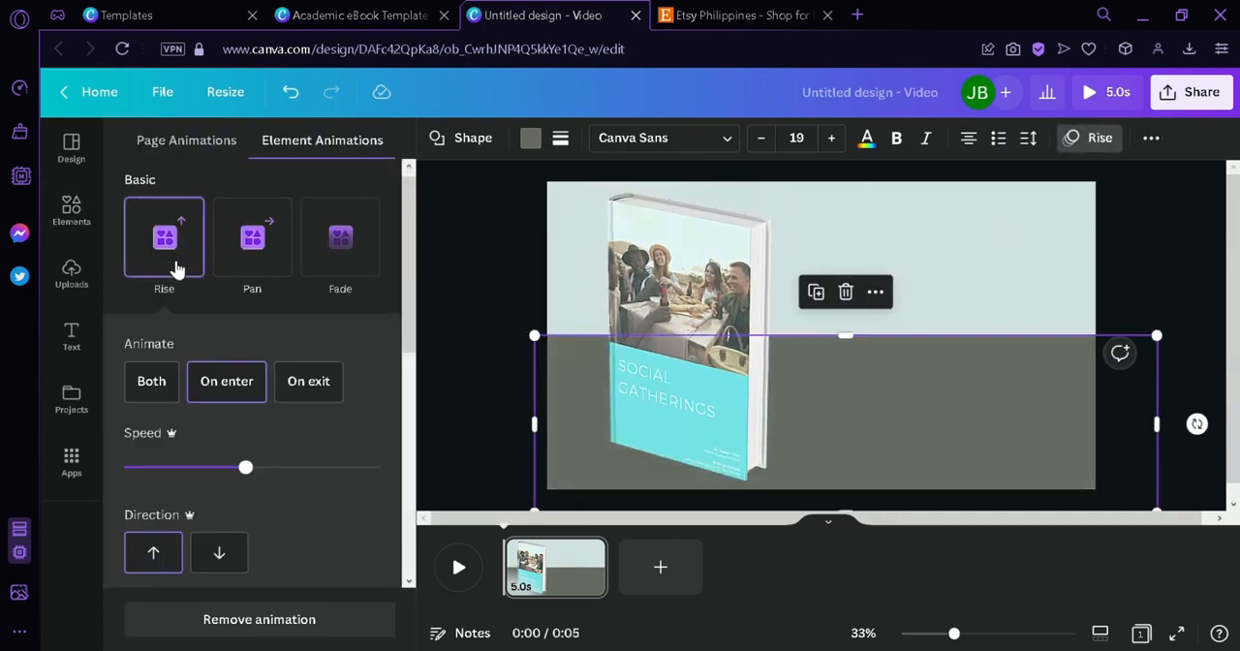
{"action": "left_click", "coordinate": [486, 249]}
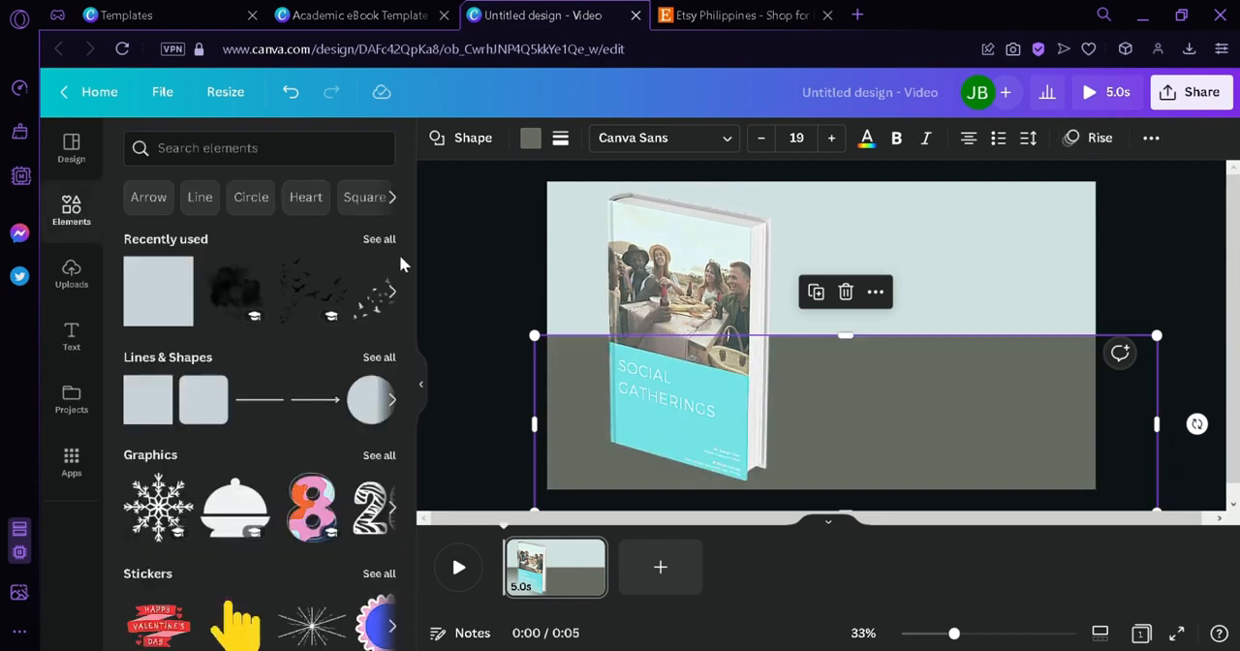
- Add the recently used "engaged!" text combination to the page and enlarge it to fill the space right of the book
{"action": "left_click", "coordinate": [76, 360]}
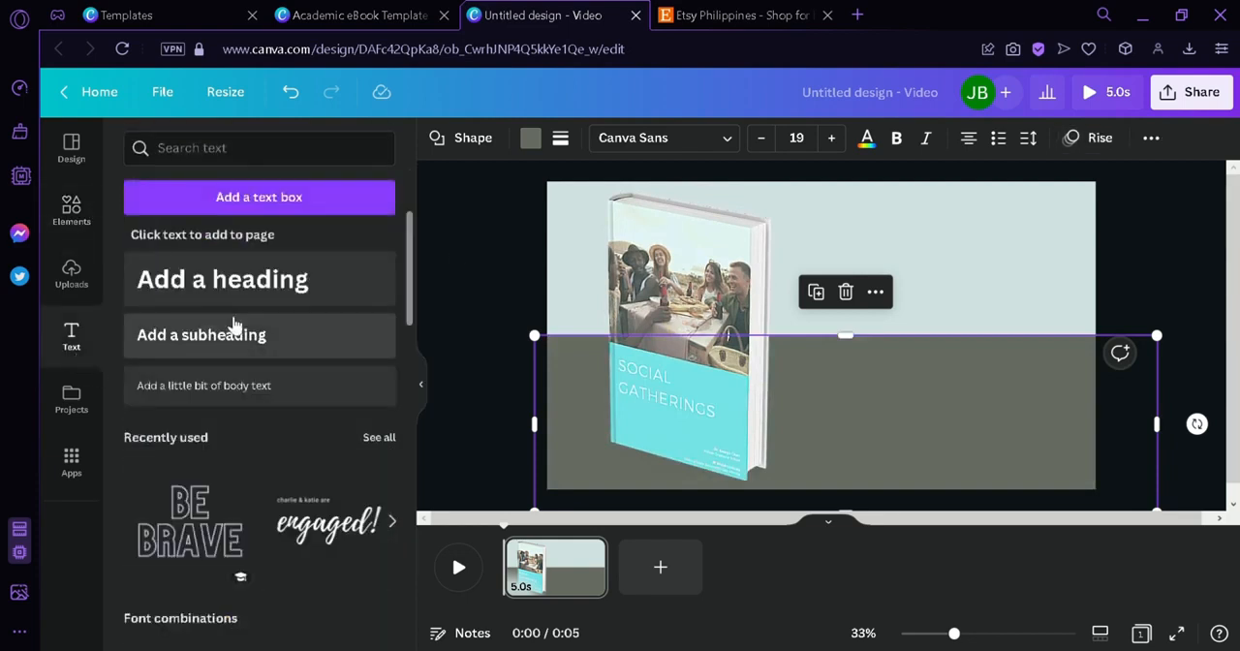
{"action": "scroll", "coordinate": [261, 413], "scroll_direction": "down", "scroll_amount": 3}
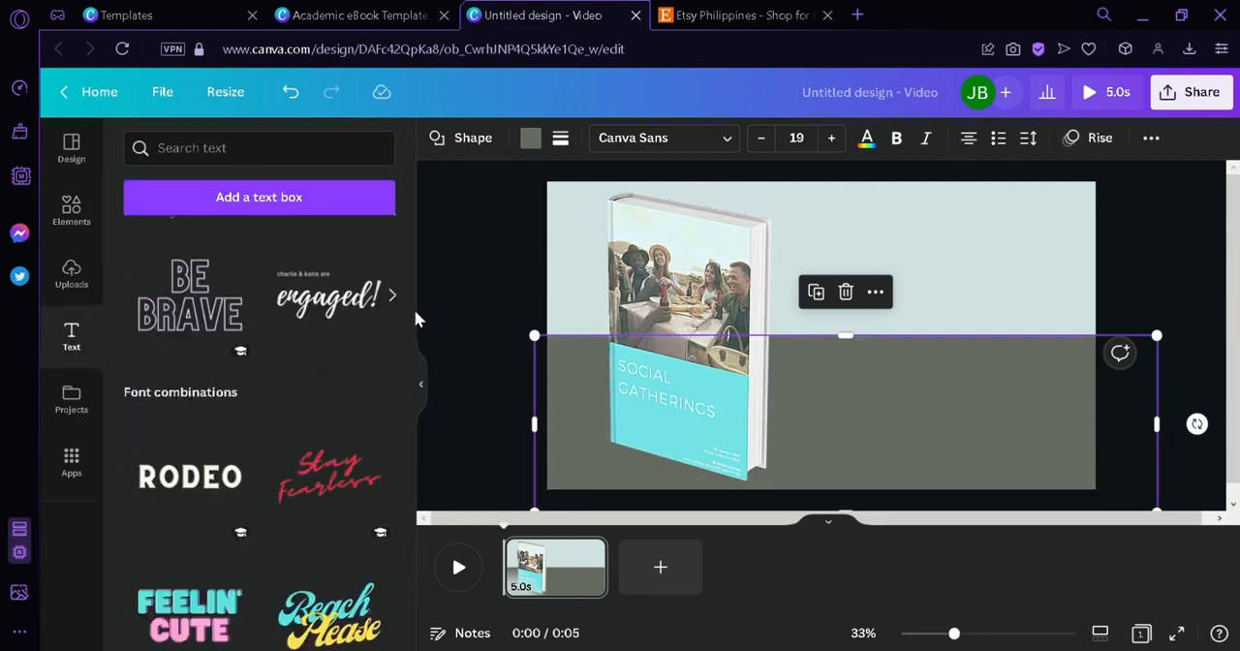
{"action": "left_click_drag", "start_coordinate": [410, 313], "coordinate": [404, 392]}
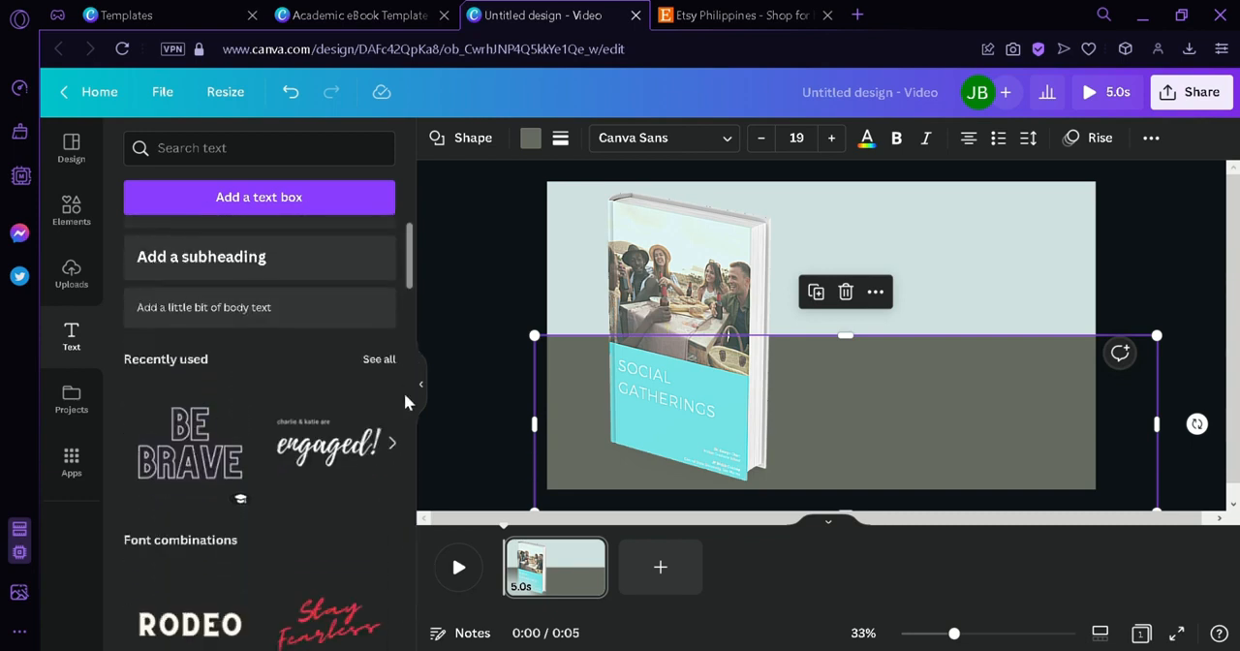
{"action": "scroll", "coordinate": [388, 320], "scroll_direction": "down", "scroll_amount": 2}
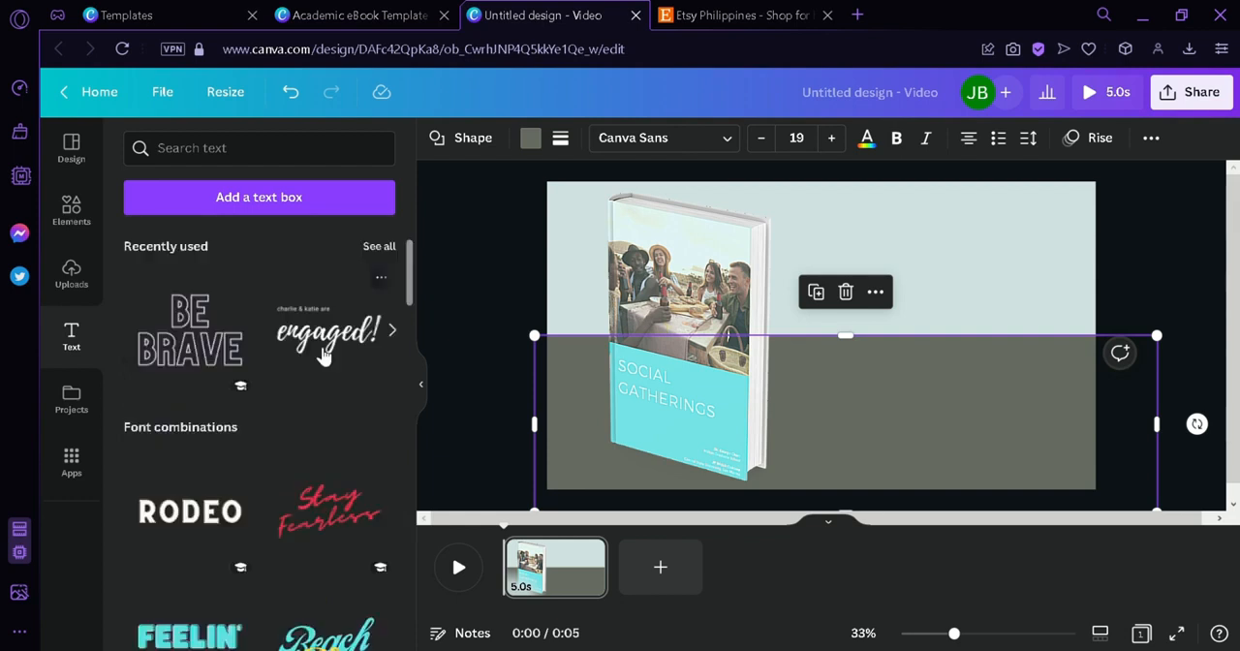
{"action": "left_click_drag", "start_coordinate": [366, 347], "coordinate": [845, 300]}
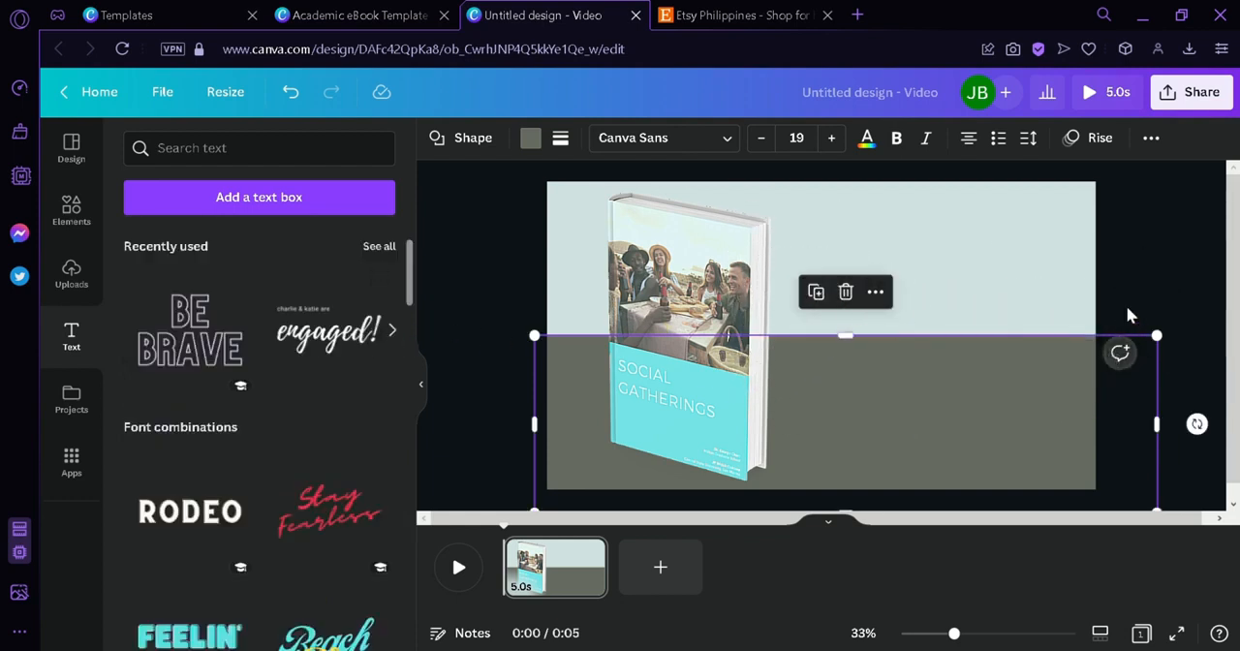
{"action": "left_click_drag", "start_coordinate": [834, 341], "coordinate": [1077, 399]}
{"action": "left_click_drag", "start_coordinate": [1009, 288], "coordinate": [1001, 296]}
- Clear the small text line above the script heading and replace "engaged!" with "Social Gathering"
{"action": "left_click", "coordinate": [925, 252]}
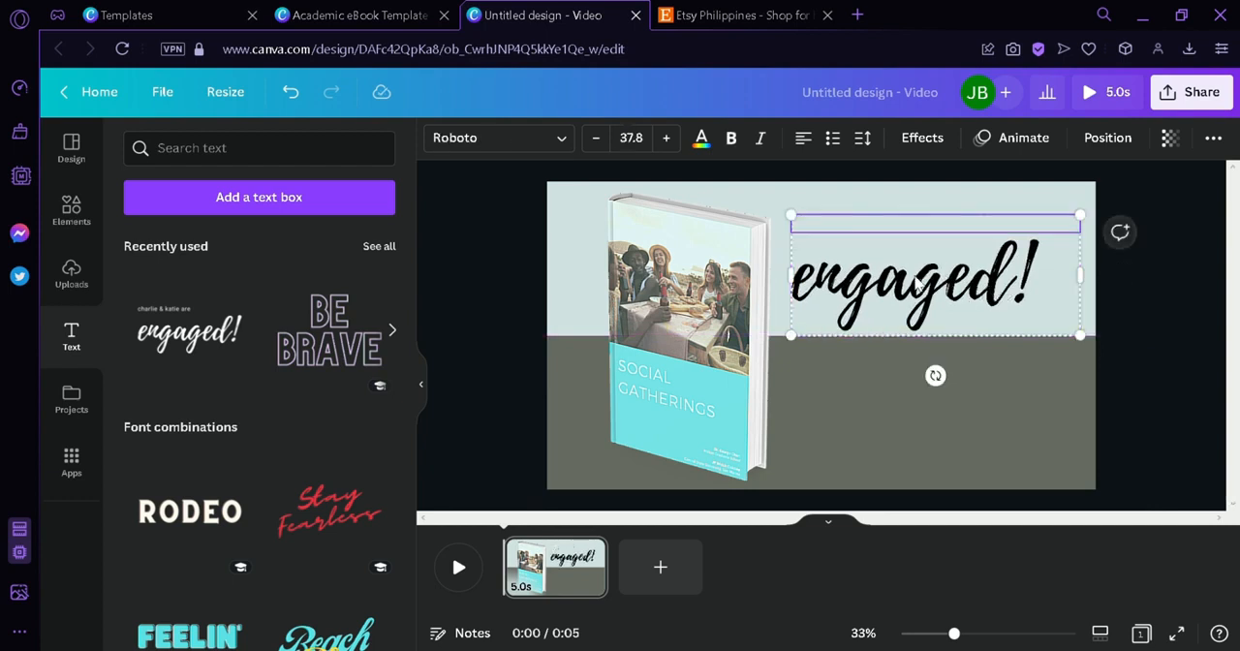
{"action": "left_click", "coordinate": [954, 312]}
{"action": "left_click", "coordinate": [954, 313]}
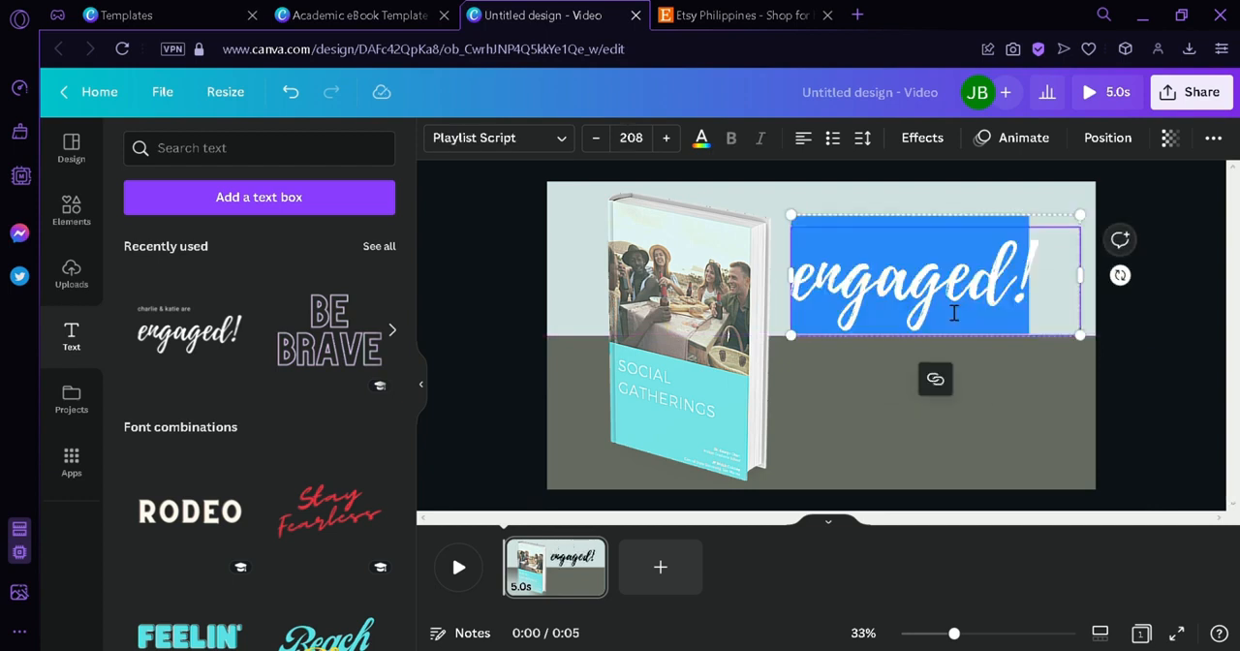
{"action": "type", "text": "Social Gathering"}
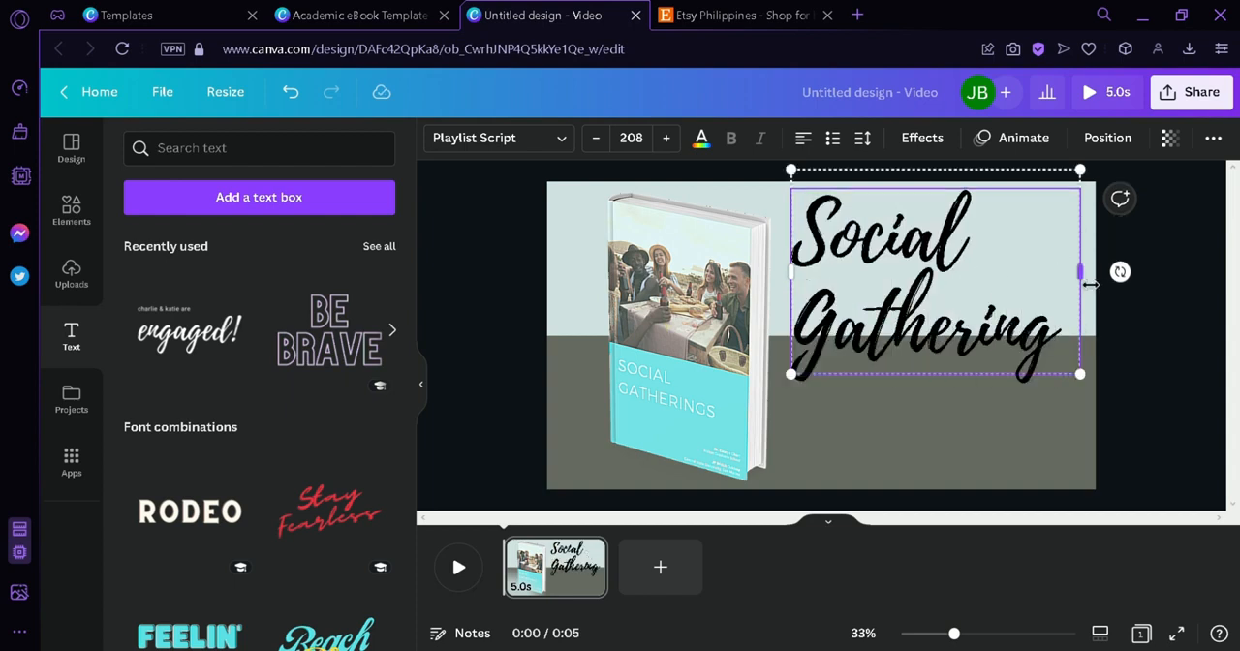
- Resize the "Social Gathering" heading to font size 114 on a single line and place it right of the book's upper part
{"action": "mouse_move", "coordinate": [1089, 284]}
{"action": "left_mouse_down"}
{"action": "mouse_move", "coordinate": [1226, 290]}
{"action": "mouse_move", "coordinate": [1105, 311]}
{"action": "mouse_move", "coordinate": [1096, 291]}
{"action": "left_mouse_up"}
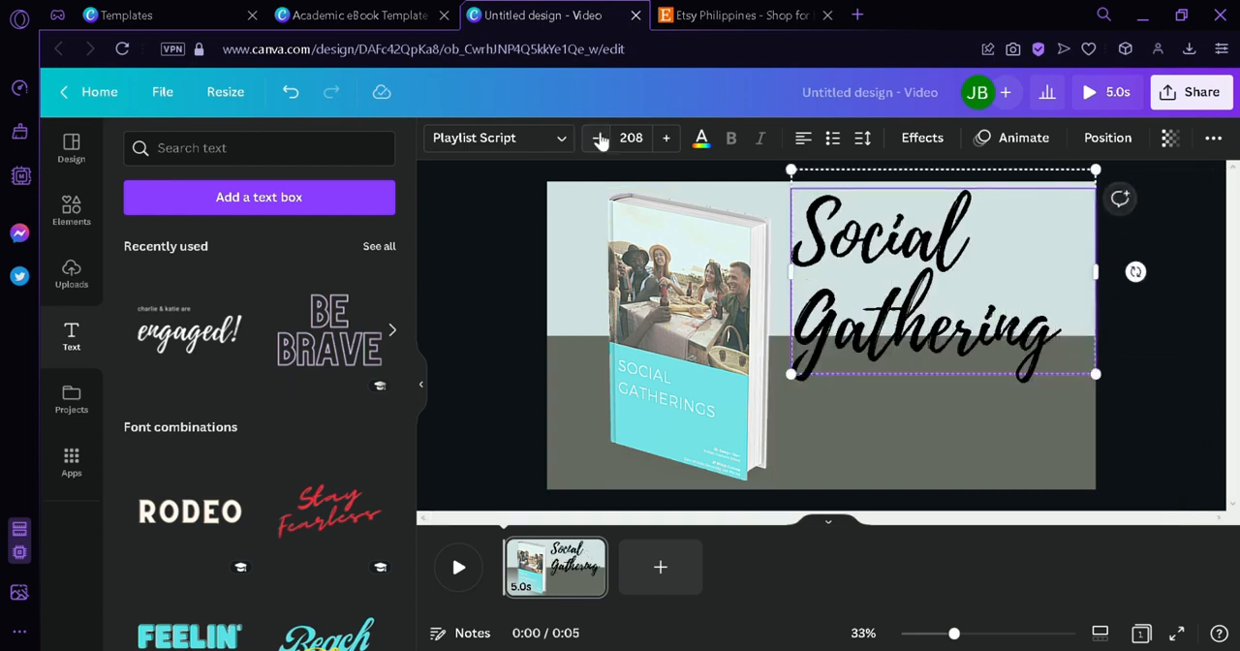
{"action": "left_click", "coordinate": [598, 139]}
{"action": "left_click", "coordinate": [598, 140]}
{"action": "left_click", "coordinate": [599, 140]}
{"action": "left_click", "coordinate": [598, 139]}
{"action": "left_click", "coordinate": [598, 140]}
{"action": "left_click", "coordinate": [599, 140]}
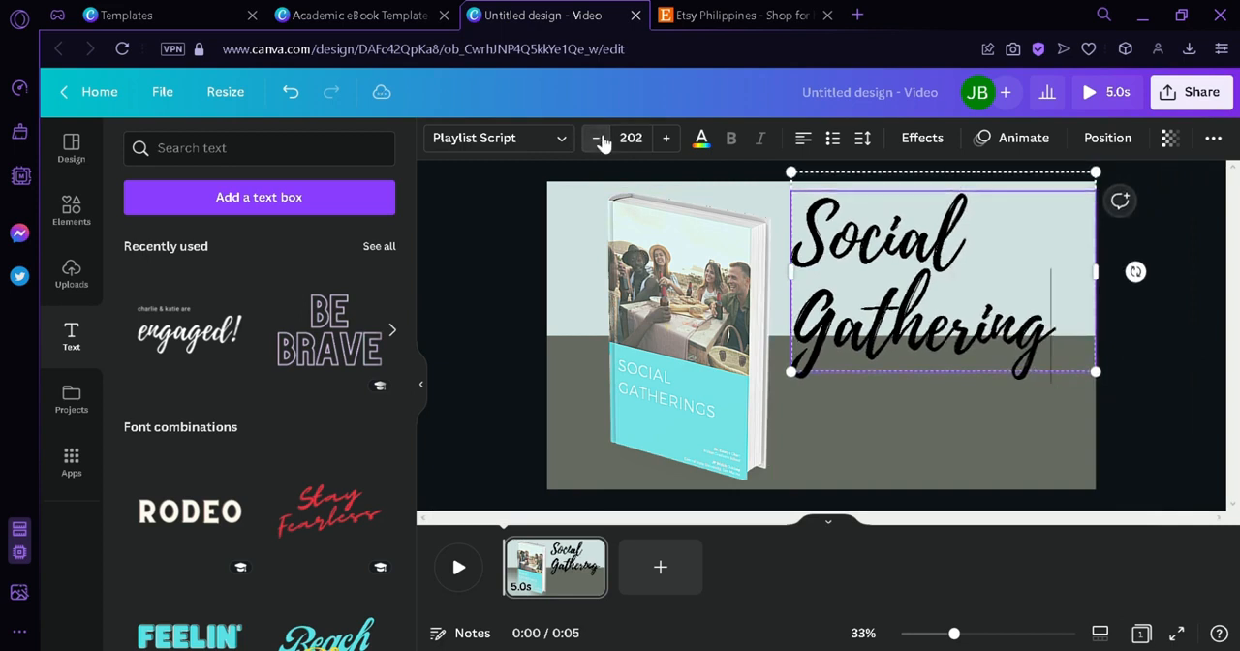
{"action": "left_click", "coordinate": [601, 139]}
{"action": "left_click", "coordinate": [601, 139]}
{"action": "left_click", "coordinate": [600, 140]}
{"action": "left_click", "coordinate": [601, 139]}
{"action": "left_click", "coordinate": [600, 140]}
{"action": "left_click", "coordinate": [600, 139]}
{"action": "left_click", "coordinate": [600, 140]}
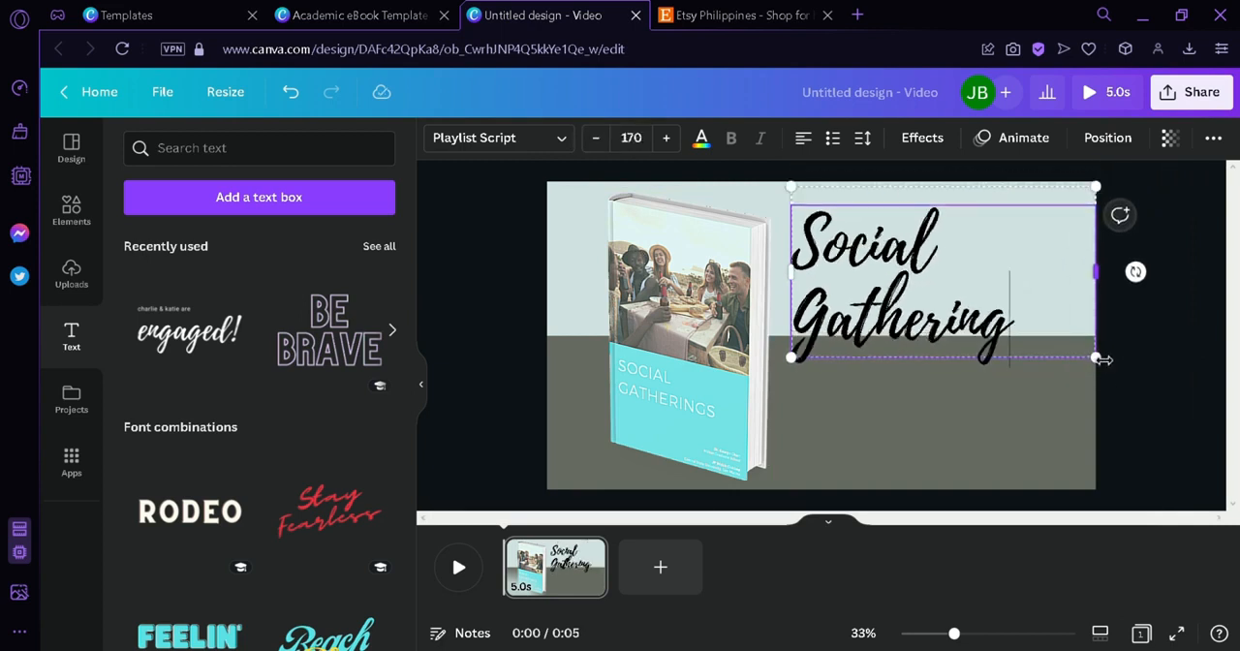
{"action": "left_click_drag", "start_coordinate": [1097, 358], "coordinate": [1094, 232]}
{"action": "mouse_move", "coordinate": [927, 229]}
{"action": "left_mouse_down"}
{"action": "mouse_move", "coordinate": [963, 230]}
{"action": "mouse_move", "coordinate": [944, 229]}
{"action": "left_mouse_up"}
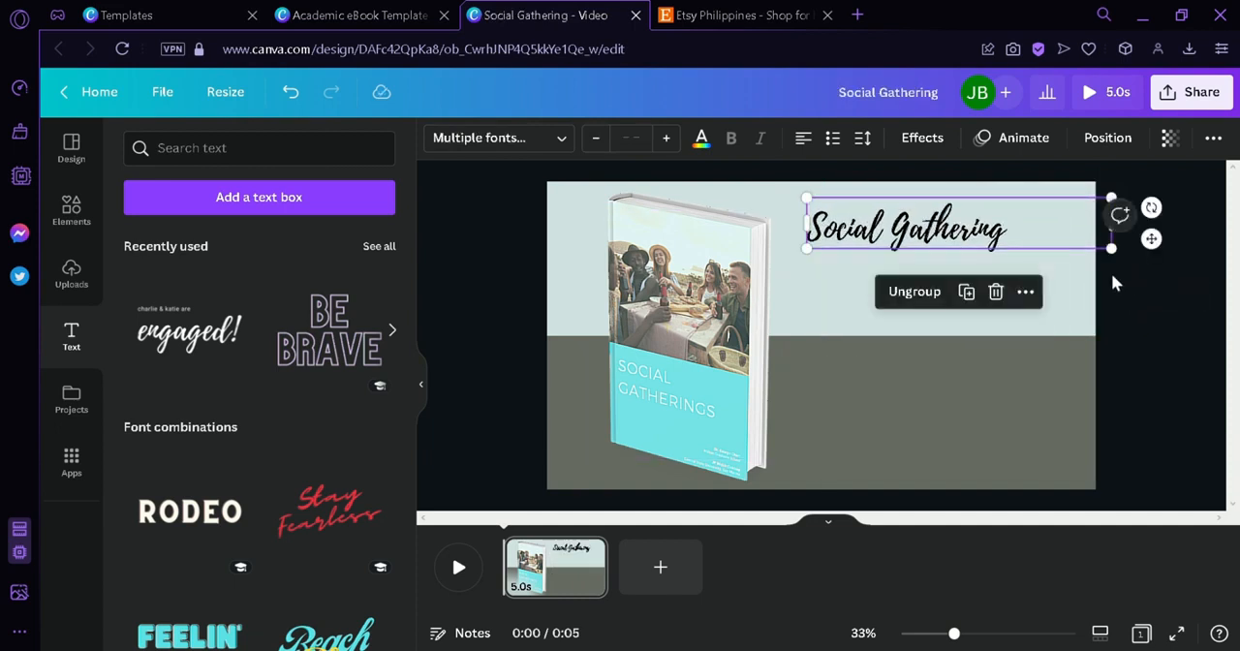
{"action": "left_click_drag", "start_coordinate": [1123, 253], "coordinate": [1210, 268]}
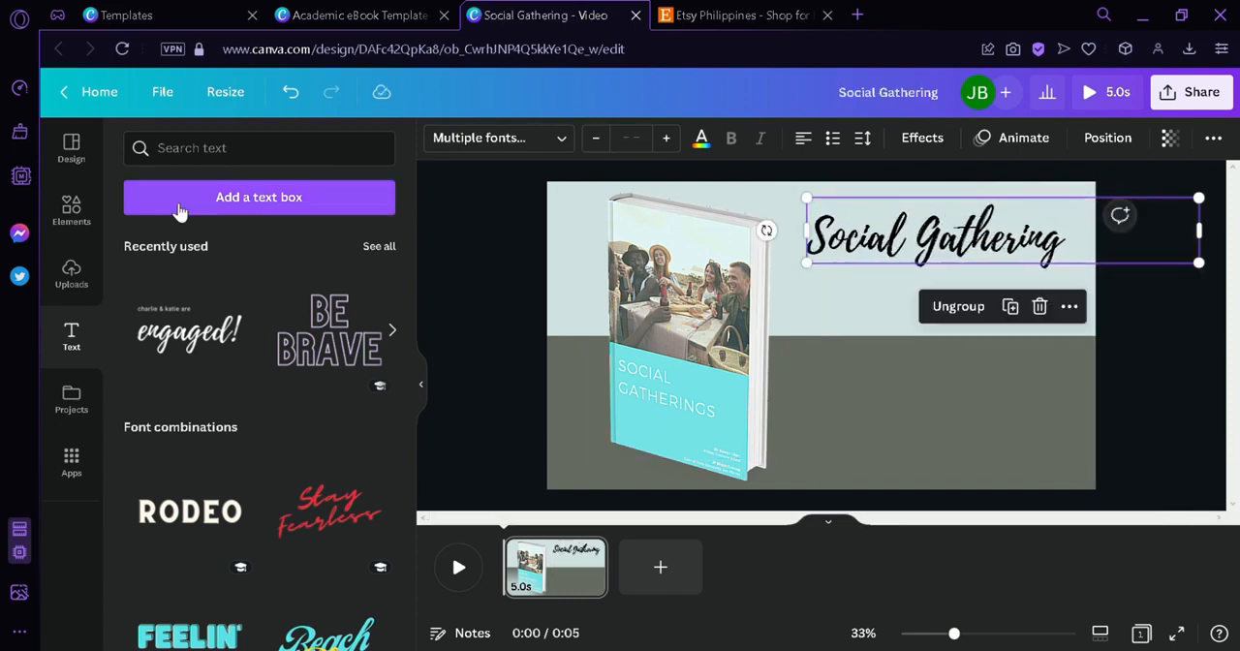
- Add a body text line to the page and align it under the left edge of the "Social Gathering" heading
{"action": "left_click", "coordinate": [76, 341]}
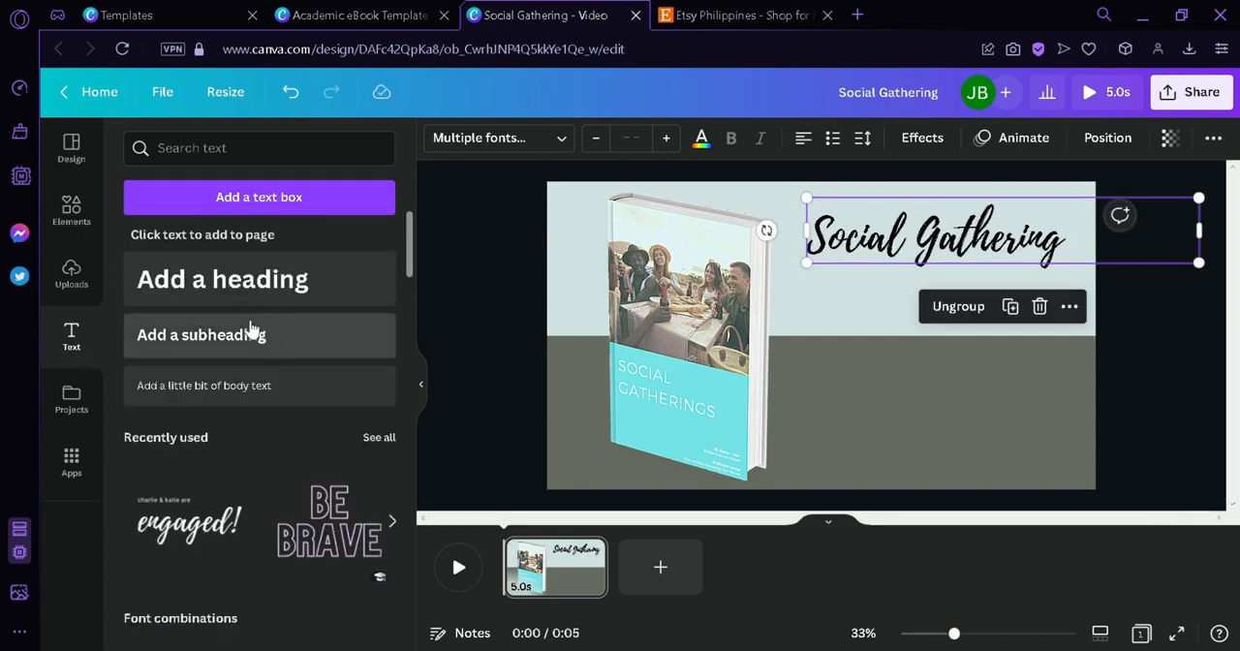
{"action": "left_click_drag", "start_coordinate": [257, 387], "coordinate": [1007, 357]}
{"action": "left_click_drag", "start_coordinate": [896, 308], "coordinate": [879, 332]}
{"action": "left_click_drag", "start_coordinate": [849, 296], "coordinate": [856, 293]}
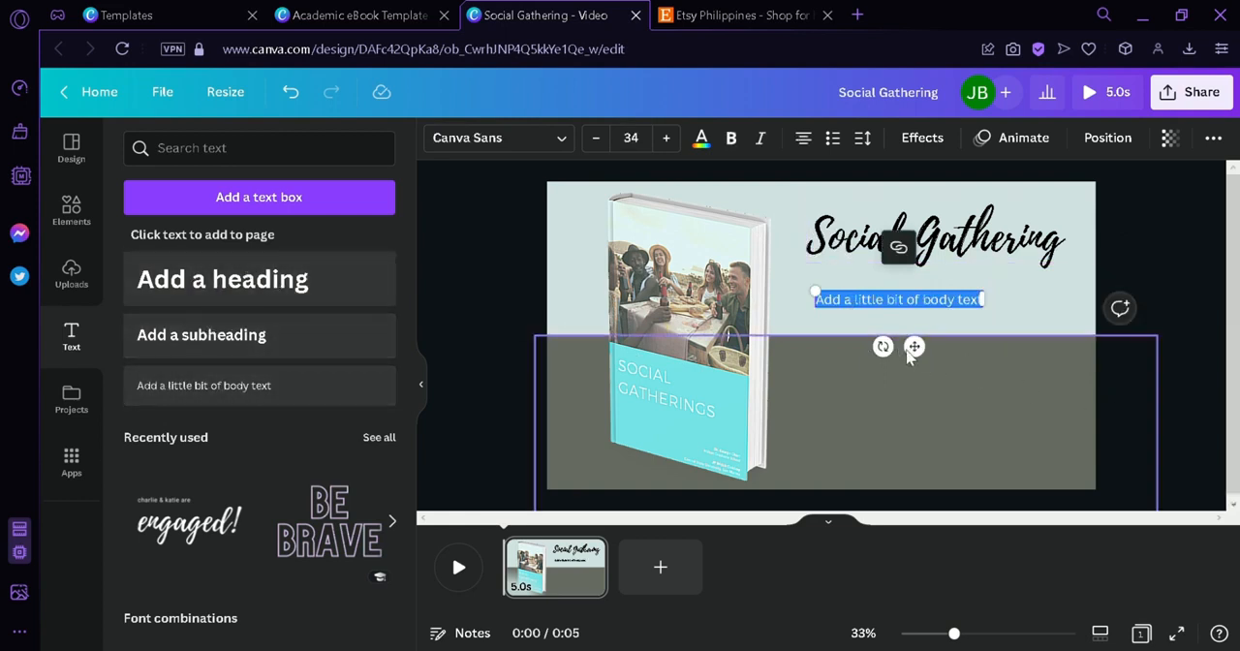
{"action": "left_click_drag", "start_coordinate": [916, 348], "coordinate": [905, 338]}
{"action": "left_click", "coordinate": [1187, 420]}
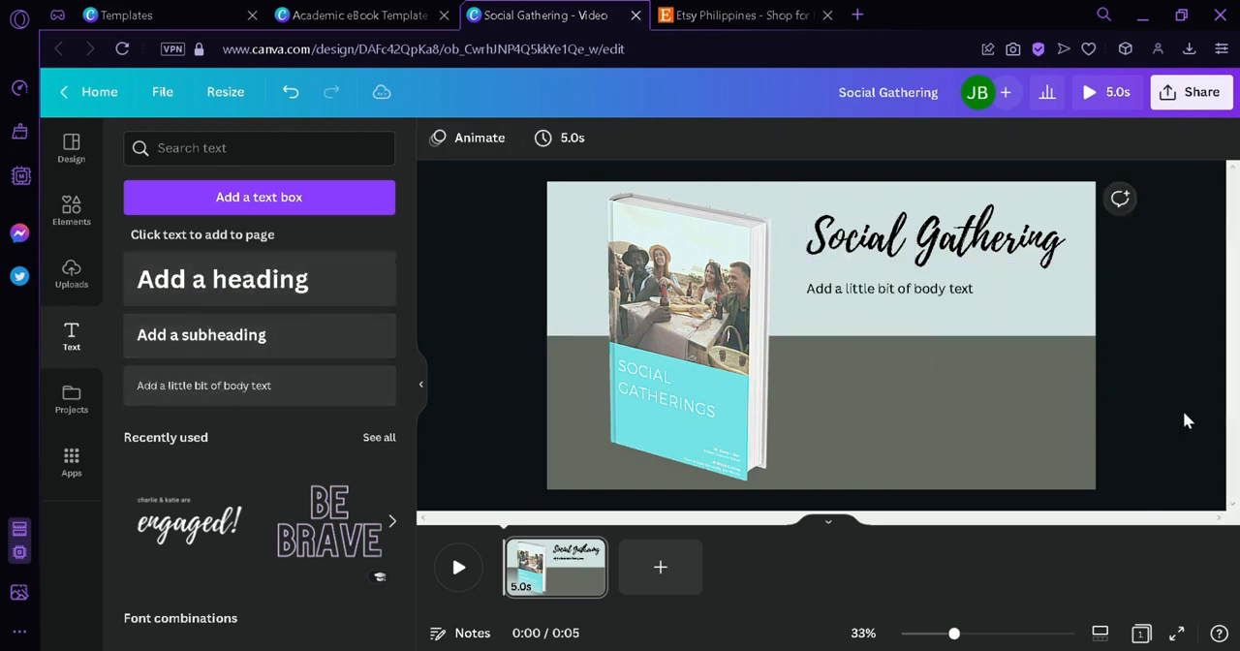
- Search the elements for "animated" and browse the full set of matching graphics
{"action": "left_click", "coordinate": [73, 215]}
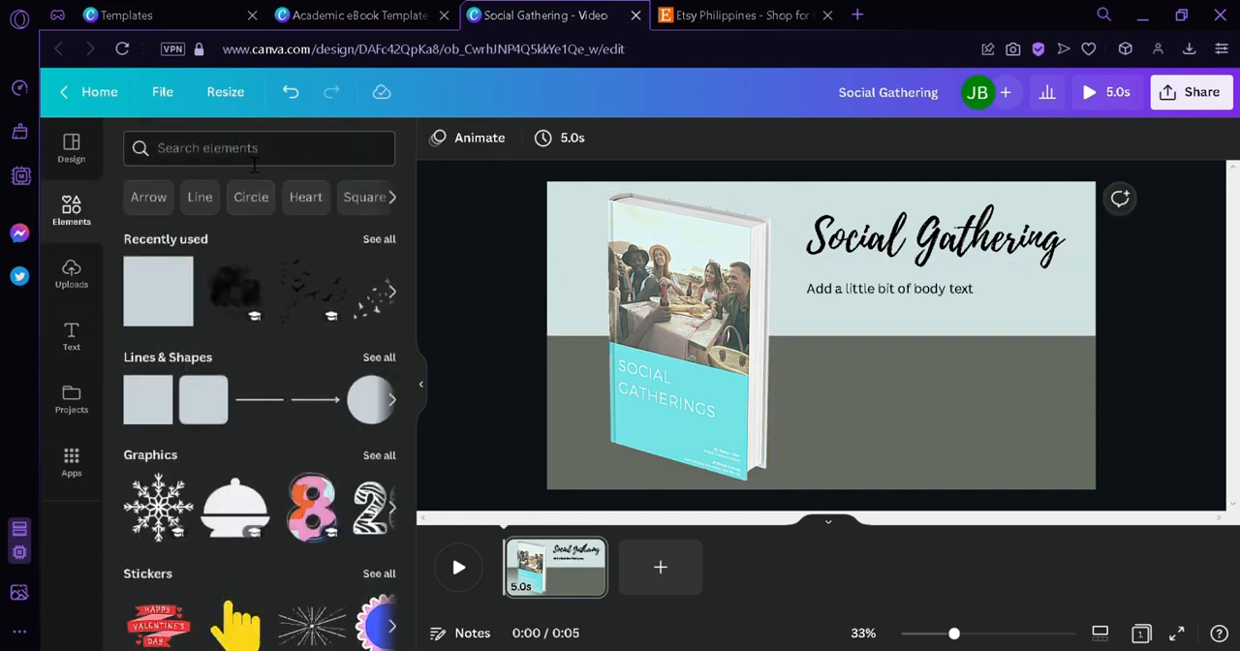
{"action": "left_click", "coordinate": [254, 165]}
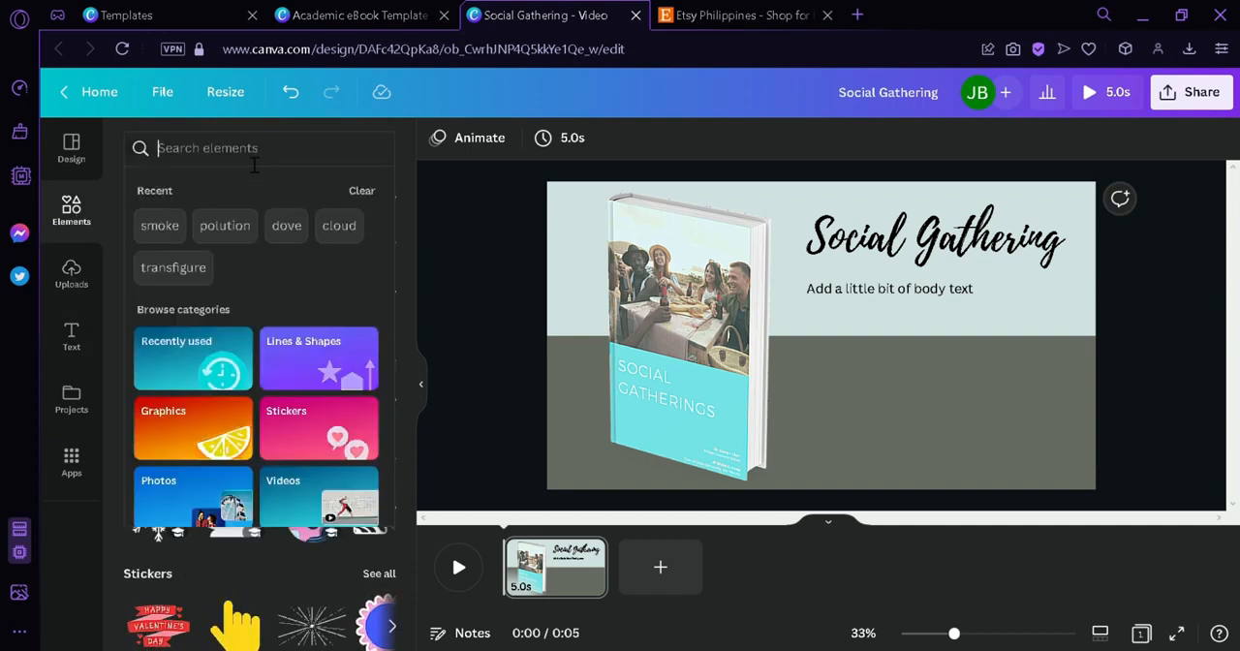
{"action": "type", "text": "animated"}
{"action": "key", "text": "Return"}
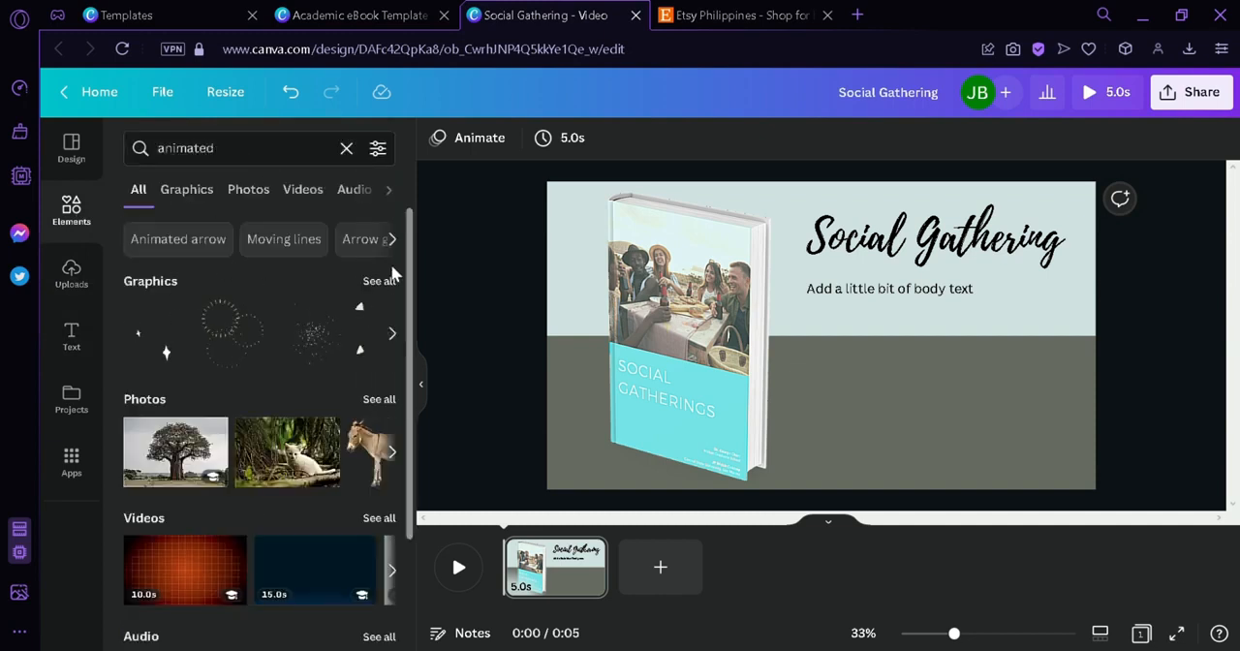
{"action": "left_click", "coordinate": [378, 282]}
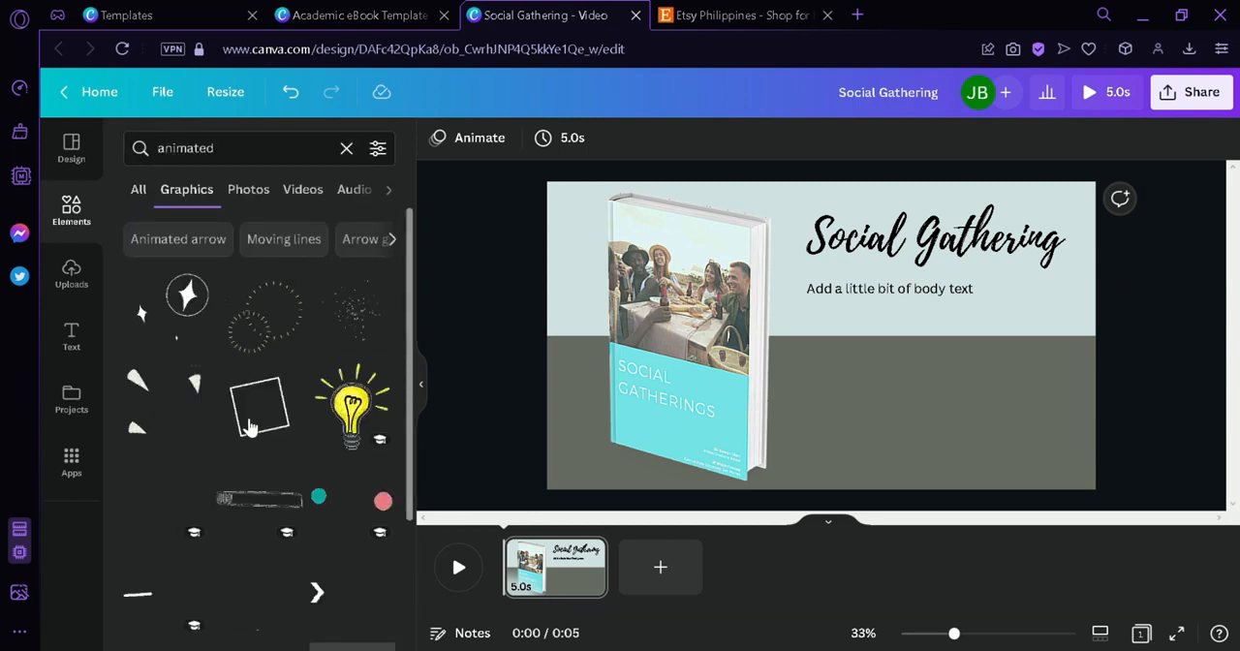
{"action": "scroll", "coordinate": [296, 414], "scroll_direction": "down", "scroll_amount": 5}
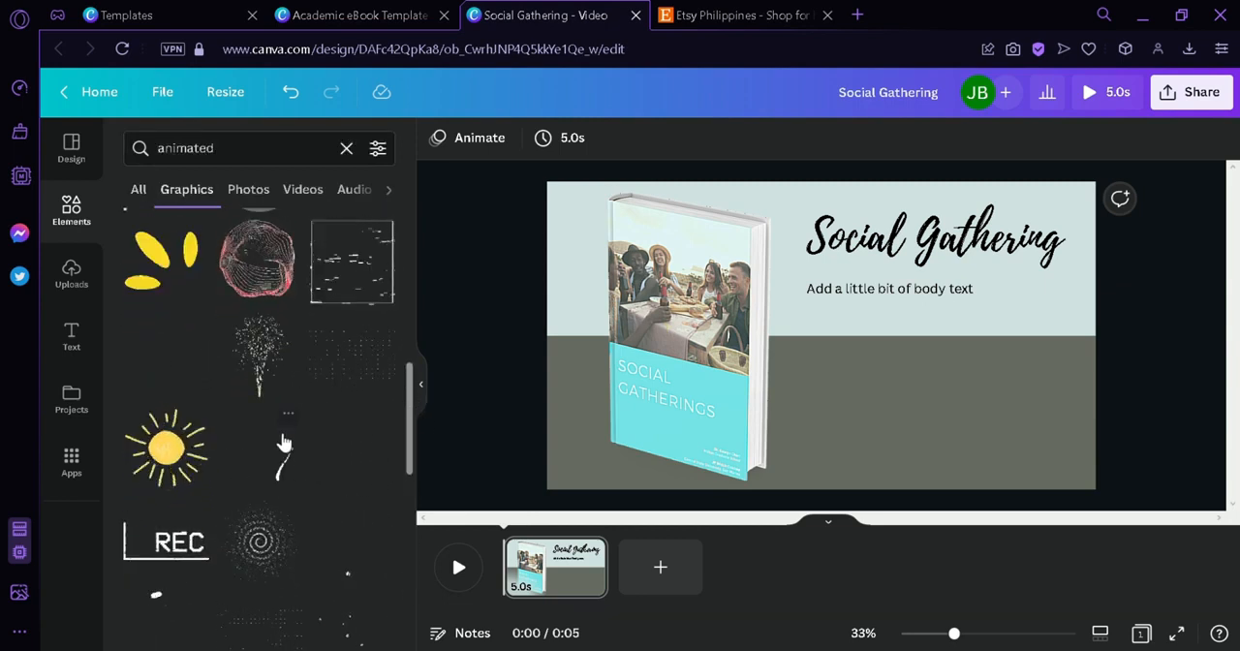
- Add the animated white stroke graphic to the page, shrink it, rotate it to about -69° and place it by the heading
{"action": "left_click_drag", "start_coordinate": [284, 464], "coordinate": [871, 334]}
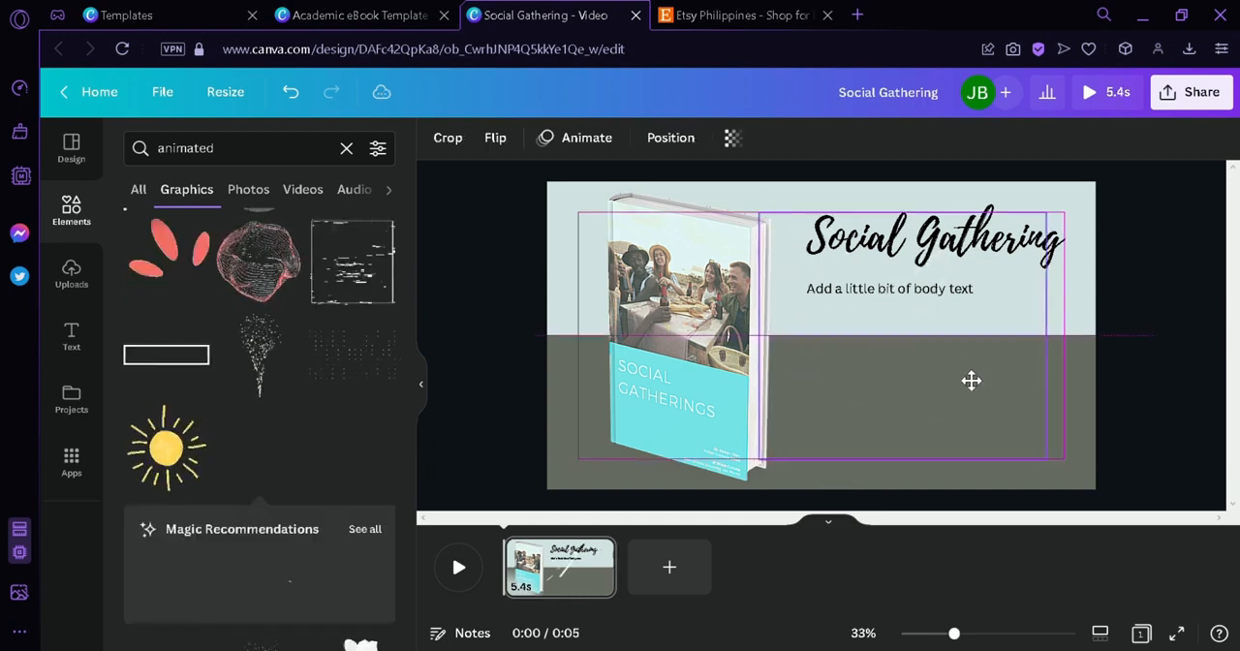
{"action": "left_click_drag", "start_coordinate": [1044, 459], "coordinate": [918, 349]}
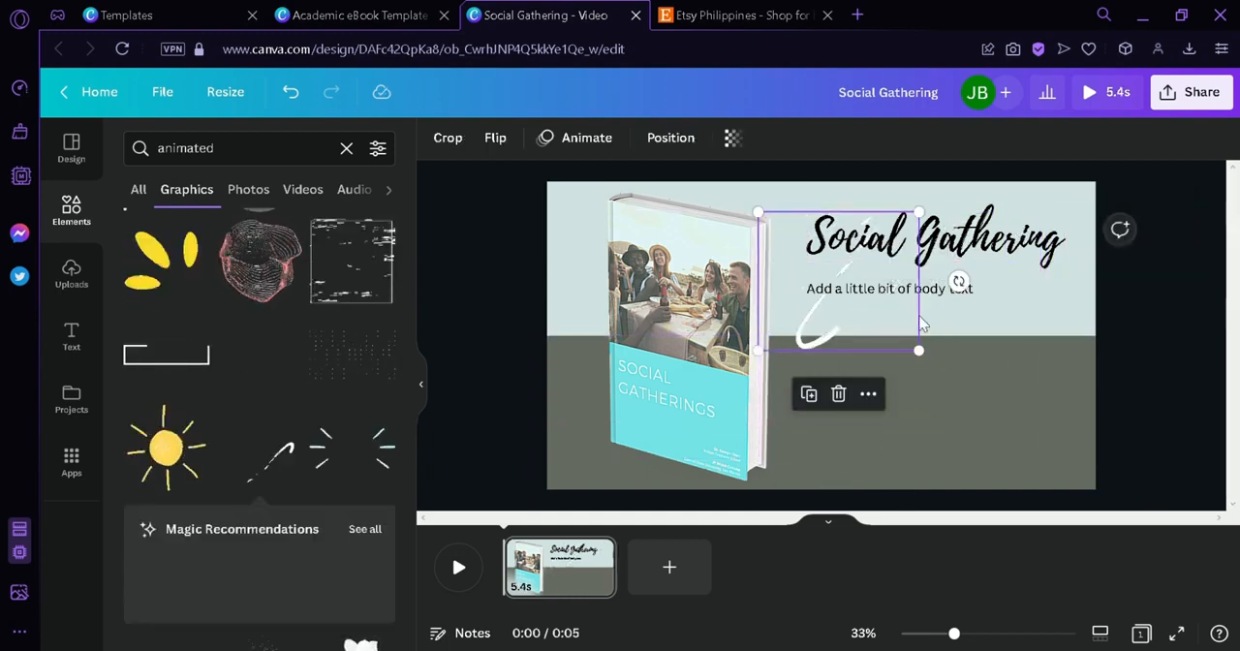
{"action": "left_click", "coordinate": [941, 222]}
{"action": "left_click_drag", "start_coordinate": [940, 319], "coordinate": [1011, 355]}
{"action": "left_click", "coordinate": [800, 312]}
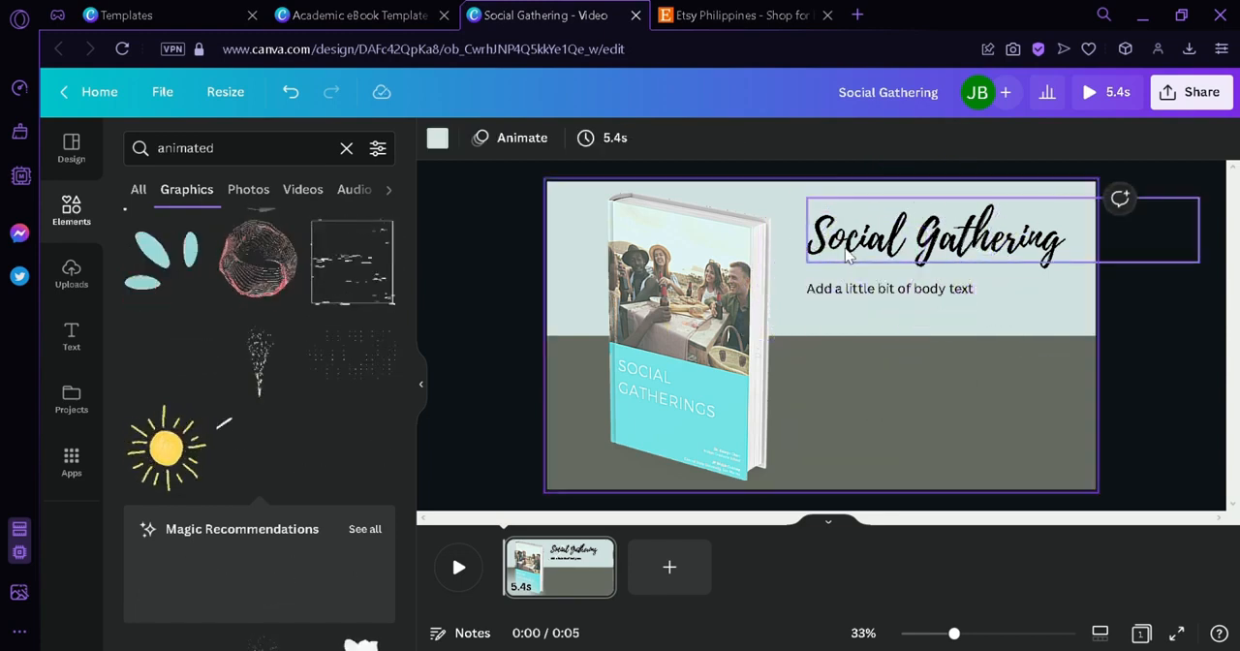
- Apply the Bounce text animation to the "Social Gathering" heading
{"action": "left_click", "coordinate": [929, 237]}
{"action": "left_click", "coordinate": [1019, 138]}
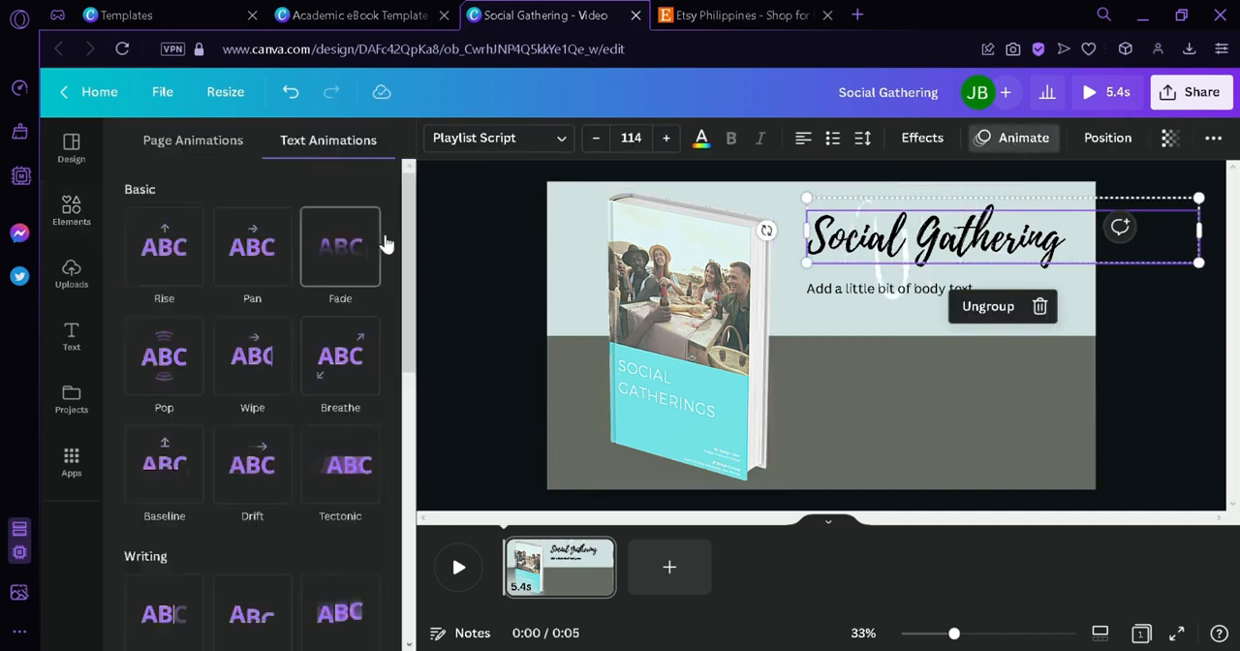
{"action": "left_click_drag", "start_coordinate": [404, 254], "coordinate": [388, 513]}
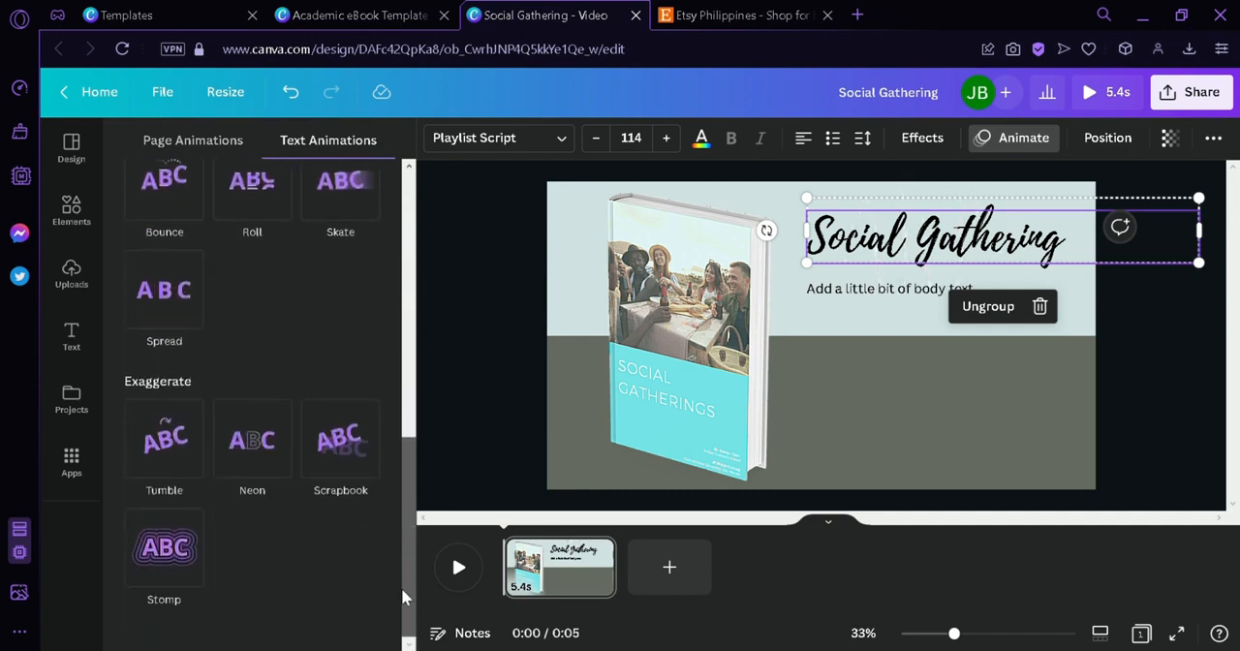
{"action": "scroll", "coordinate": [168, 429], "scroll_direction": "up", "scroll_amount": 2}
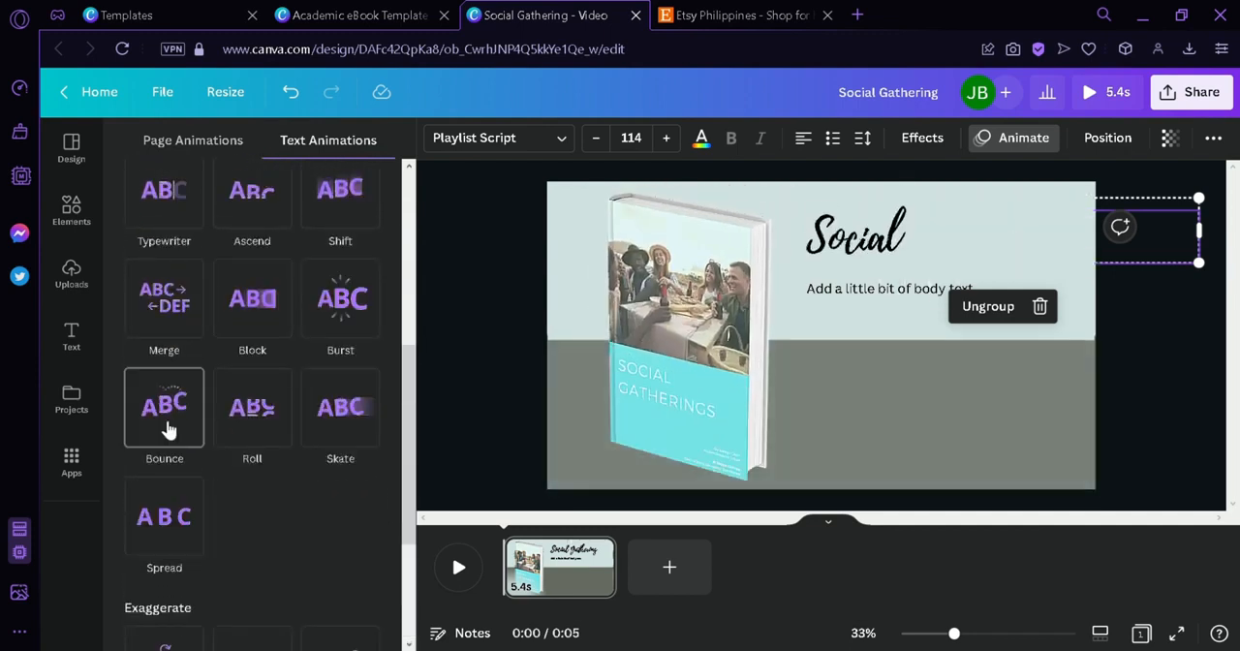
{"action": "left_click", "coordinate": [166, 429]}
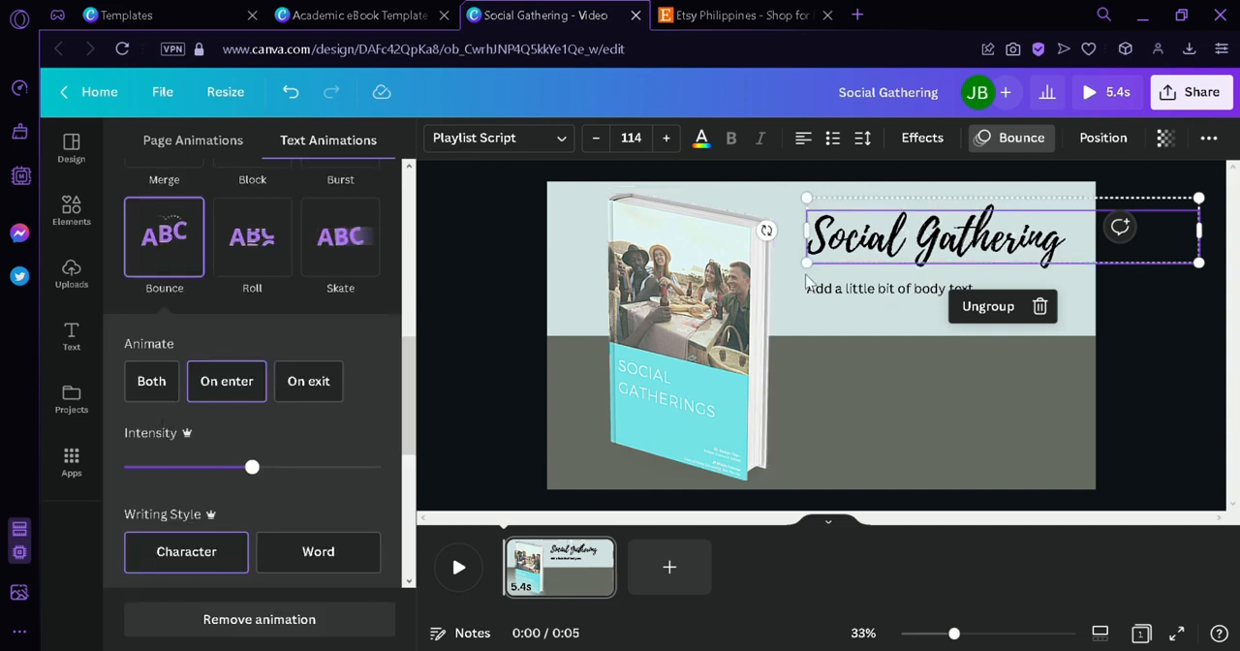
- Apply the Roll text animation to the body text line under the heading, and select the page
{"action": "left_click", "coordinate": [841, 288]}
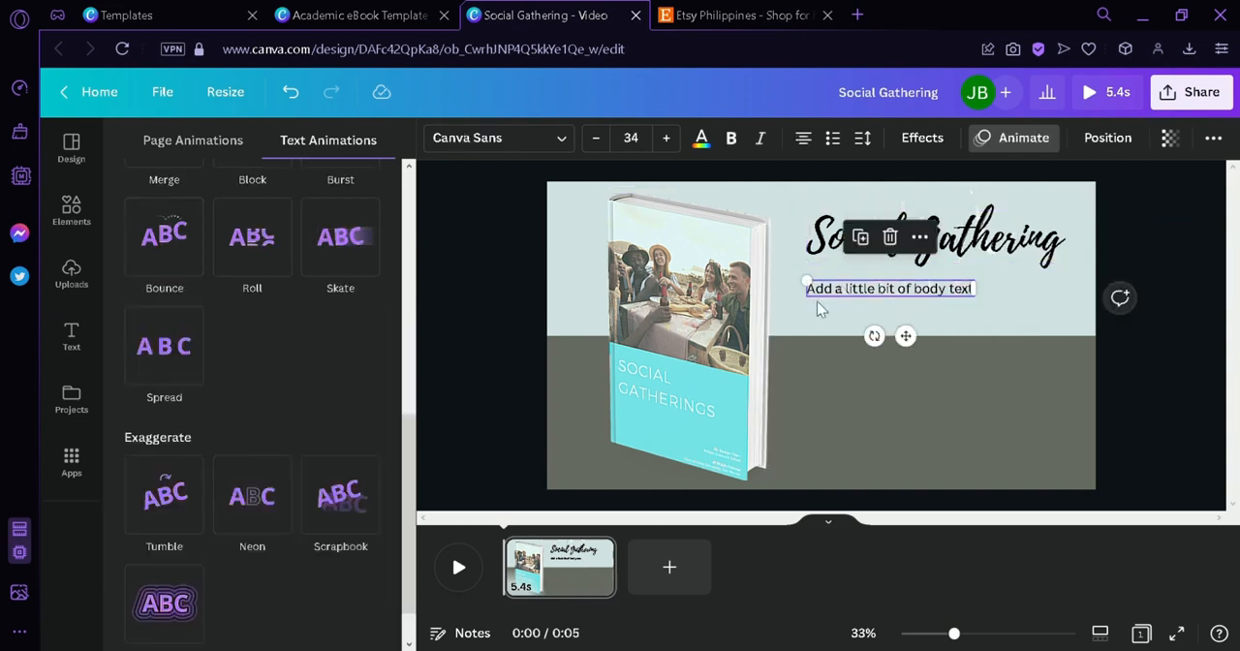
{"action": "left_click", "coordinate": [266, 242]}
{"action": "left_click", "coordinate": [516, 562]}
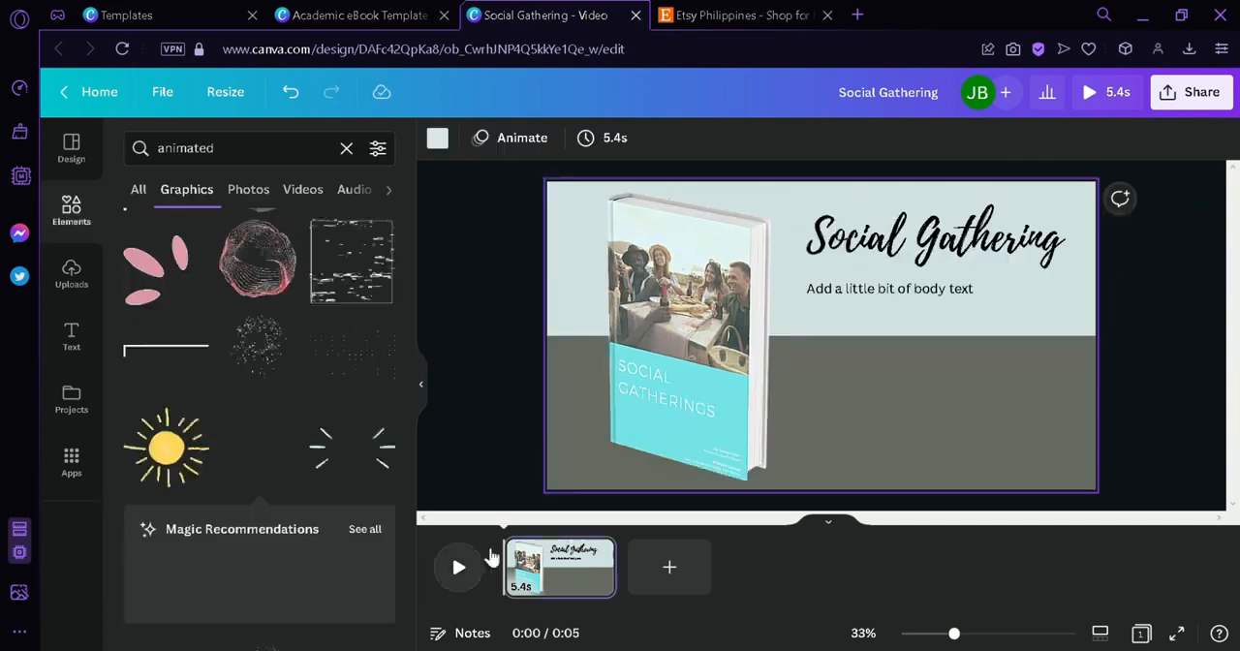
- Trim the page's duration to 2.6 s and play the video to preview its animations
{"action": "left_click", "coordinate": [461, 565]}
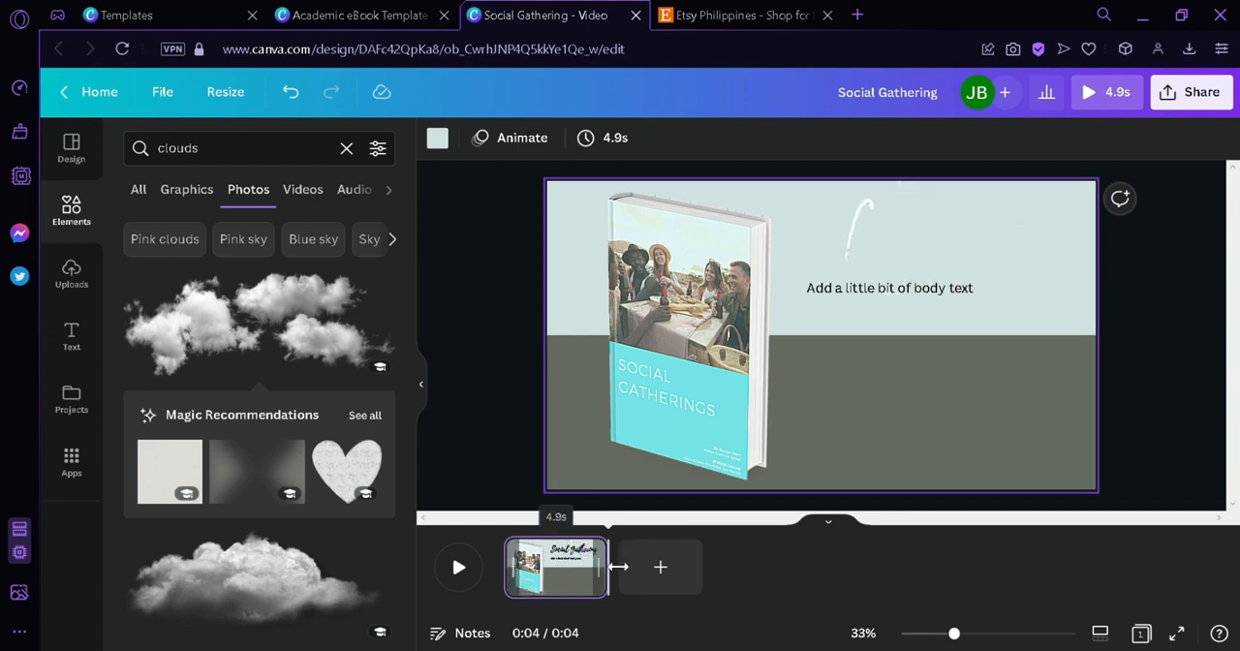
{"action": "left_click_drag", "start_coordinate": [618, 567], "coordinate": [567, 567]}
{"action": "left_click", "coordinate": [460, 568]}
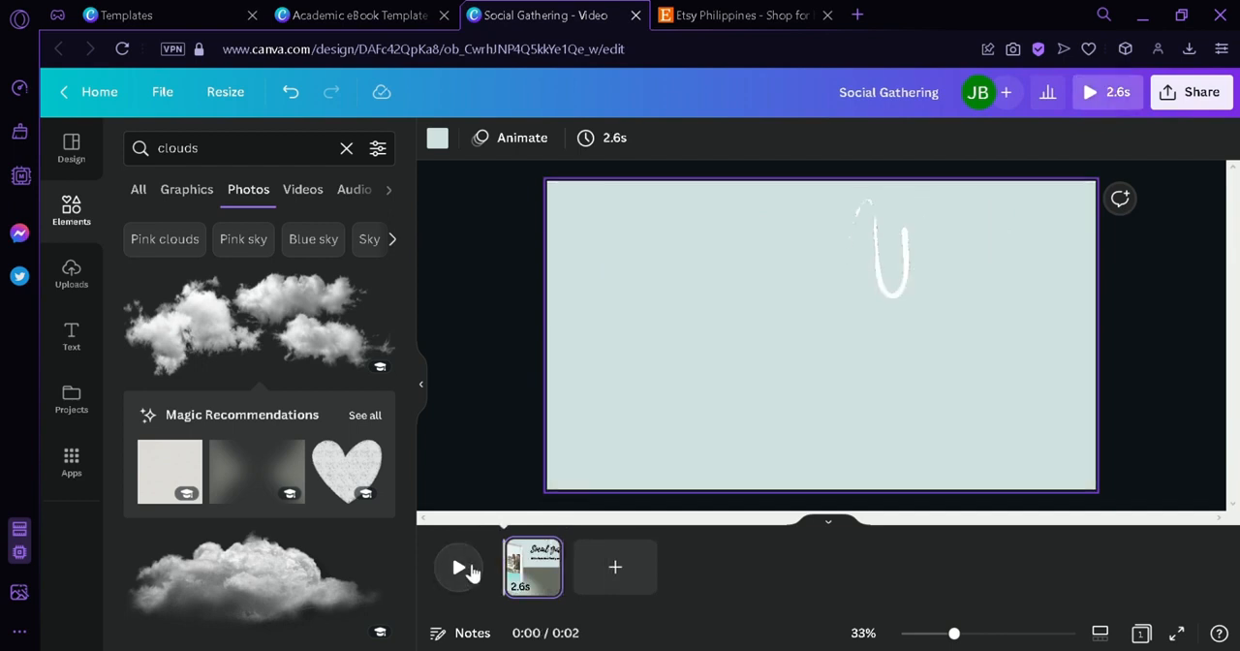
{"action": "left_click", "coordinate": [461, 569]}
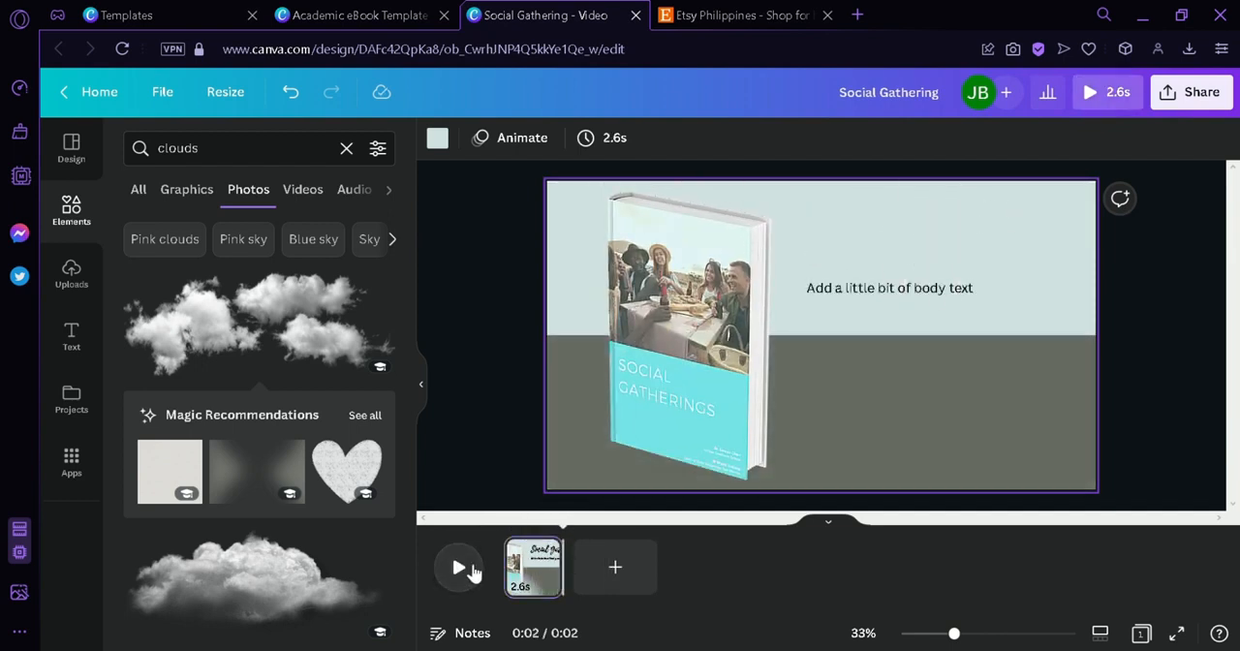
- Add a blank second page to the video and delete it again
{"action": "left_click", "coordinate": [634, 572]}
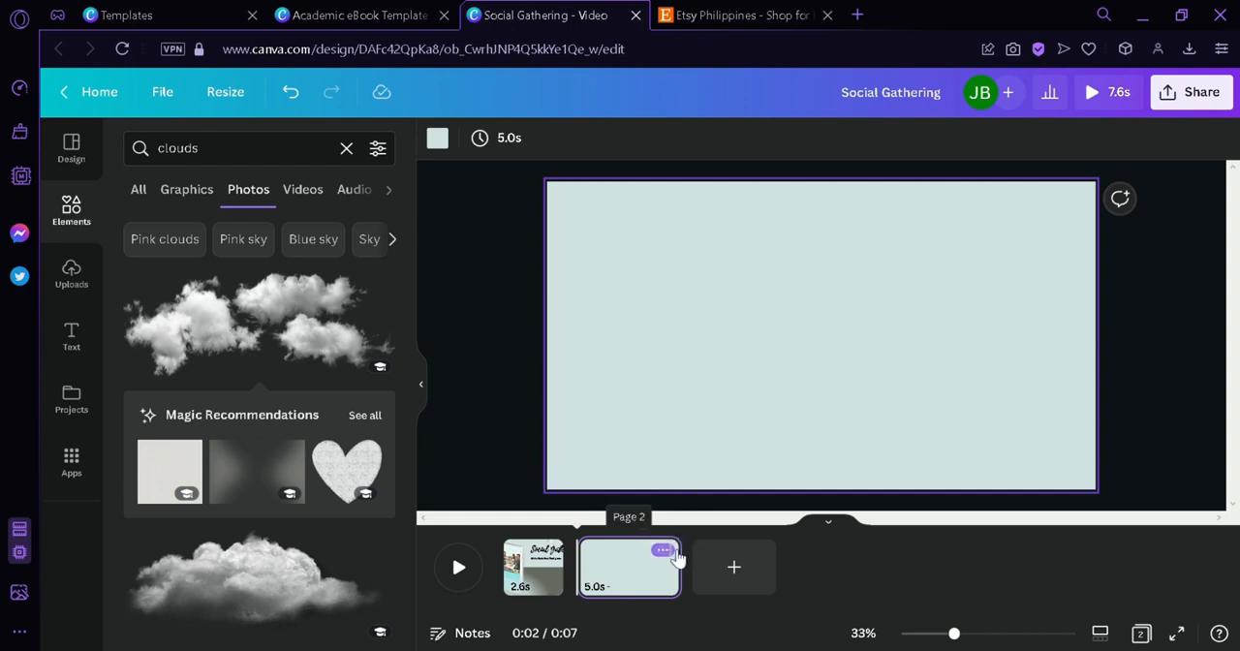
{"action": "left_click", "coordinate": [664, 551]}
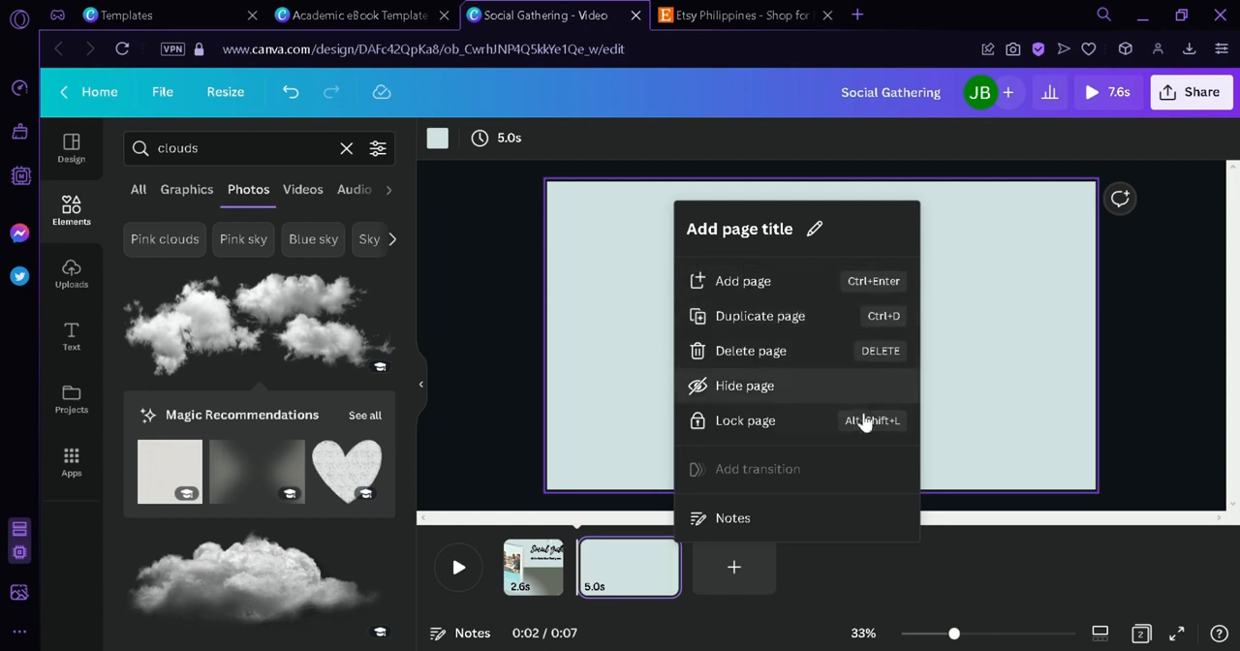
{"action": "left_click", "coordinate": [805, 350]}
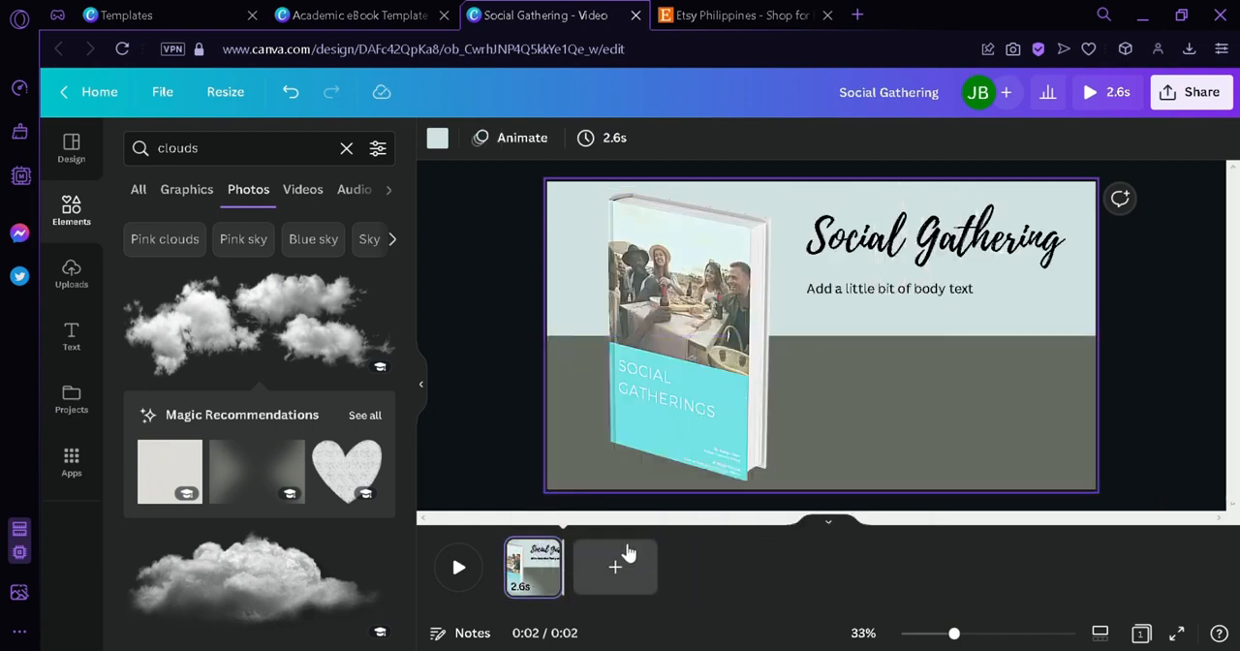
- Set up the design's download as an MP4 Video with the quality raised to 4K (UHD)
{"action": "left_click", "coordinate": [549, 536]}
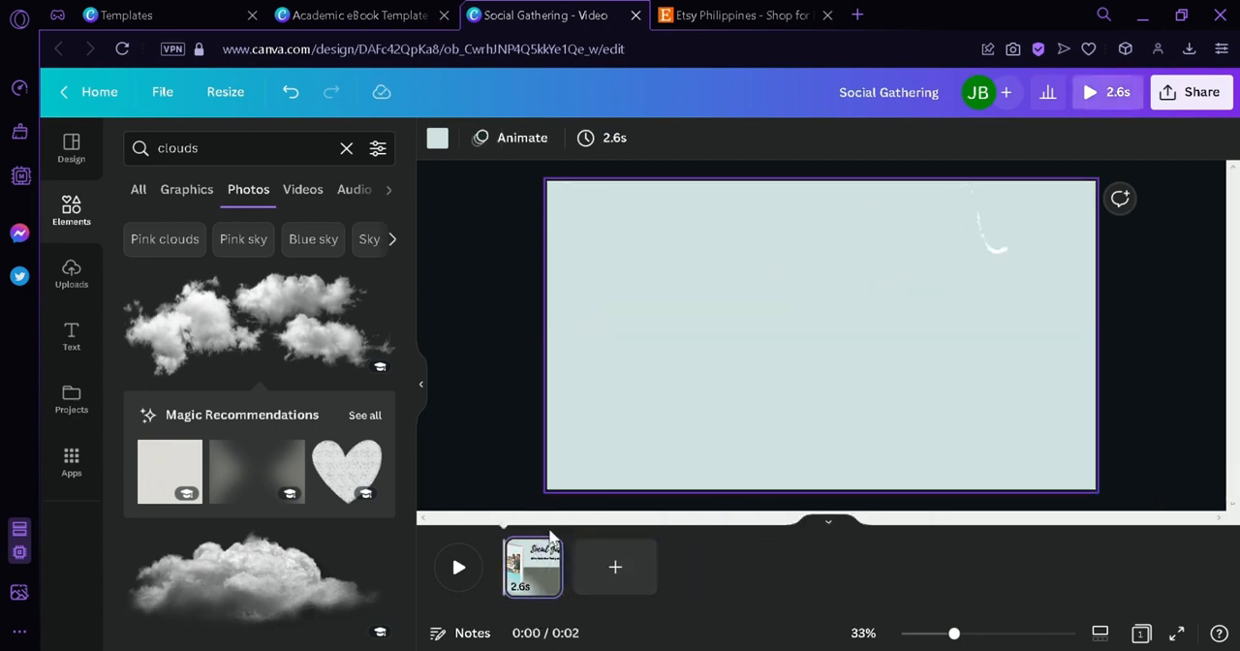
{"action": "left_click", "coordinate": [1213, 92]}
{"action": "left_click", "coordinate": [926, 513]}
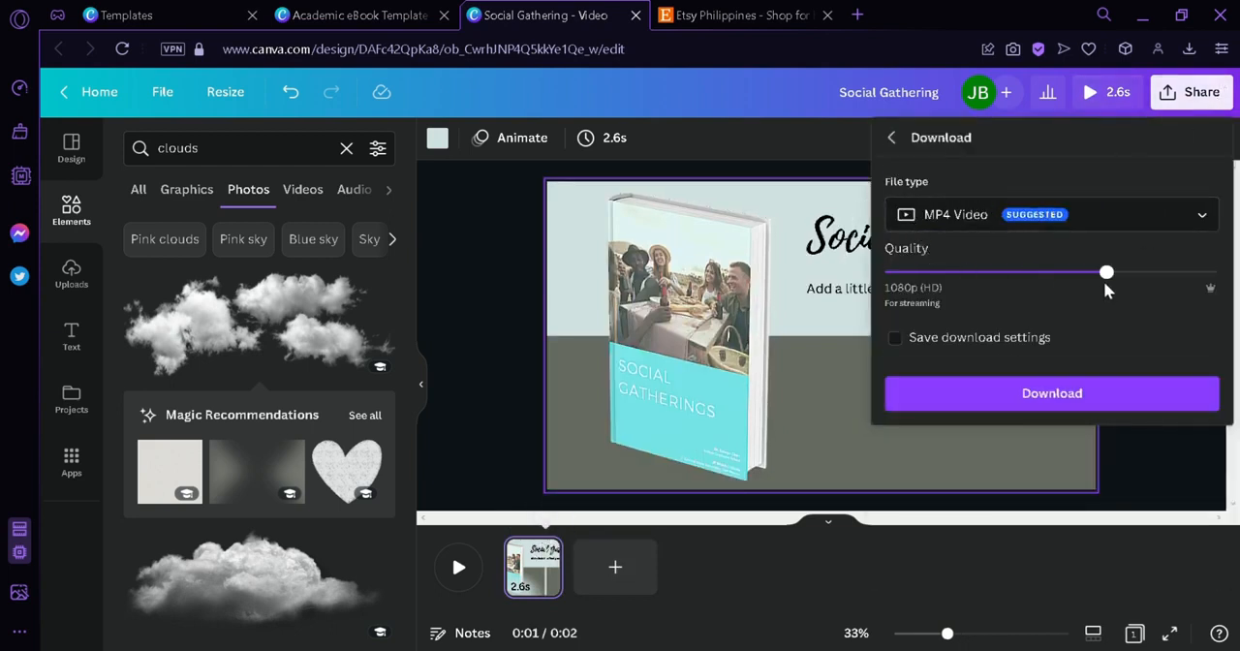
{"action": "left_click_drag", "start_coordinate": [1105, 274], "coordinate": [1216, 272]}
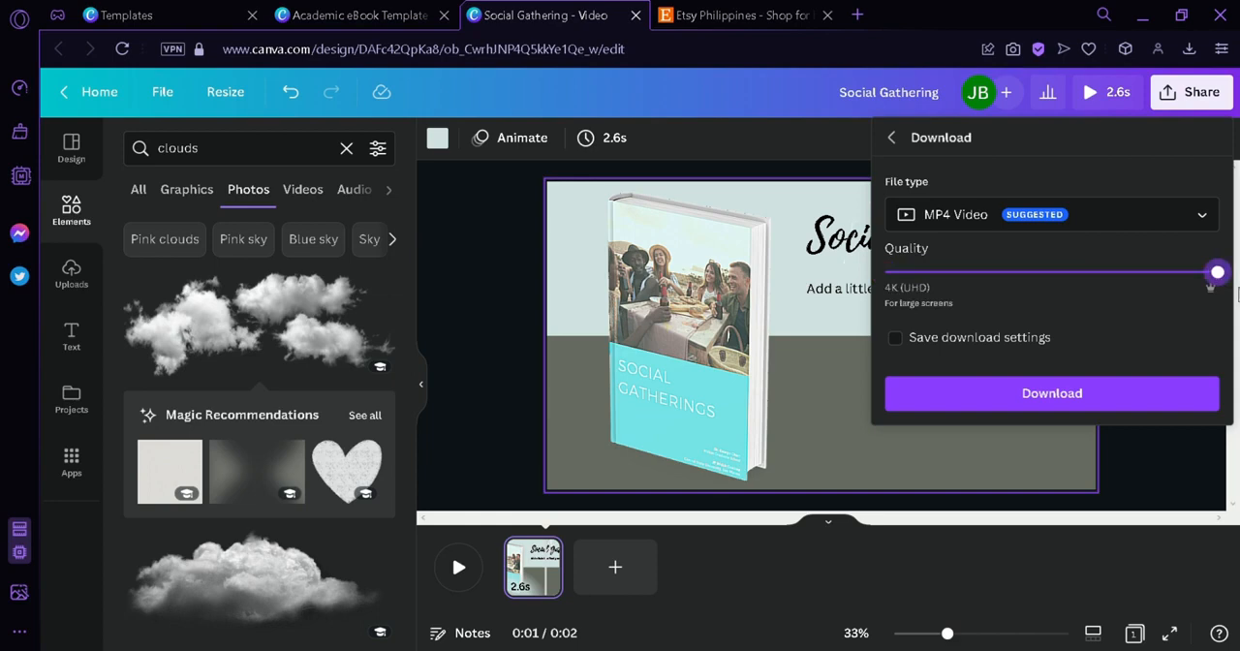
{"action": "left_click", "coordinate": [898, 337]}
- Switch to Etsy to view its home page, and return to the Social Gathering video in Canva
{"action": "left_click", "coordinate": [767, 16]}
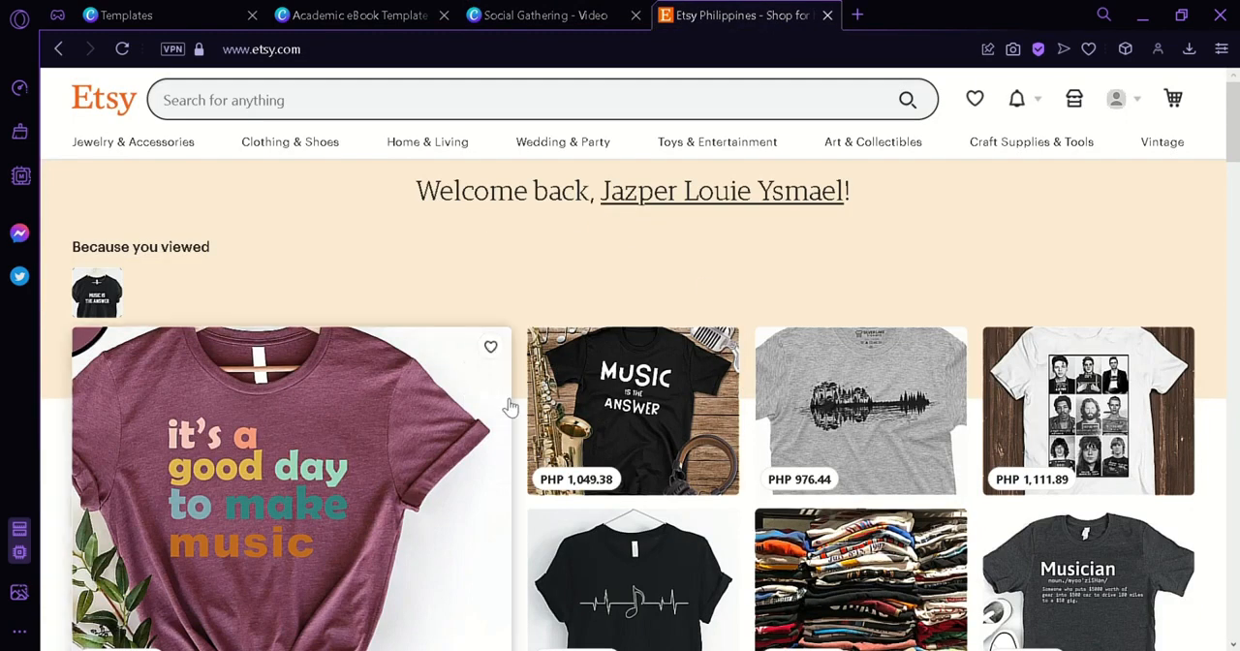
{"action": "left_click", "coordinate": [543, 15]}
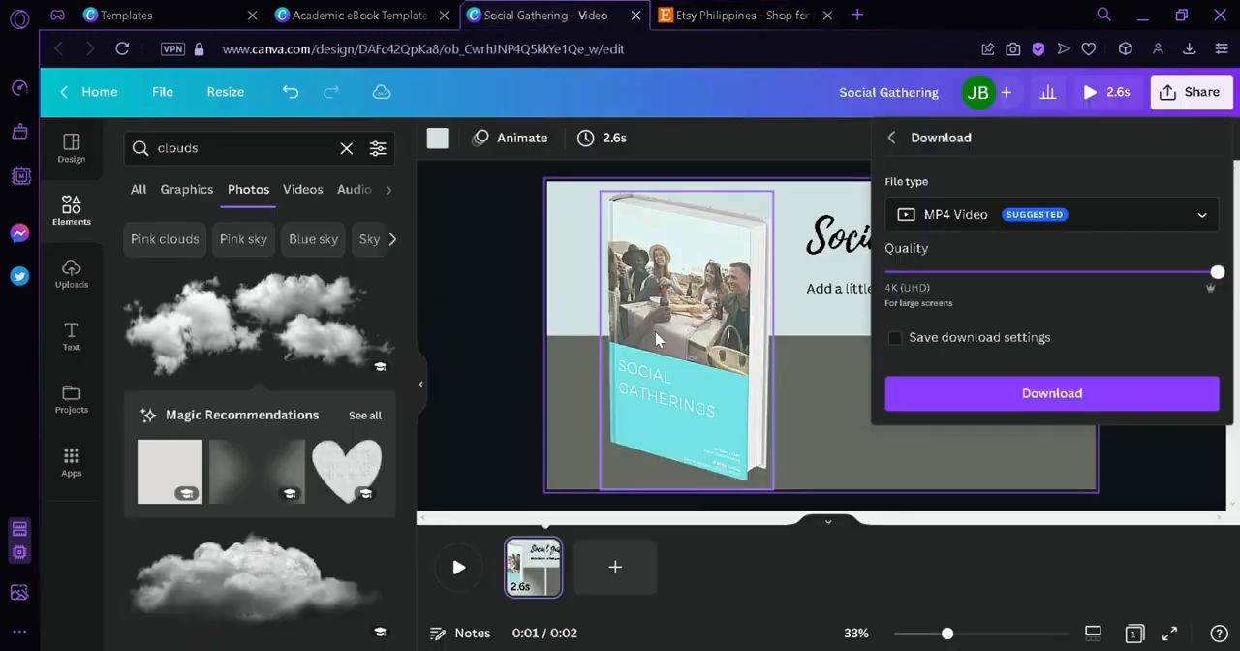